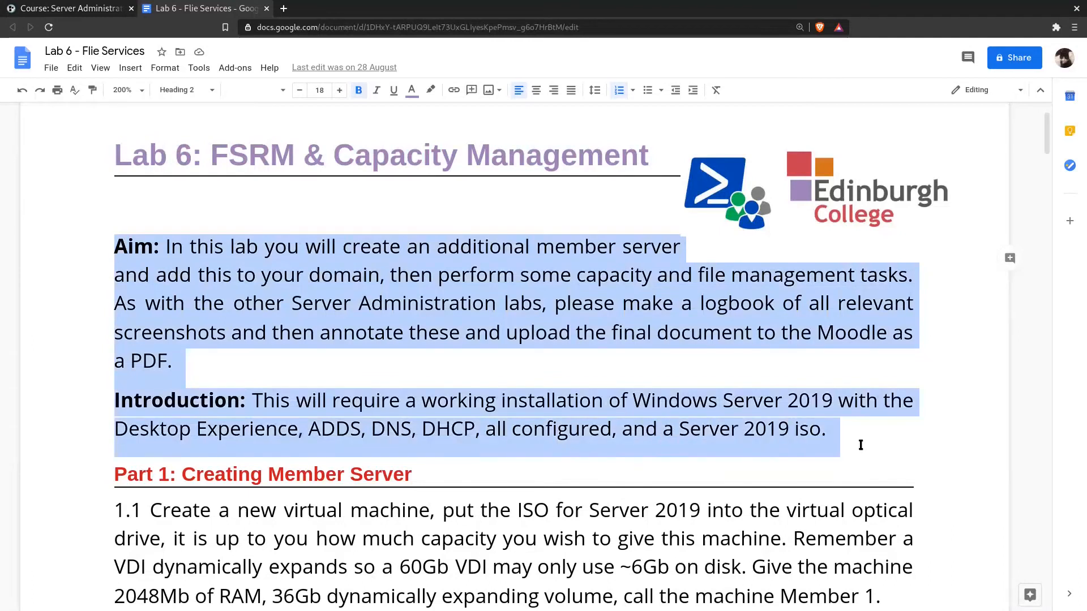
# - Read through the Lab 6 instructions, from the introduction and Part 1 to the netdom join command in Part 2
pyautogui.click(886, 445)
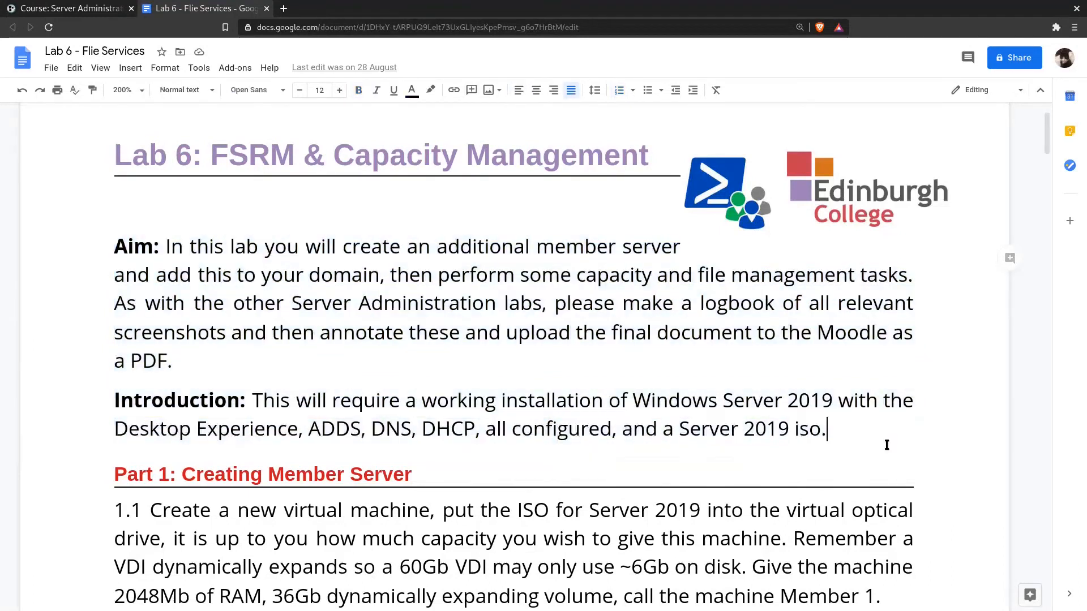
pyautogui.tripleClick(558, 424)
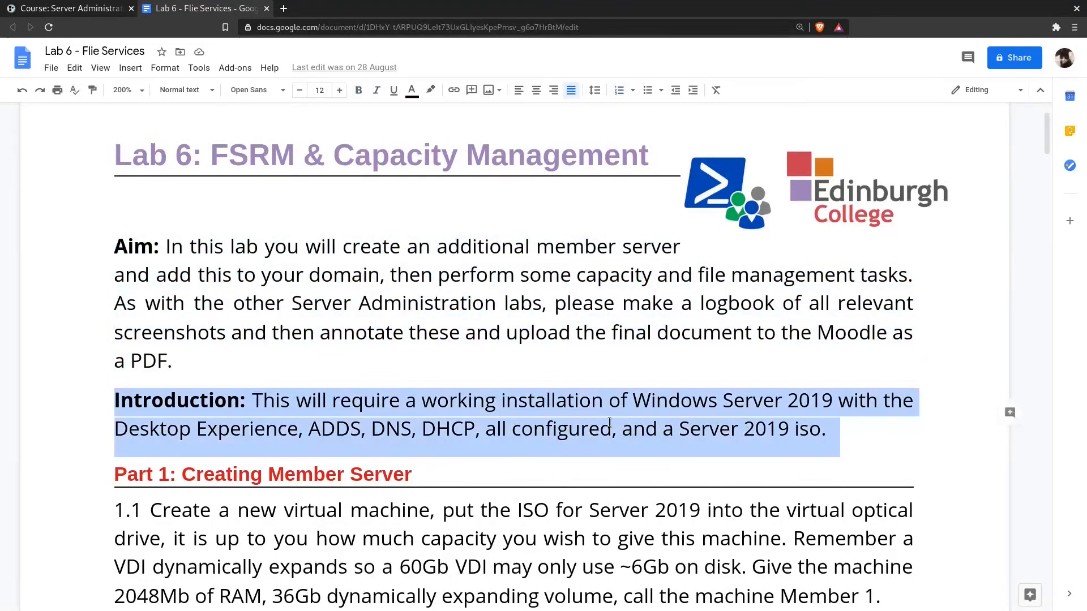
pyautogui.scroll(-3, 609, 423)
pyautogui.scroll(-1, 514, 339)
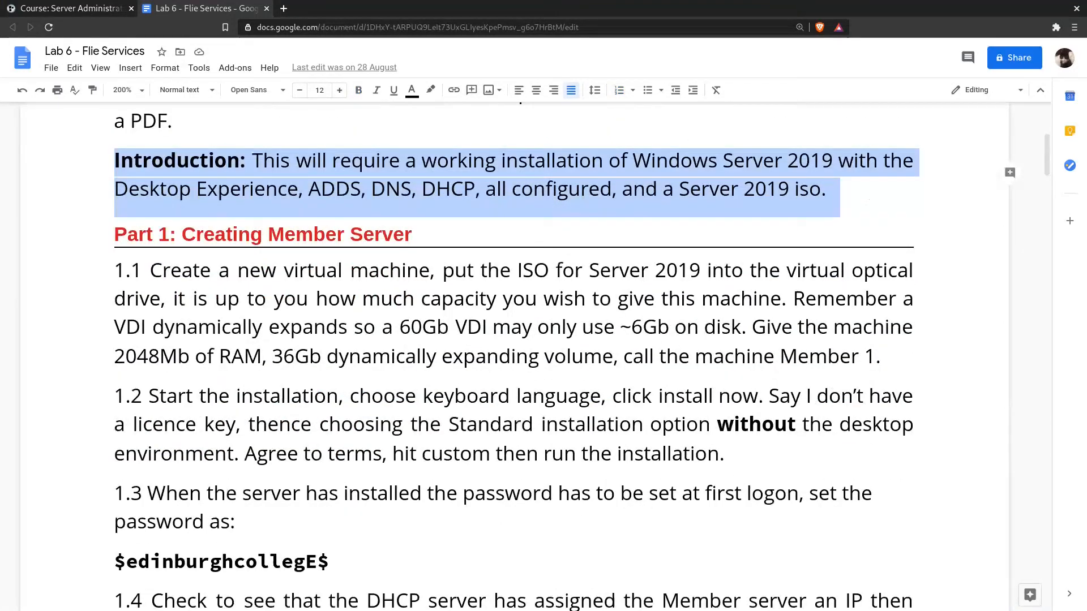
pyautogui.hotkey('alt', 'Tab')
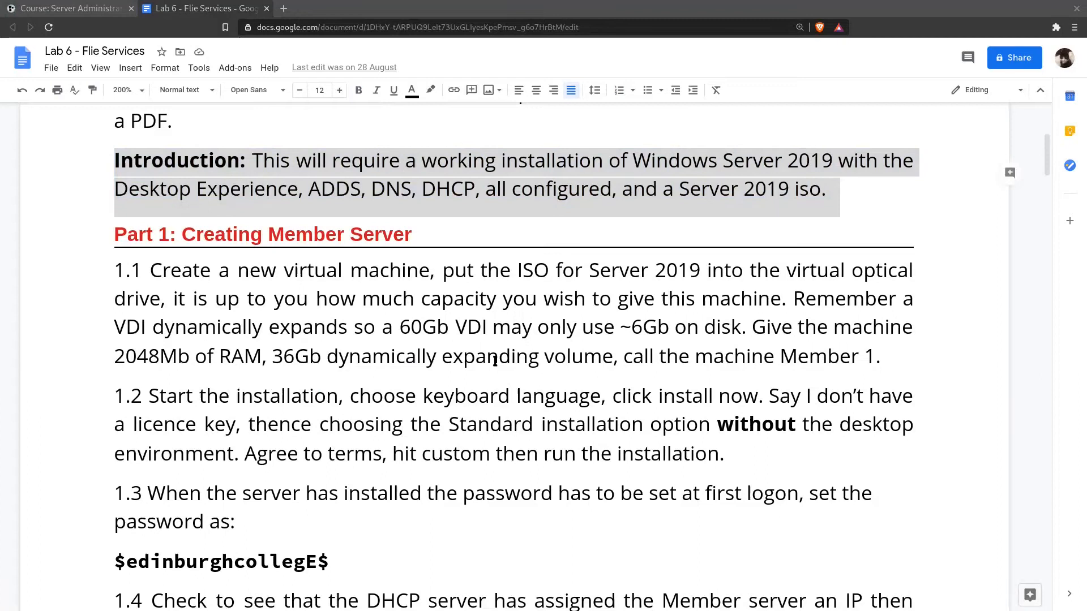
pyautogui.click(476, 300)
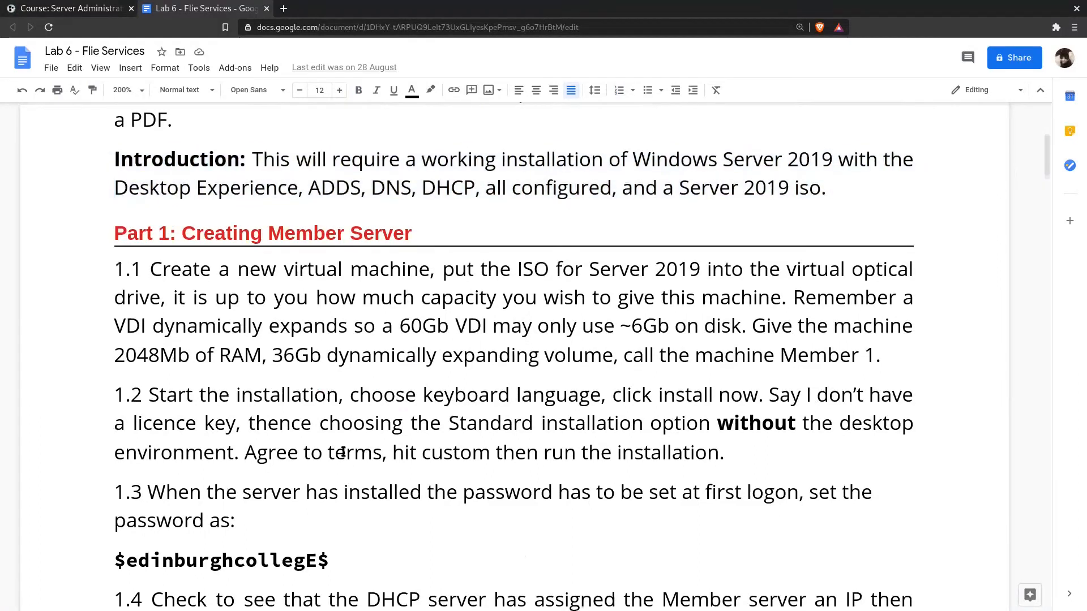
pyautogui.scroll(-2, 509, 441)
pyautogui.scroll(-2, 510, 442)
pyautogui.scroll(-13, 509, 442)
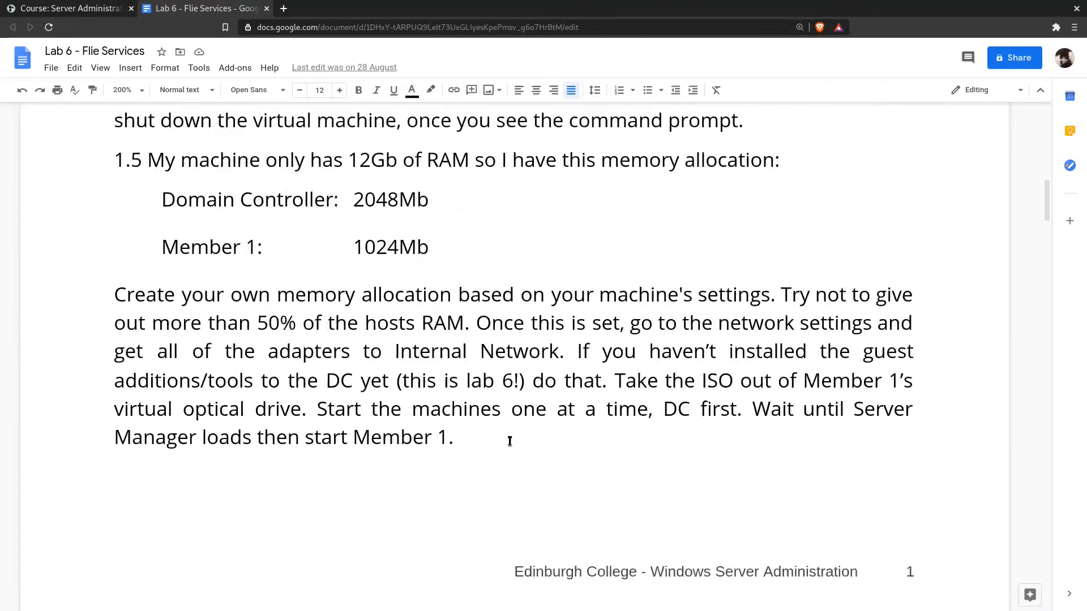
pyautogui.scroll(-4, 509, 441)
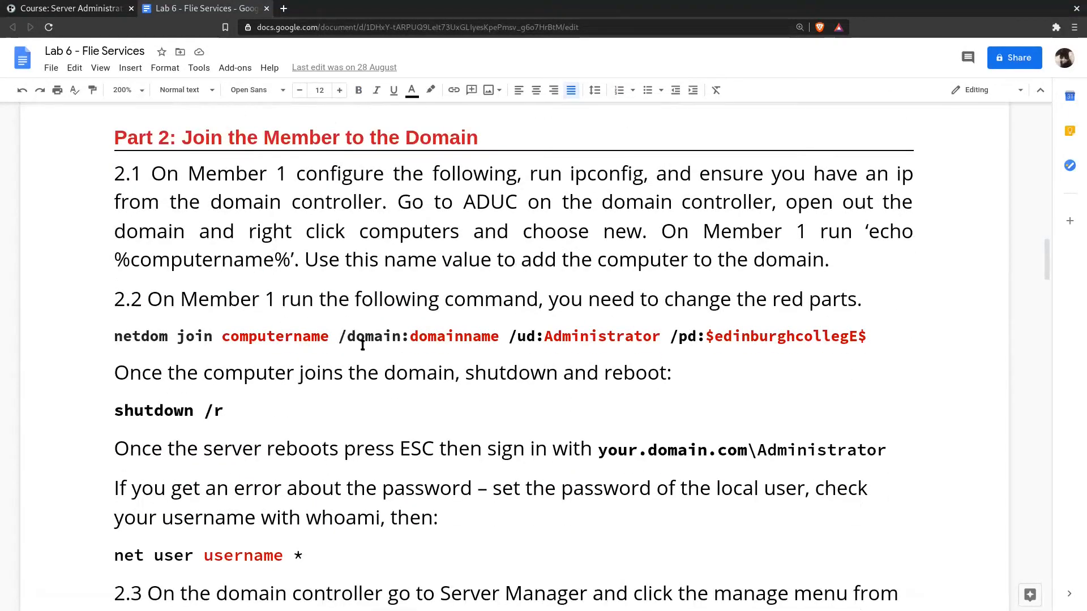
pyautogui.tripleClick(362, 344)
pyautogui.doubleClick(197, 347)
pyautogui.tripleClick(197, 346)
pyautogui.click(195, 346)
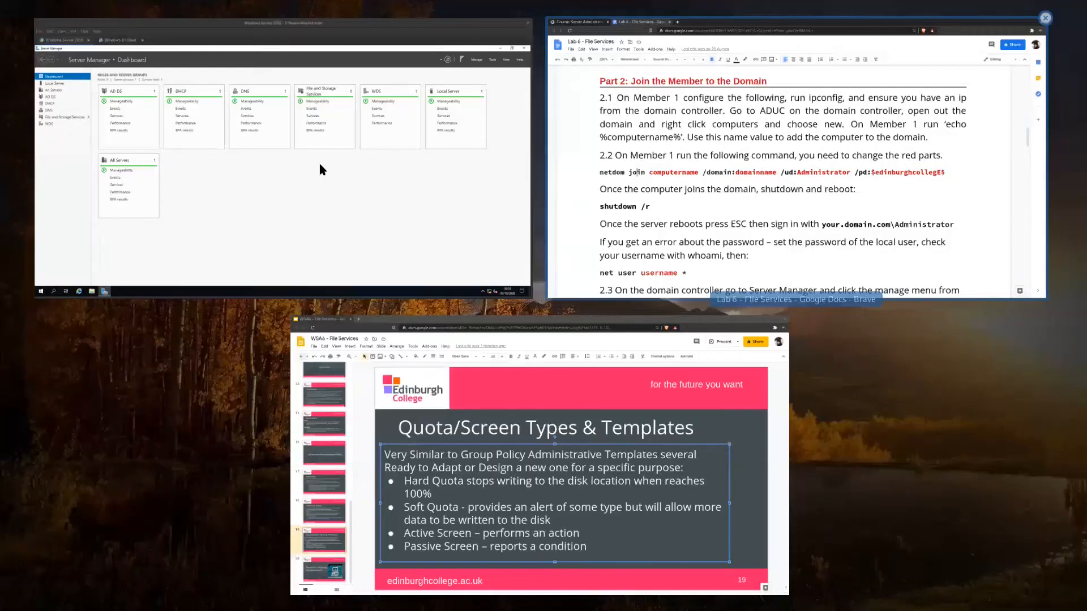
# - Switch to VMware Workstation and start a new virtual machine with the Custom (advanced) configuration
pyautogui.click(321, 165)
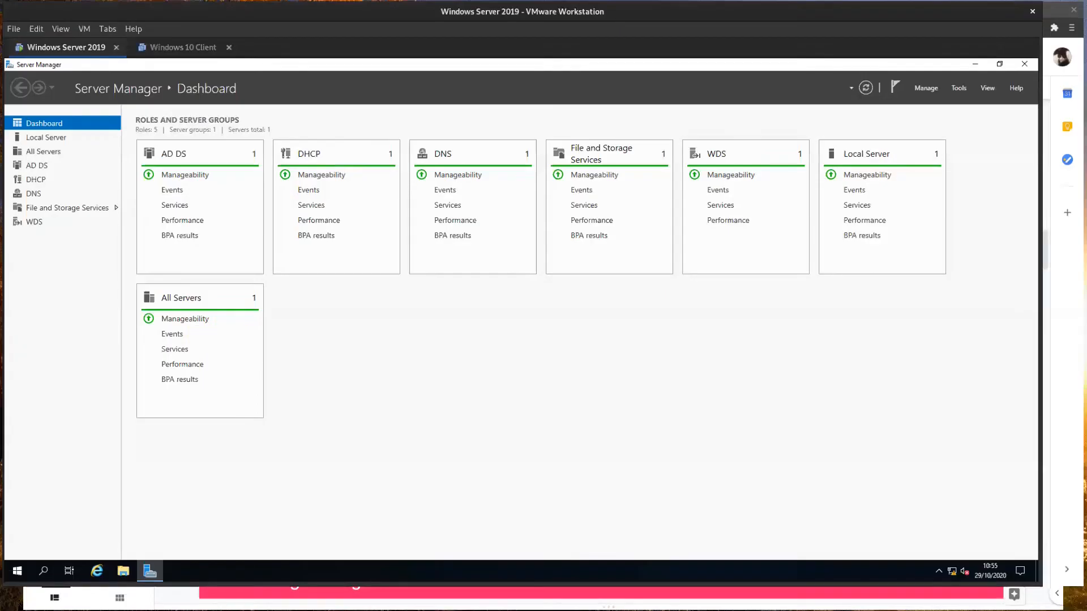
pyautogui.click(13, 29)
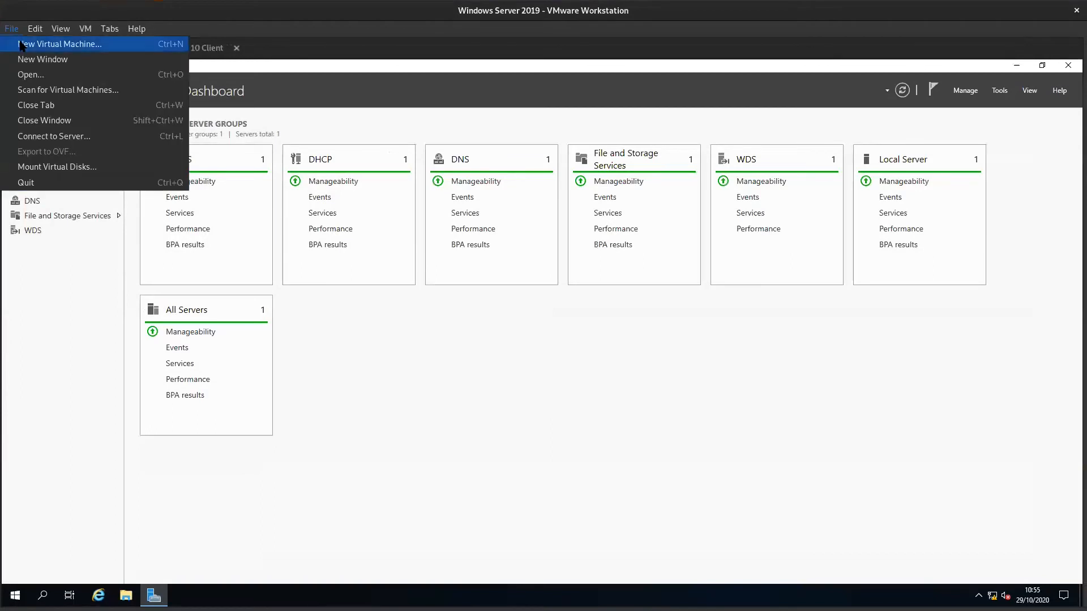
pyautogui.click(20, 46)
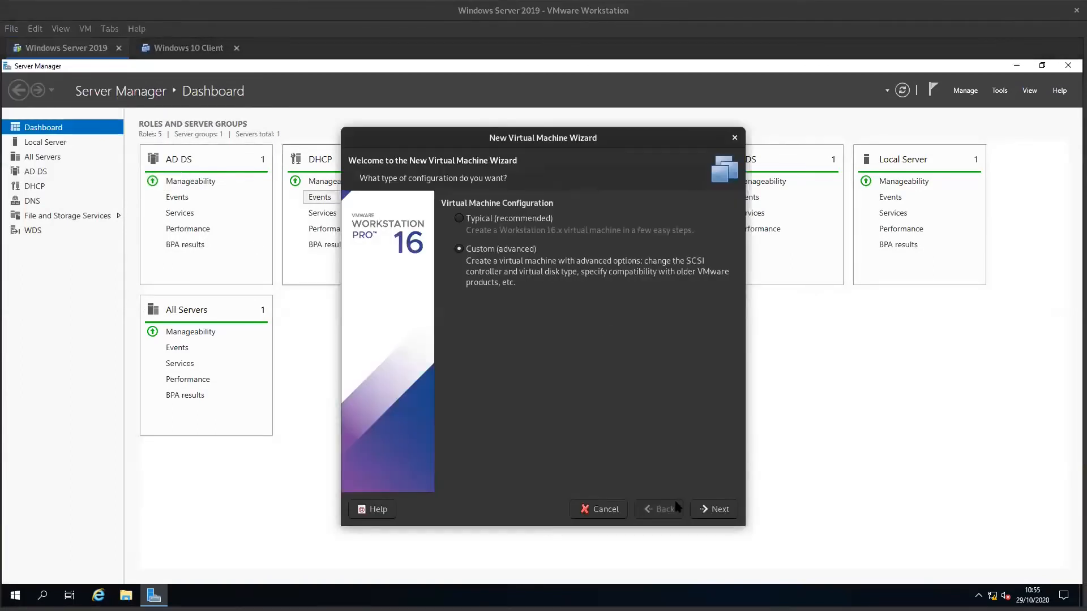
pyautogui.click(718, 511)
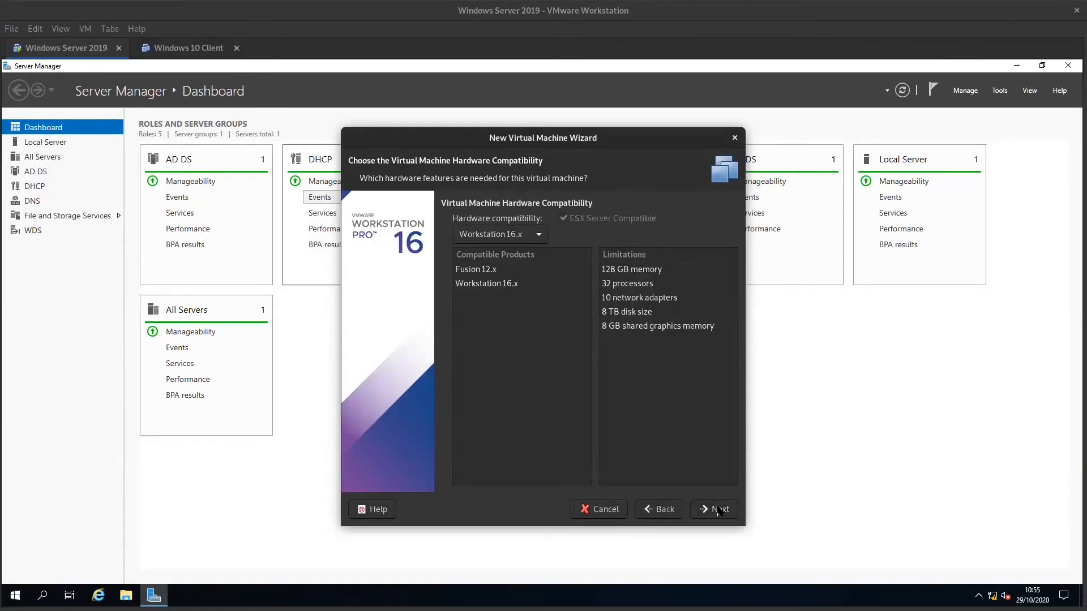
# - Set the hardware compatibility to Workstation 11.x and choose to install the operating system later
pyautogui.click(506, 235)
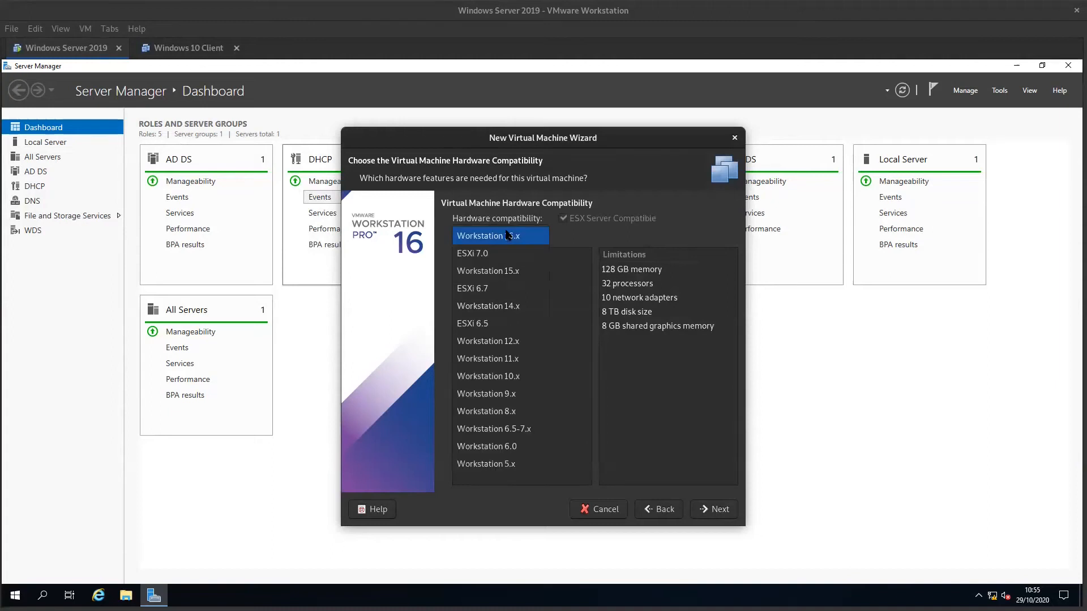
pyautogui.click(495, 356)
pyautogui.click(717, 509)
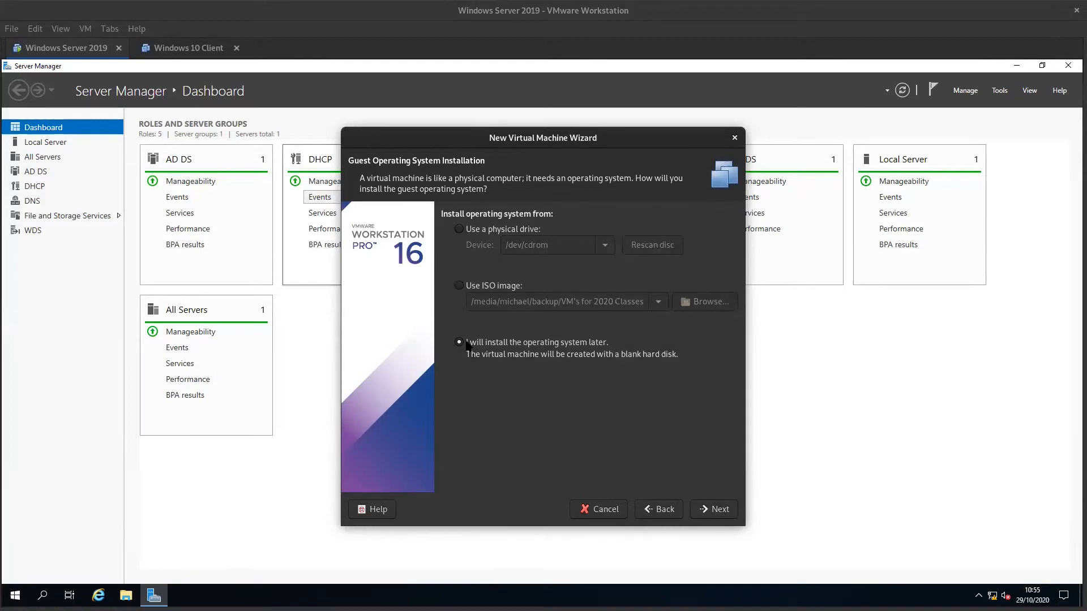
pyautogui.click(730, 511)
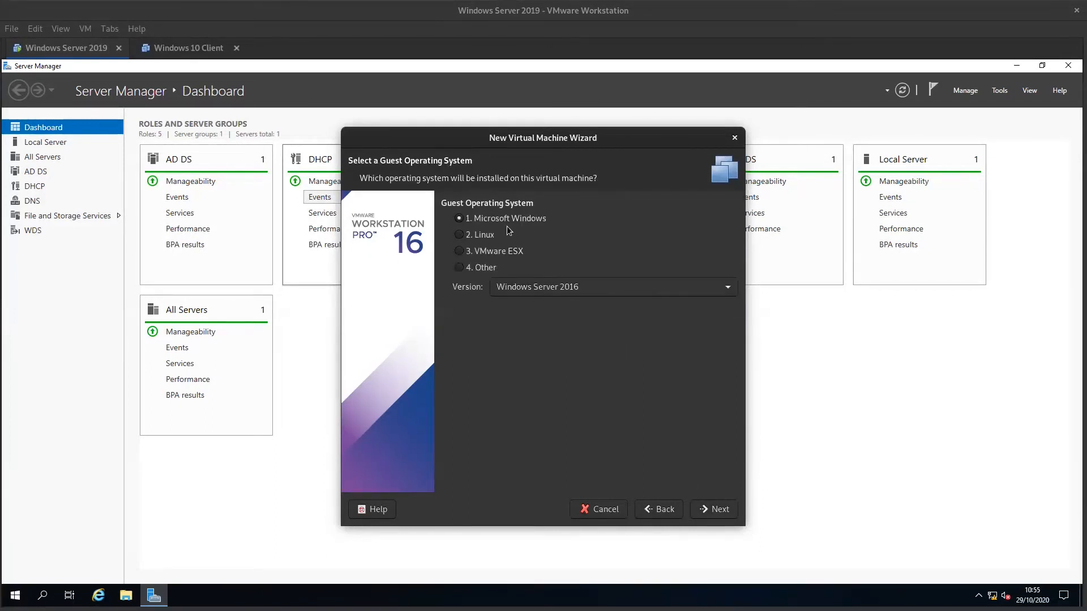
# - Choose Microsoft Windows with version Windows Server 2016 as the guest operating system
pyautogui.click(606, 287)
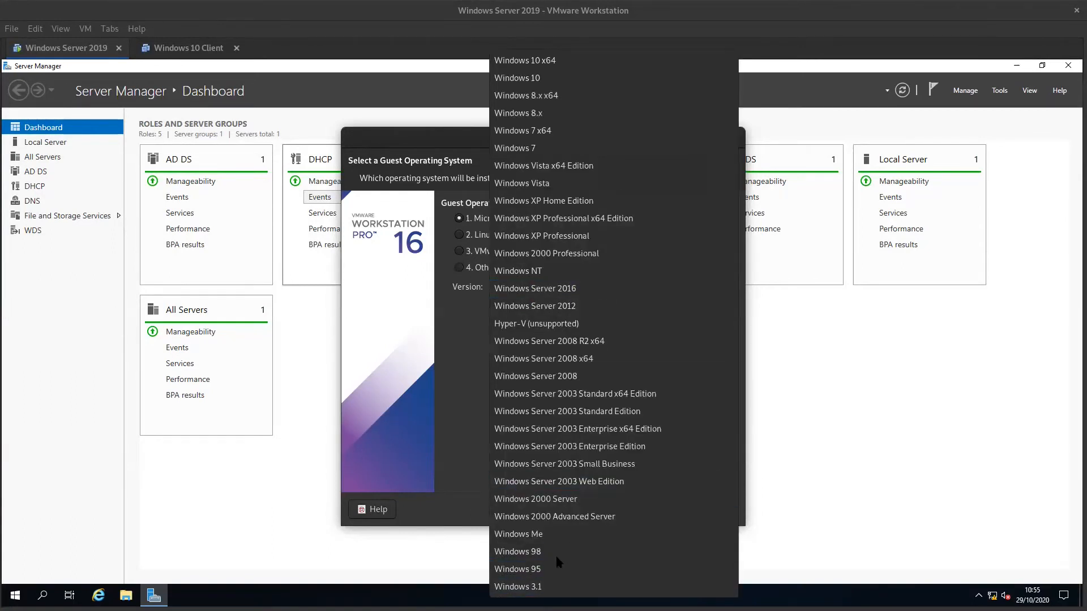
pyautogui.click(552, 291)
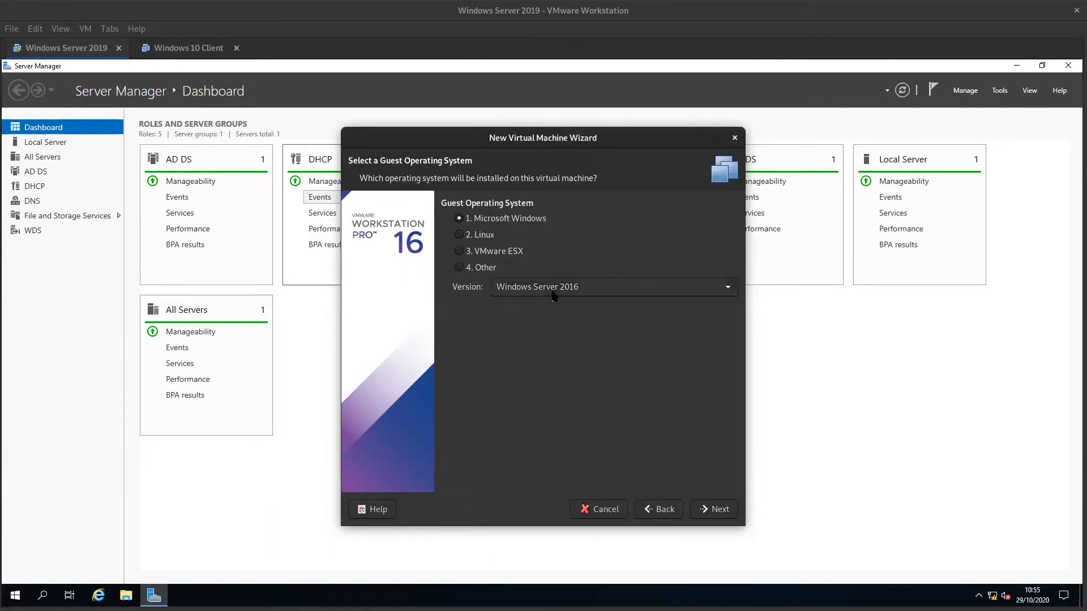
pyautogui.click(702, 508)
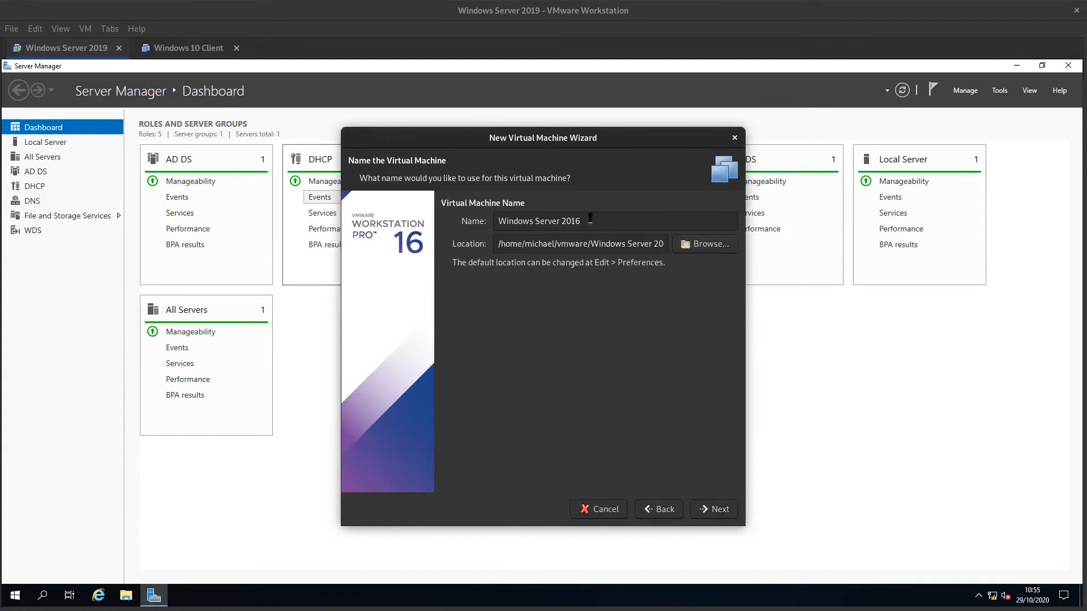
# - Name the virtual machine "Member 1"
pyautogui.doubleClick(590, 220)
pyautogui.tripleClick(590, 221)
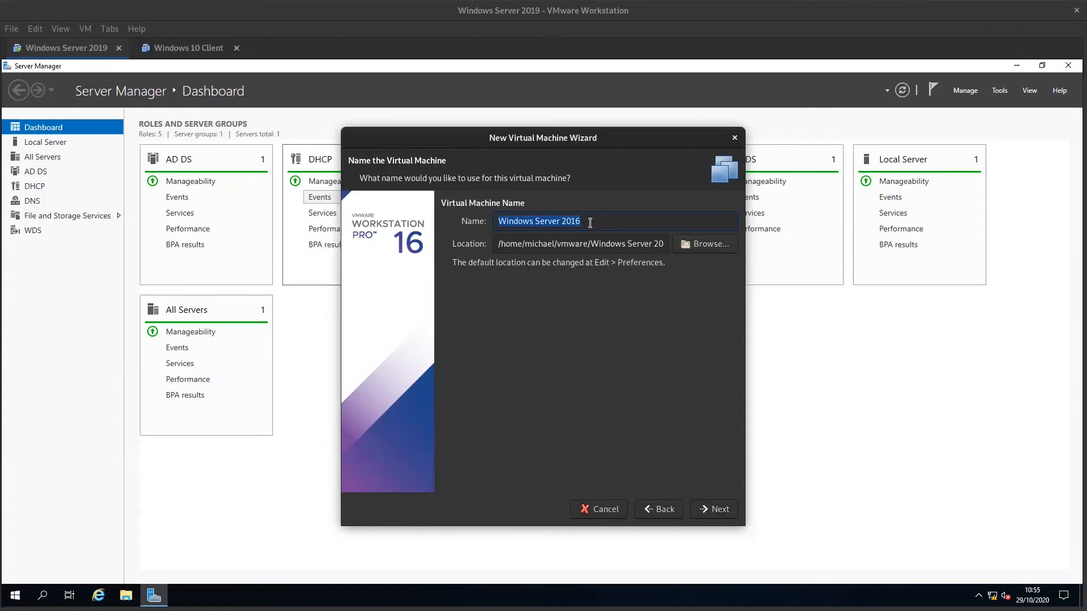
pyautogui.press('BackSpace')
pyautogui.write('Member 1')
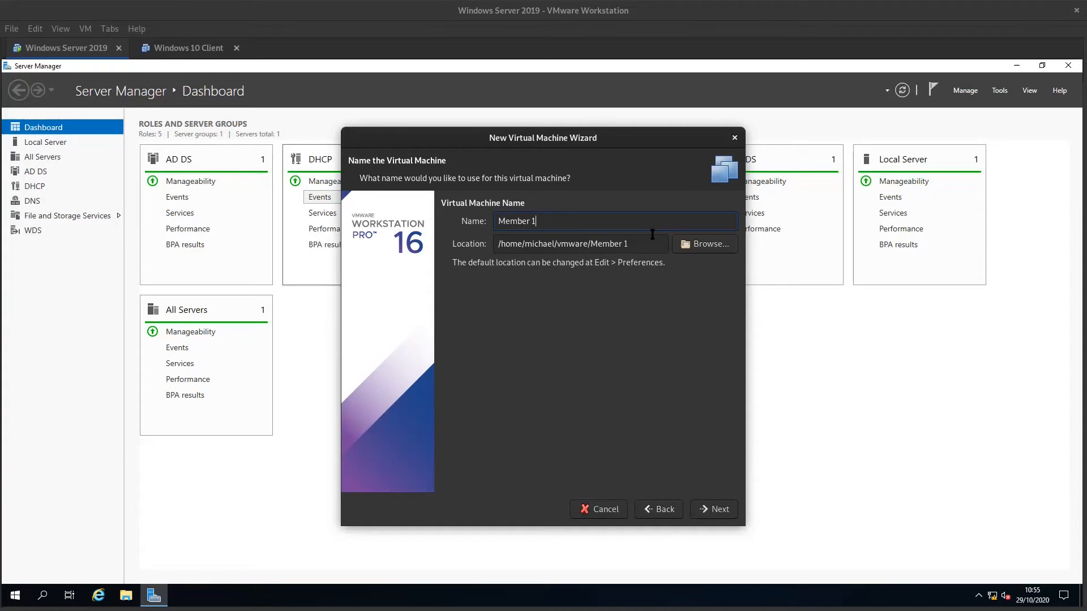
# - Browse for the virtual machine's location to the WSA folder in "VM's for 2020 Classes" on the data_backup1 drive
pyautogui.click(729, 249)
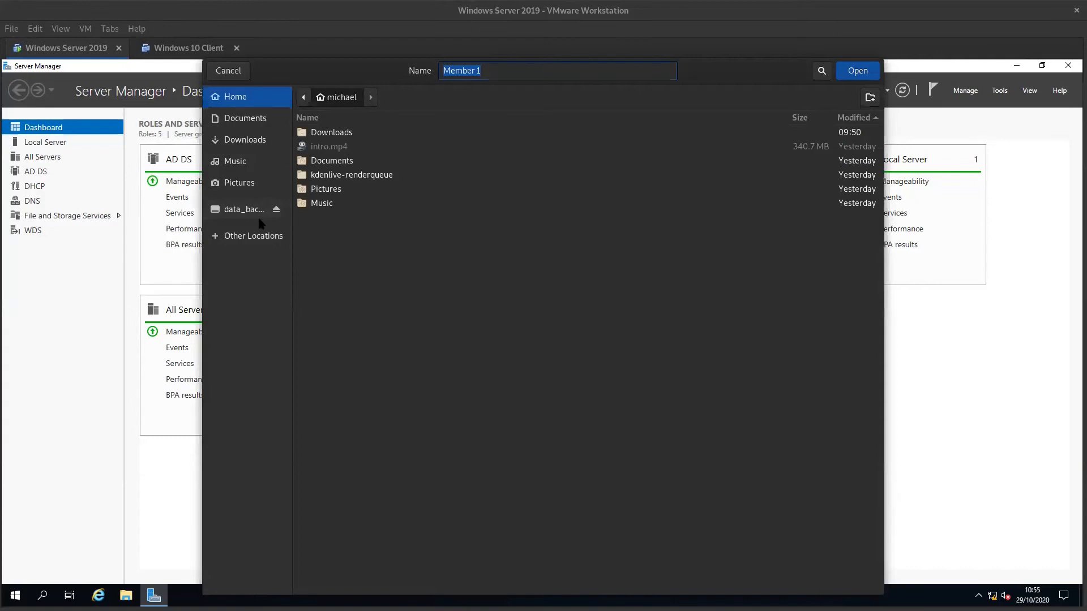
pyautogui.click(254, 215)
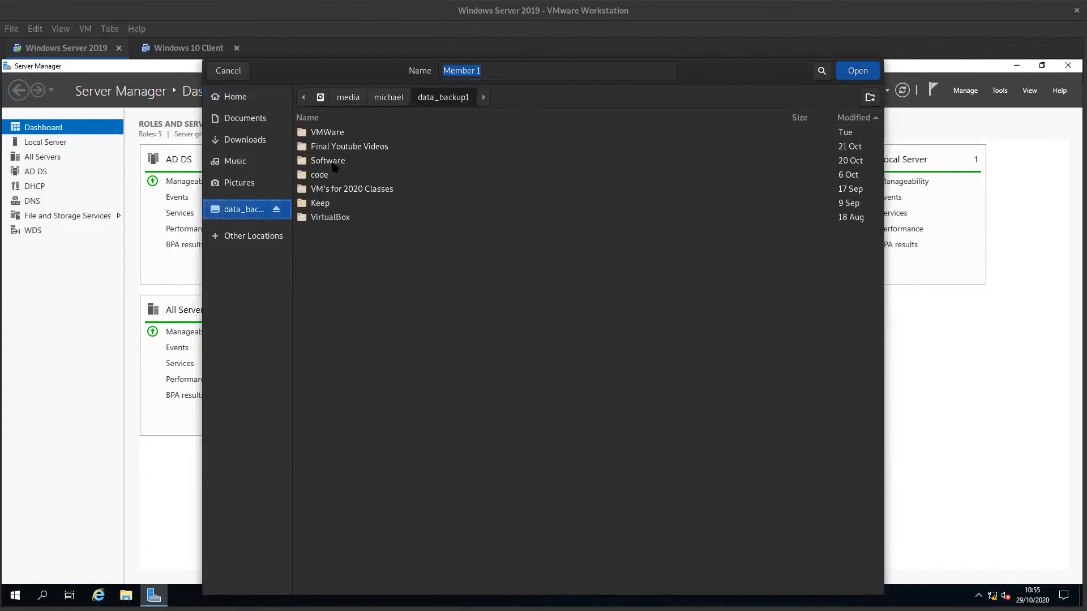
pyautogui.doubleClick(342, 190)
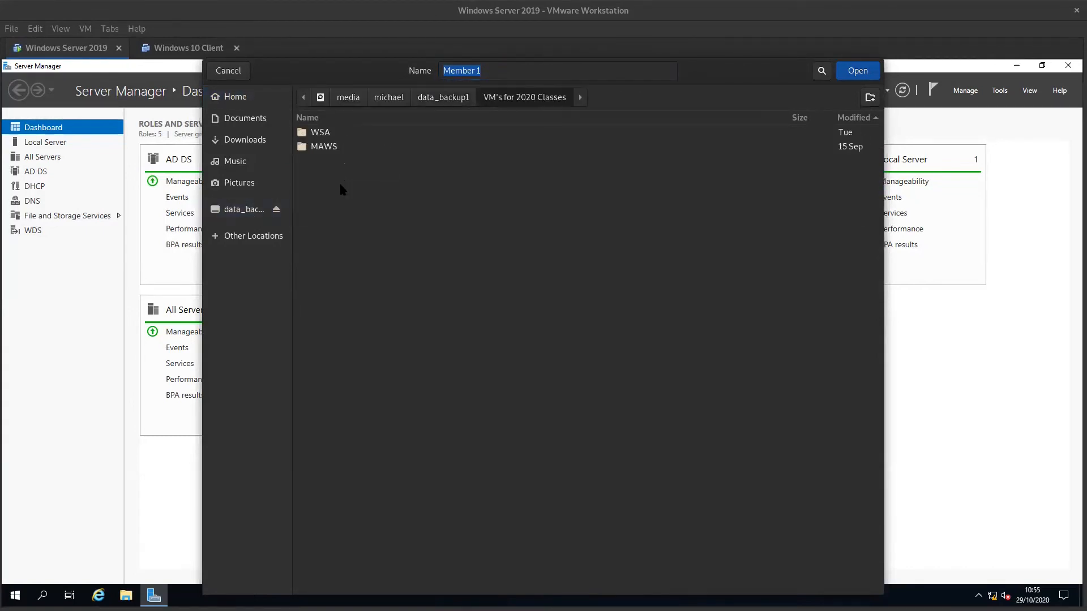
pyautogui.doubleClick(321, 135)
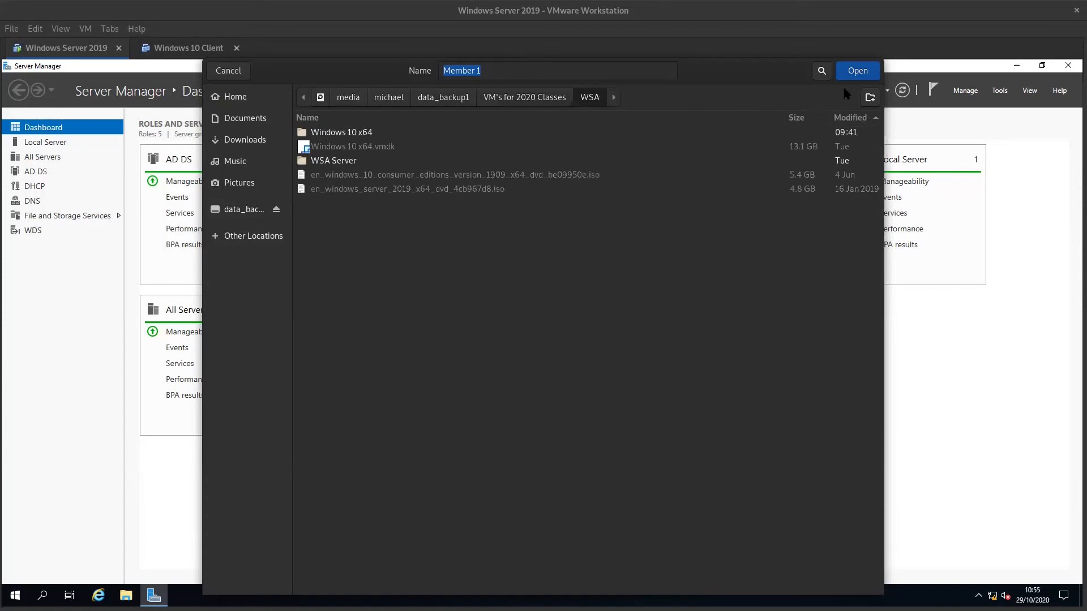
# - Create a folder named "mamber 1" inside WSA and go back to the WSA folder
pyautogui.click(872, 99)
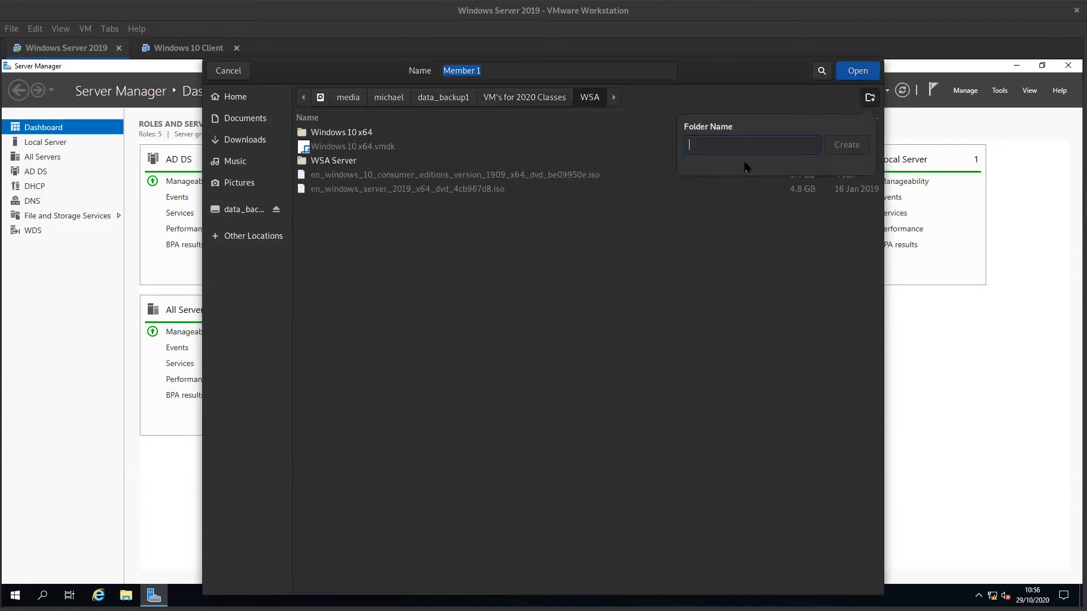
pyautogui.write('mamber 1')
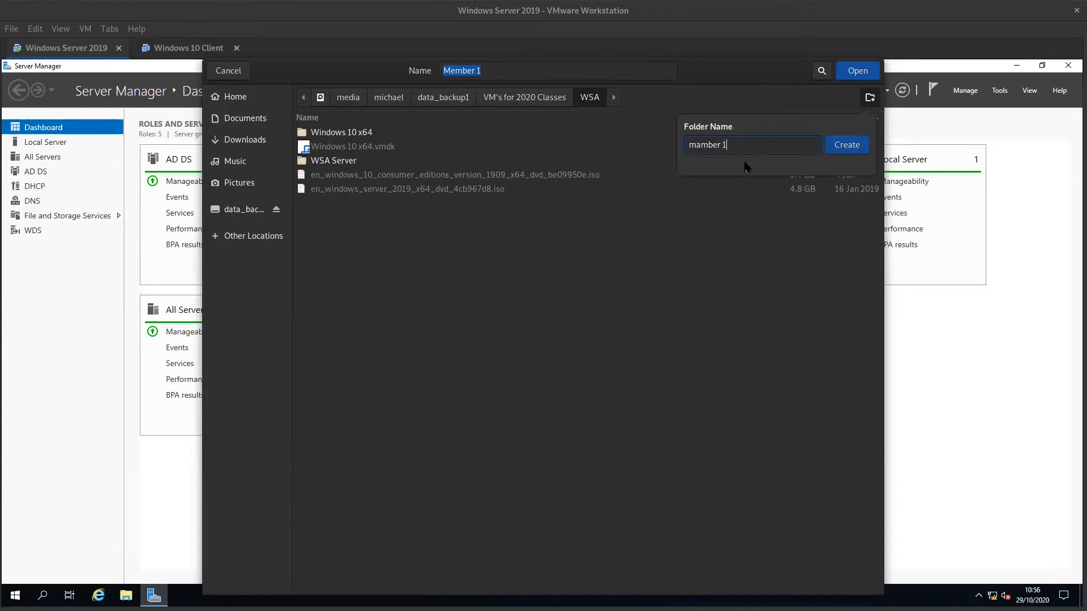
pyautogui.press('Return')
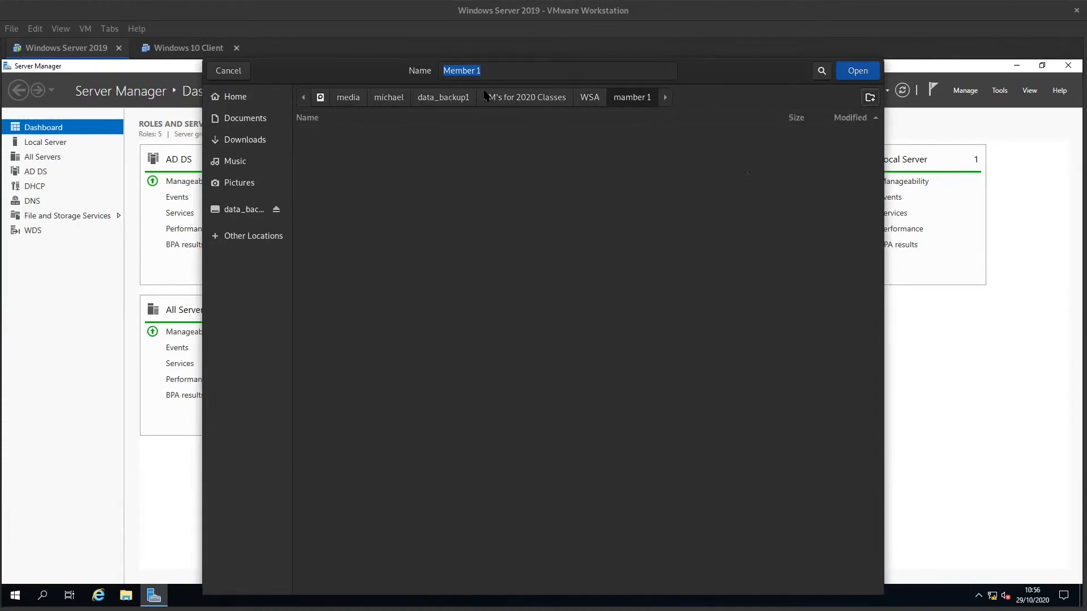
pyautogui.click(588, 99)
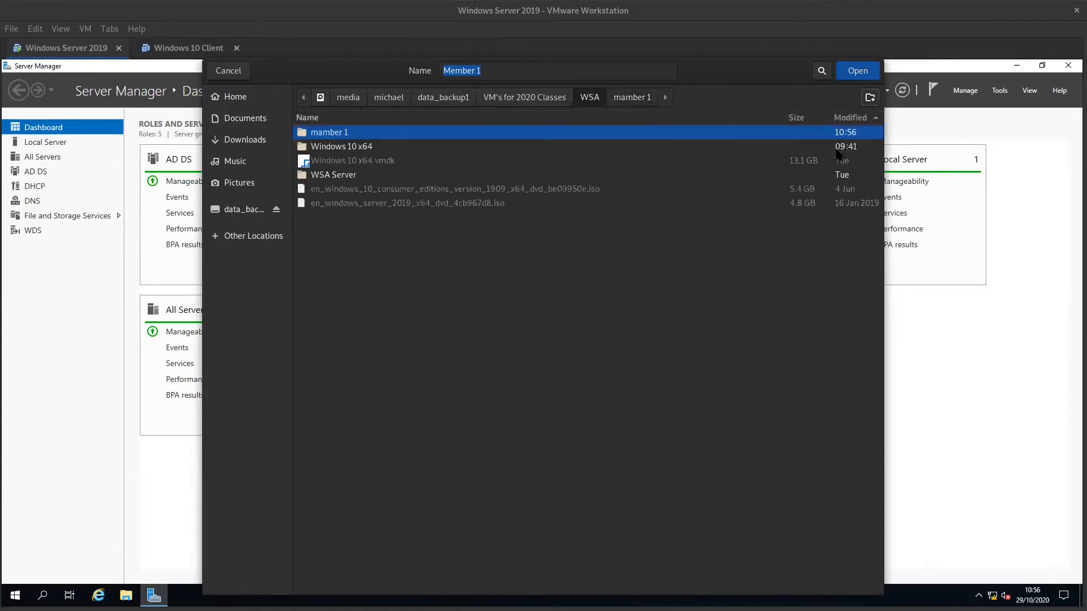
# - Create a "Member 1" folder inside WSA and accept it as the virtual machine's location
pyautogui.click(870, 97)
pyautogui.write('Member 1')
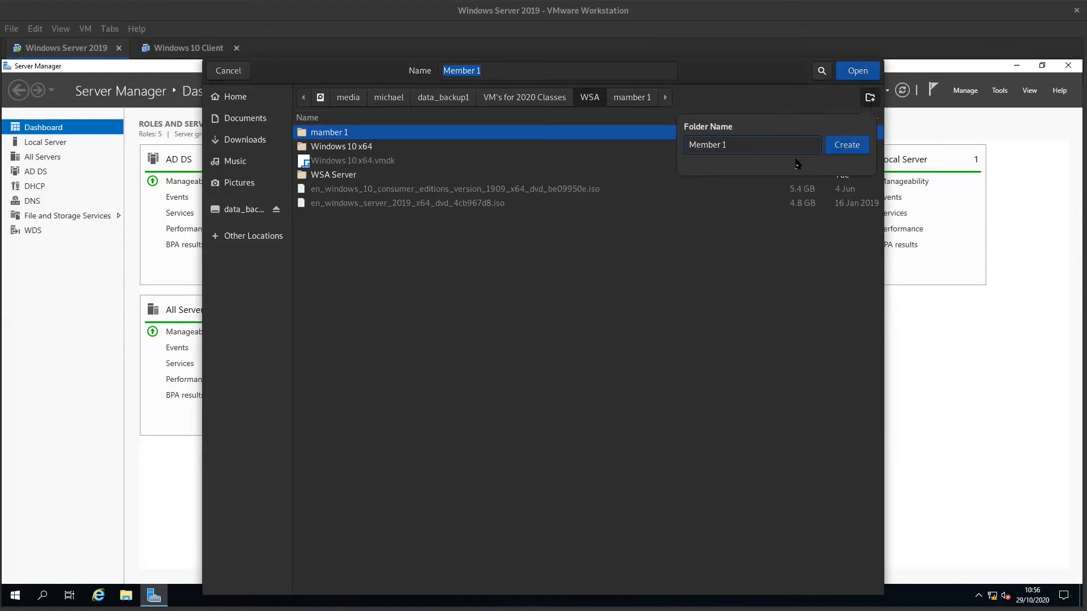
pyautogui.press('Return')
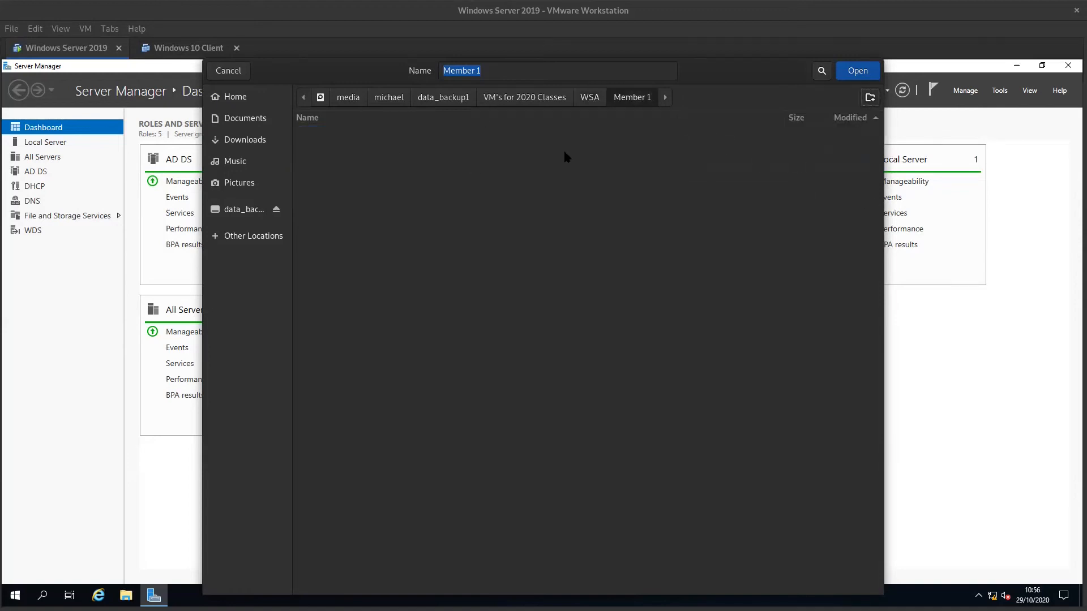
pyautogui.click(858, 71)
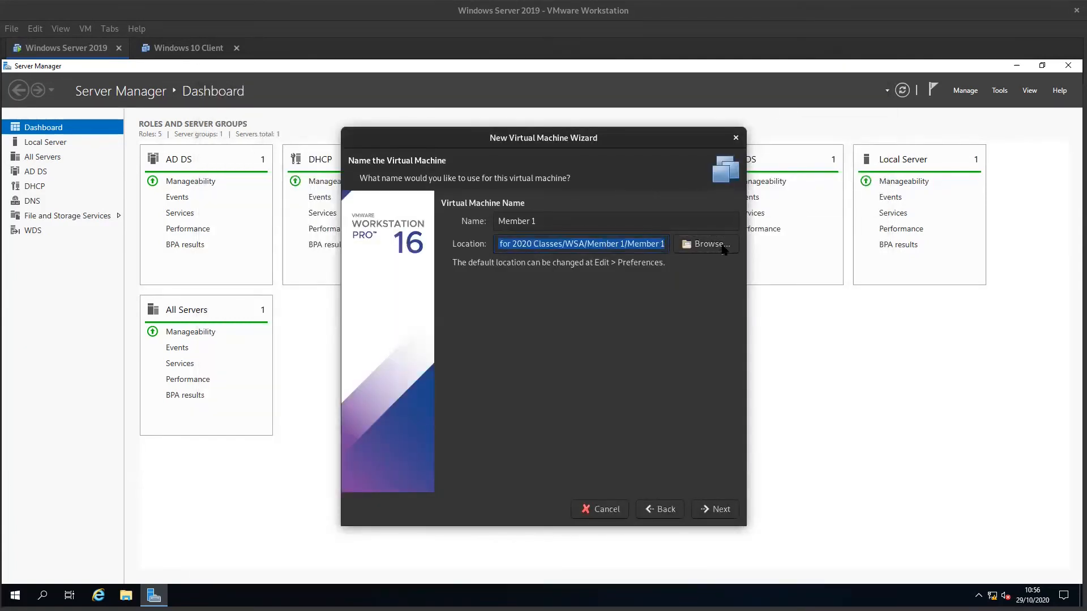
pyautogui.click(712, 512)
# - Choose BIOS firmware and accept 2 processors with 1 core each and 2048 MB of memory
pyautogui.click(462, 219)
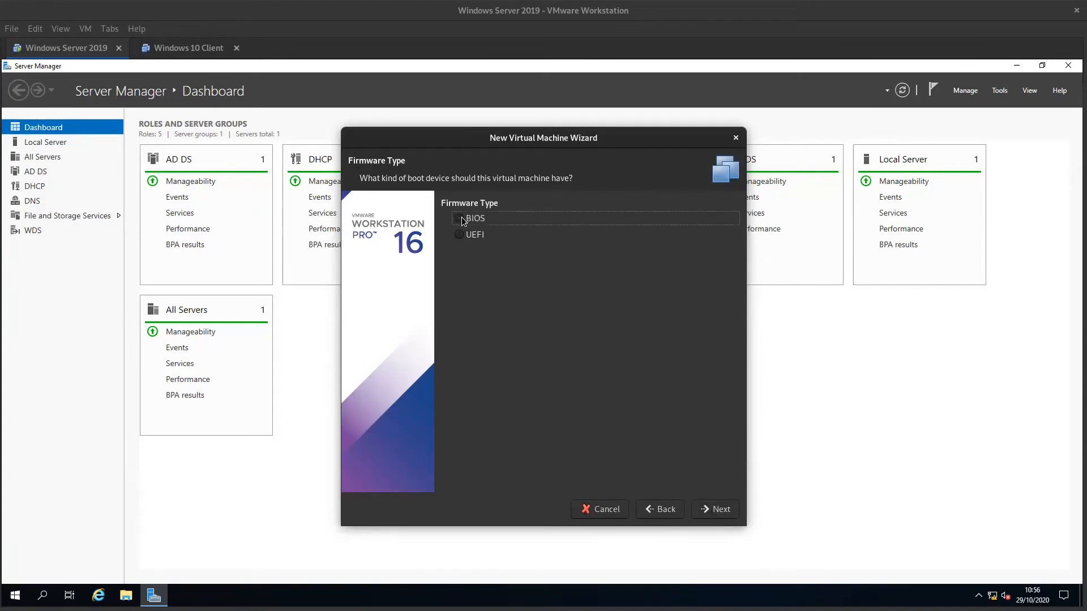
pyautogui.click(720, 511)
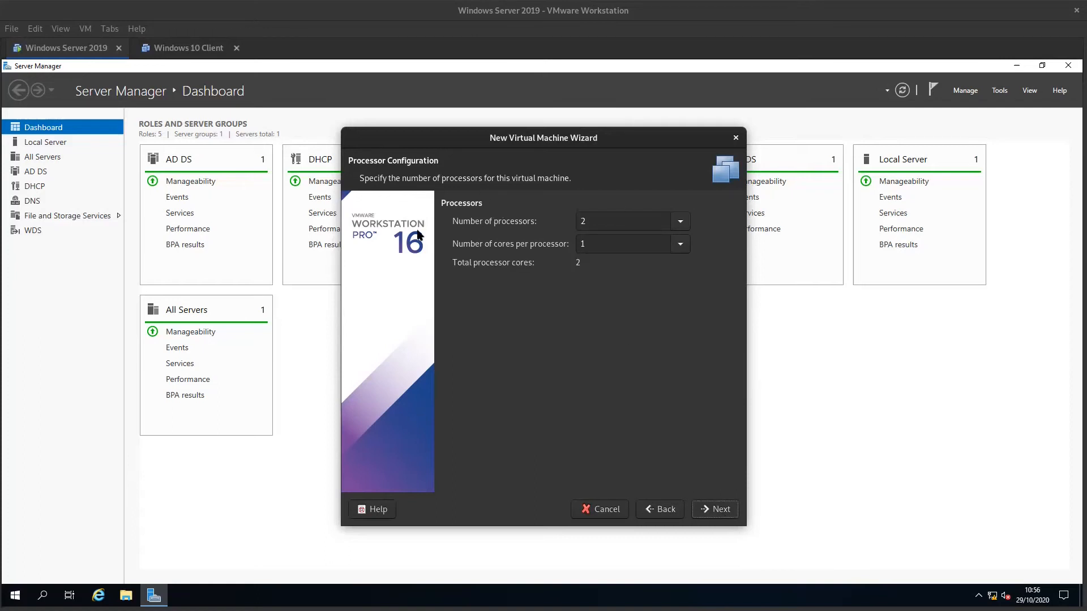
pyautogui.click(727, 517)
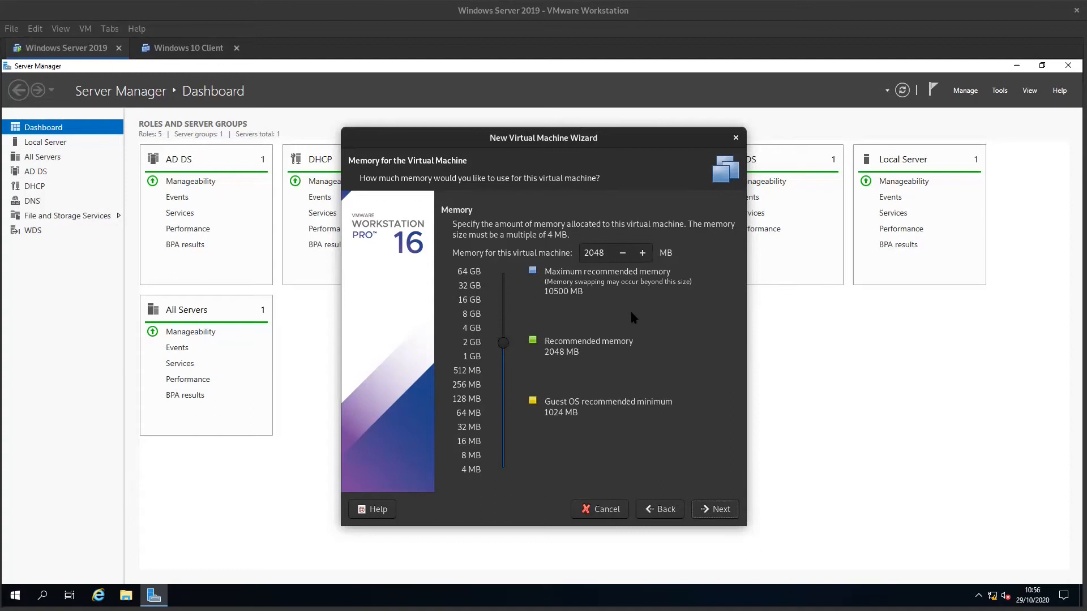
pyautogui.click(726, 511)
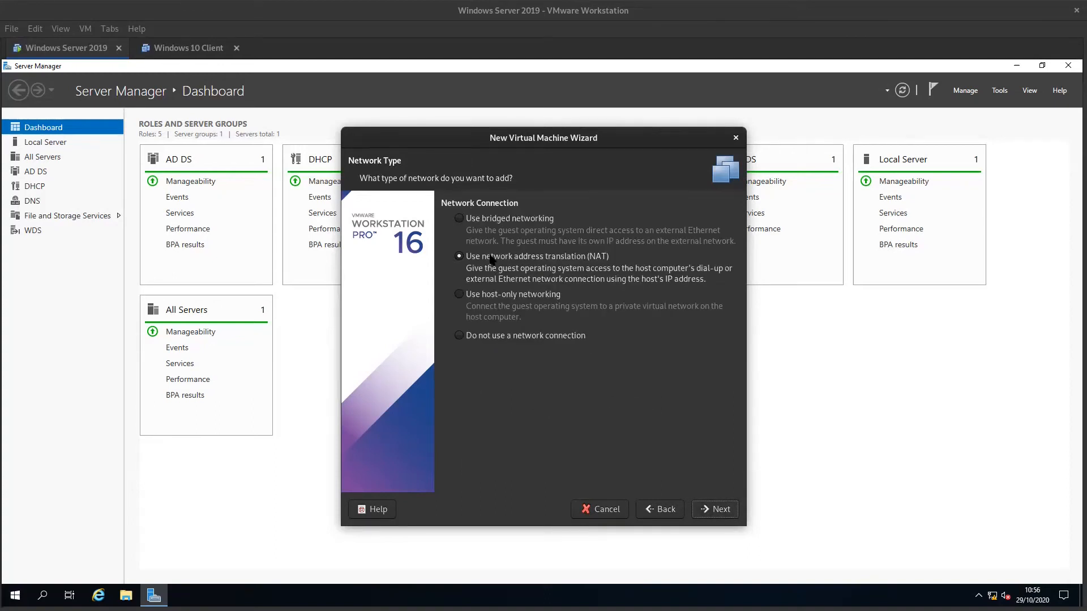
# - Accept NAT networking, the default I/O controller and the IDE virtual disk type for the new virtual machine
pyautogui.click(720, 511)
pyautogui.click(720, 511)
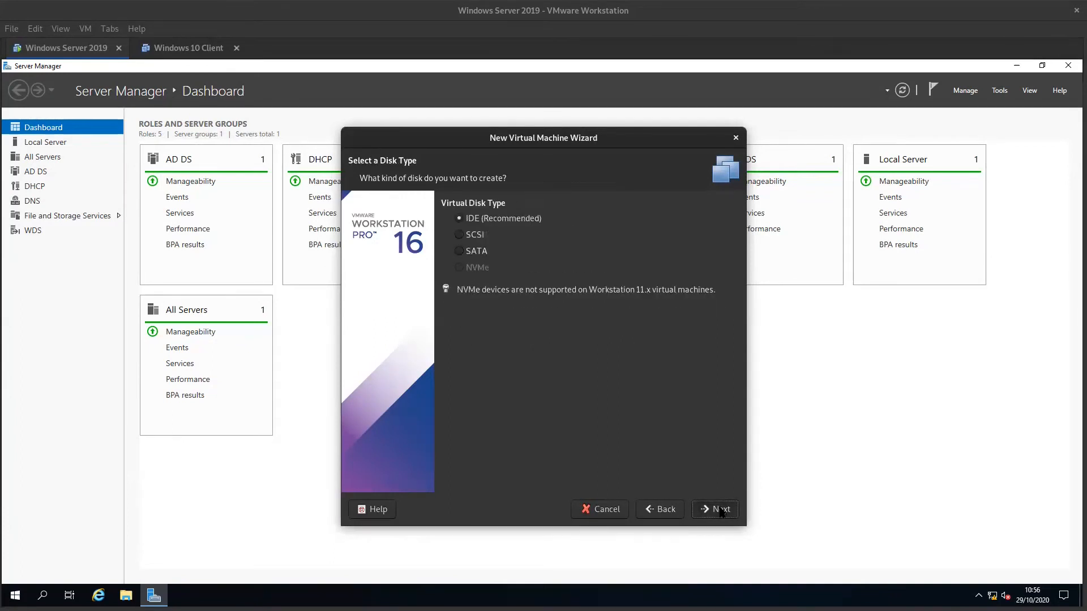
pyautogui.click(720, 511)
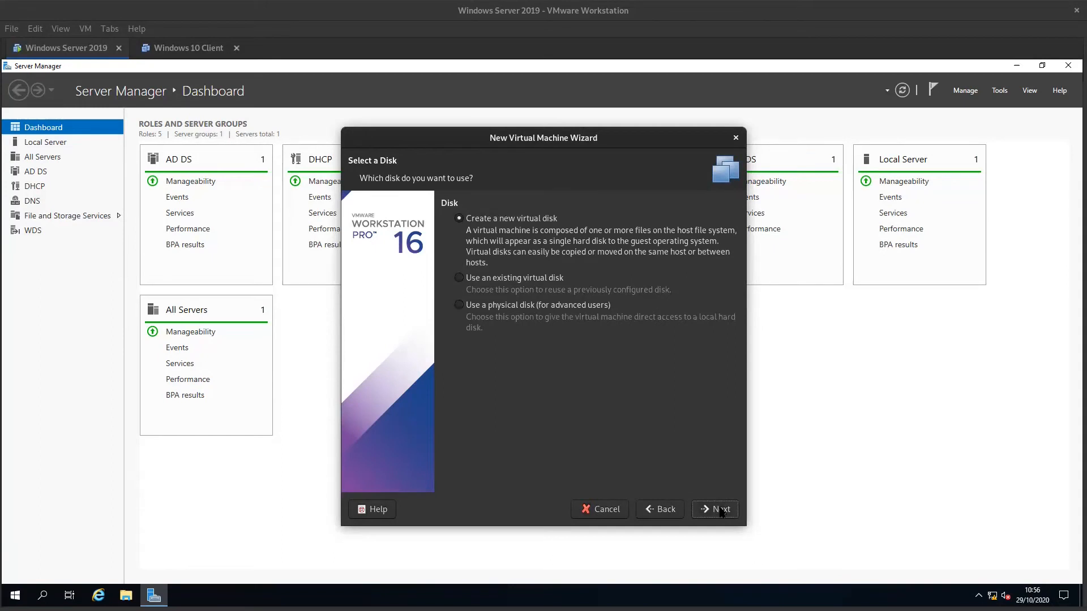
# - Create a new 60 GB virtual disk stored as a single file named Member 1.vmdk
pyautogui.click(721, 511)
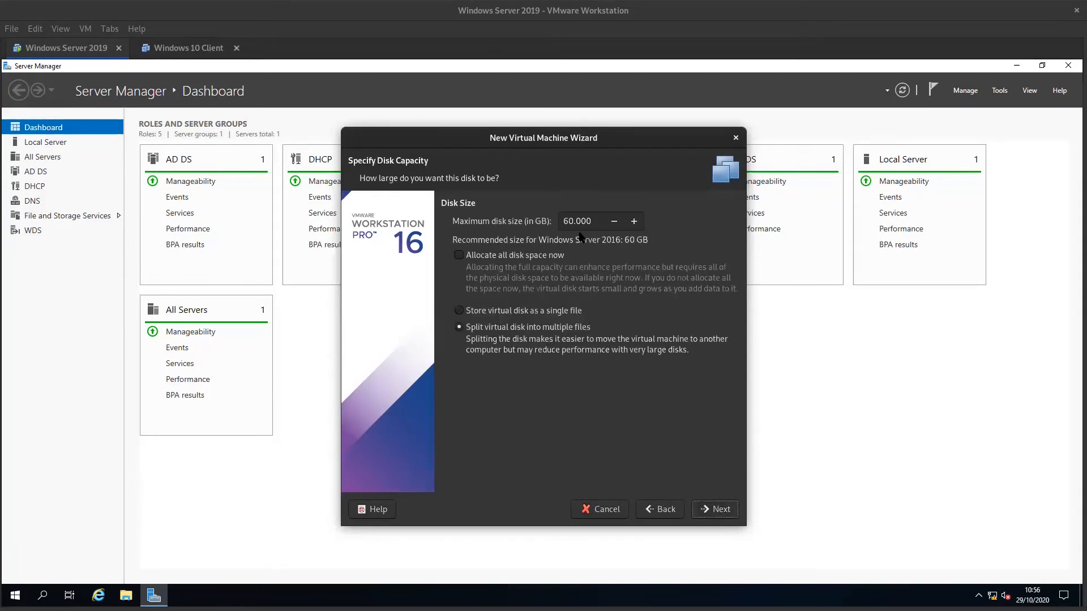
pyautogui.click(469, 314)
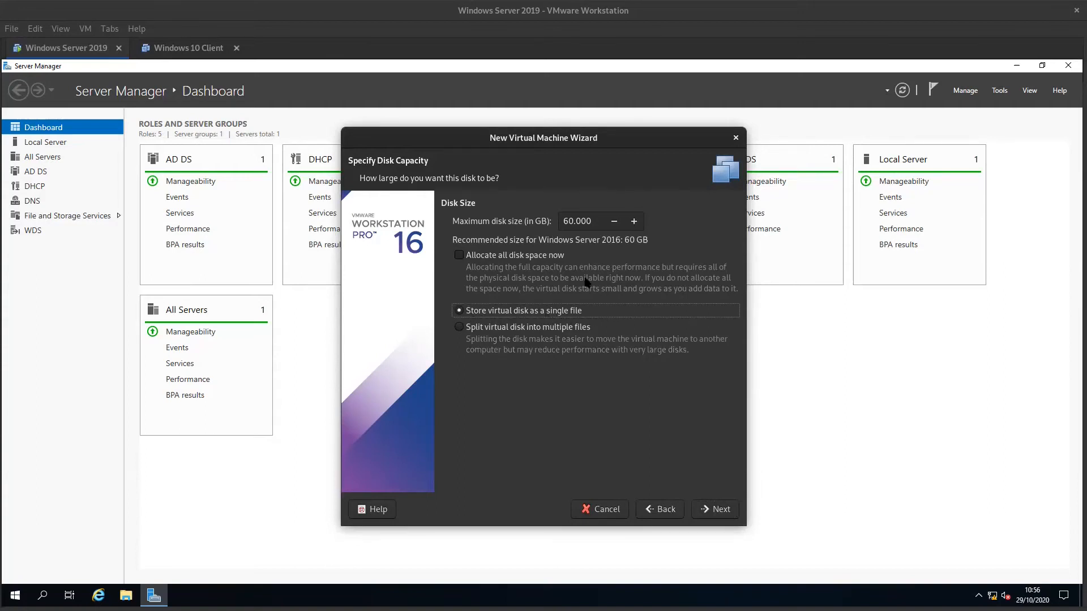
pyautogui.click(717, 509)
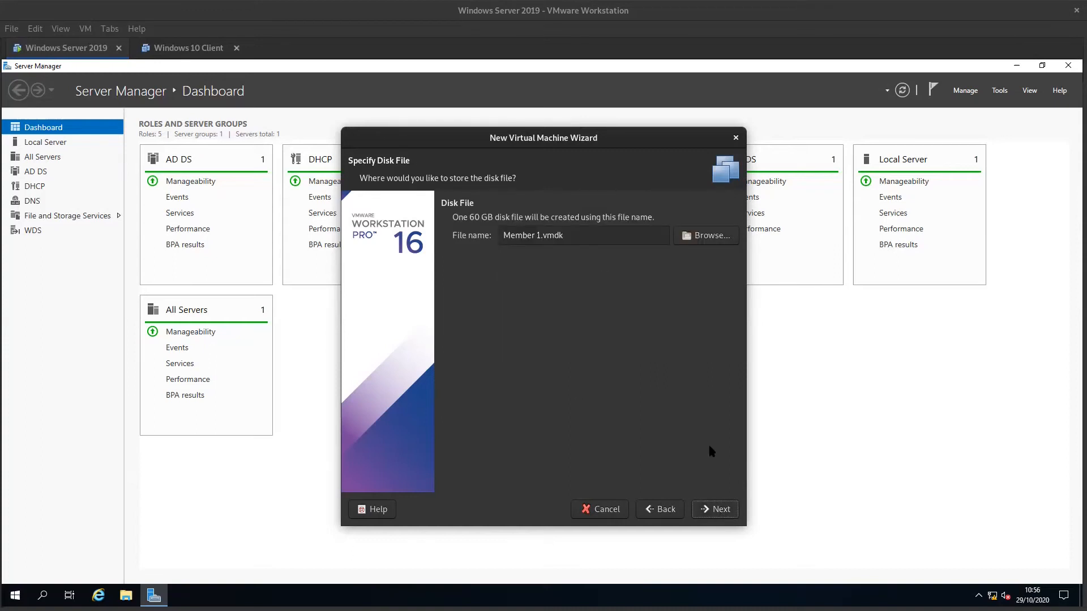
pyautogui.click(721, 510)
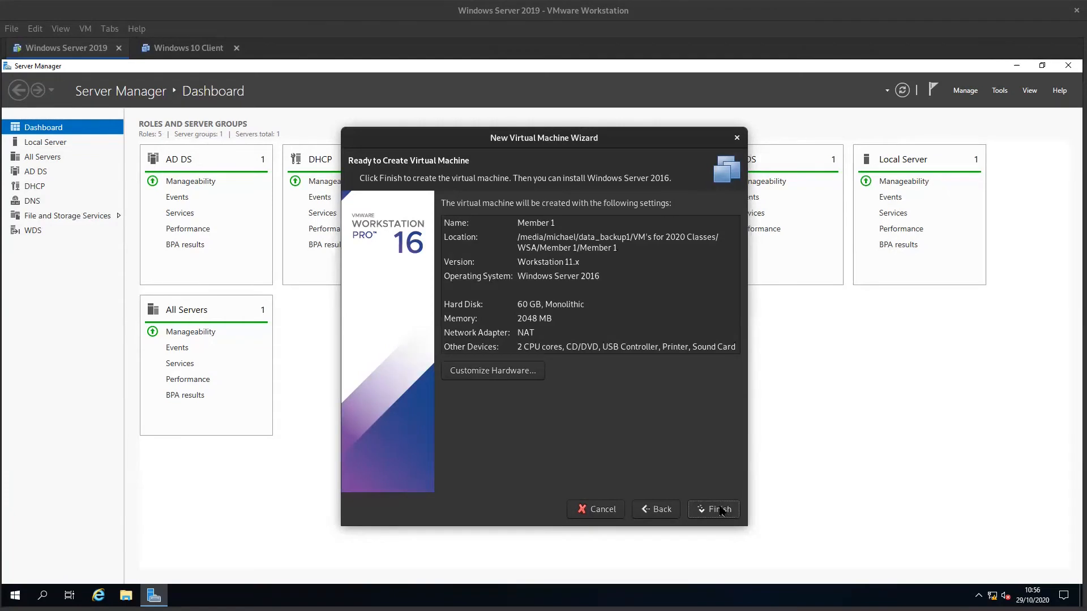
# - Remove the sound card and printer from the virtual machine's hardware and finish creating Member 1
pyautogui.click(521, 376)
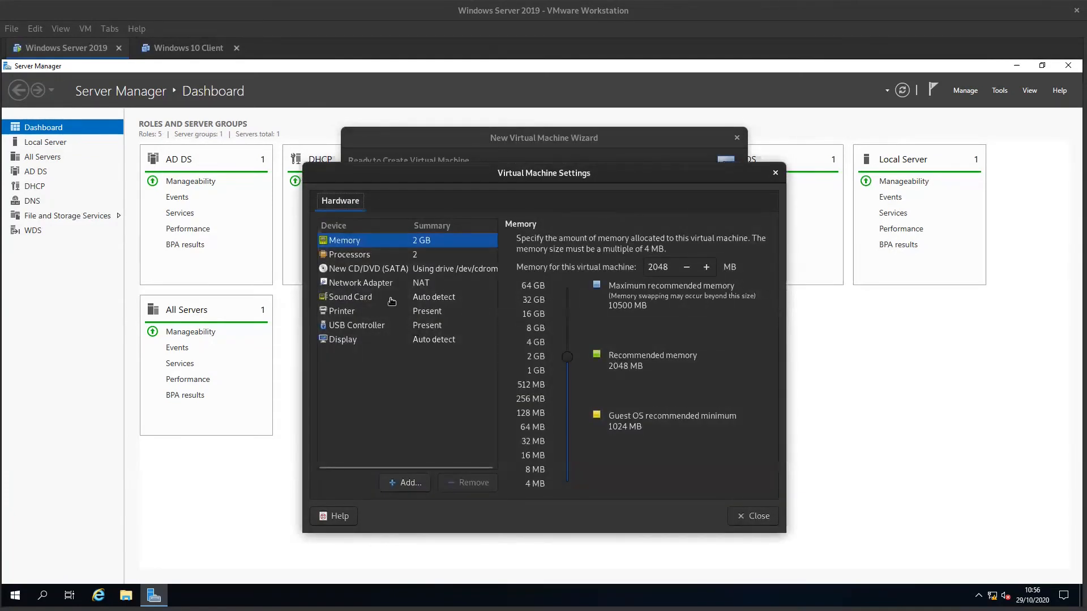
pyautogui.click(392, 298)
pyautogui.click(463, 482)
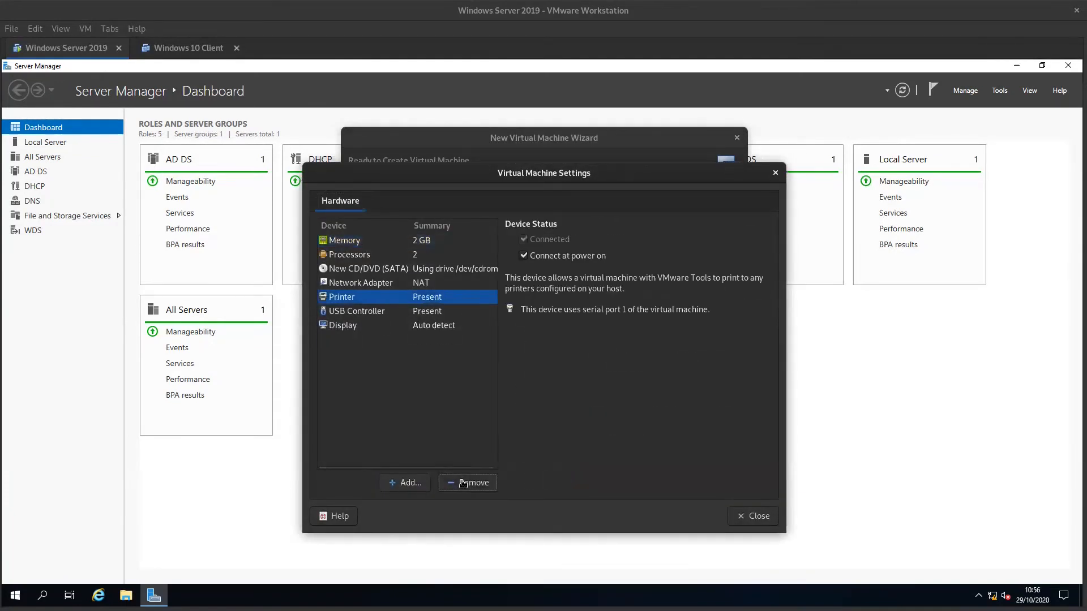
pyautogui.click(475, 483)
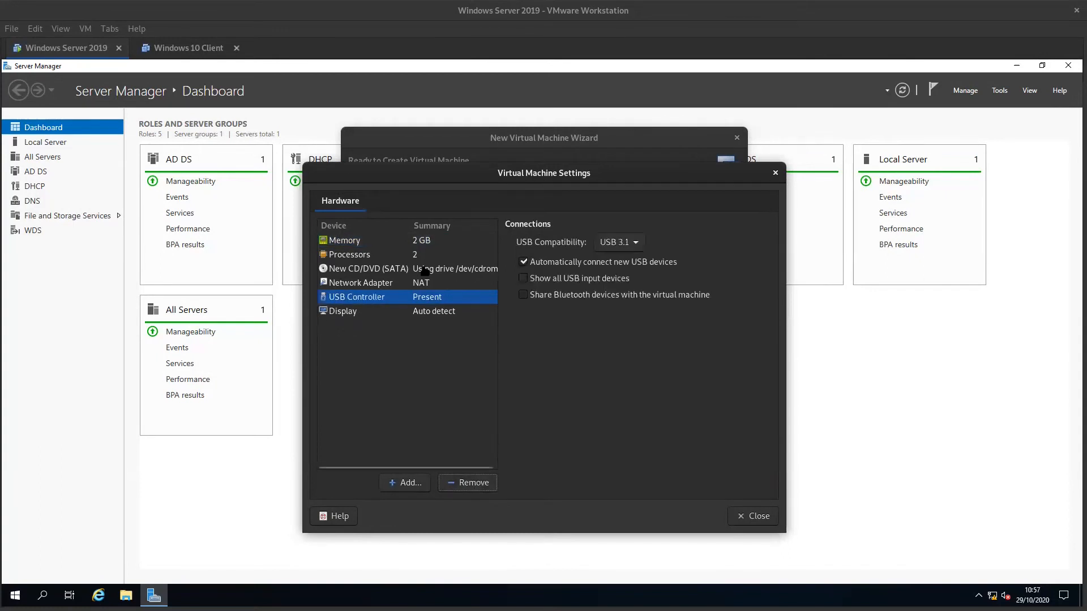
pyautogui.click(753, 512)
pyautogui.click(715, 509)
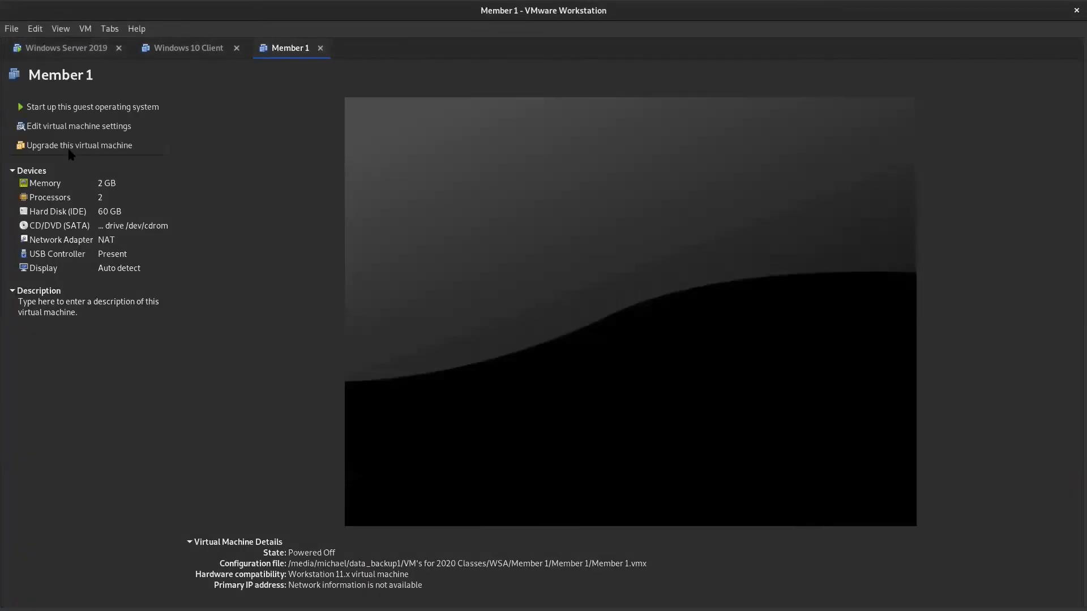
# - Edit the Member 1 virtual machine's settings so its CD/DVD drive uses an ISO image
pyautogui.click(80, 127)
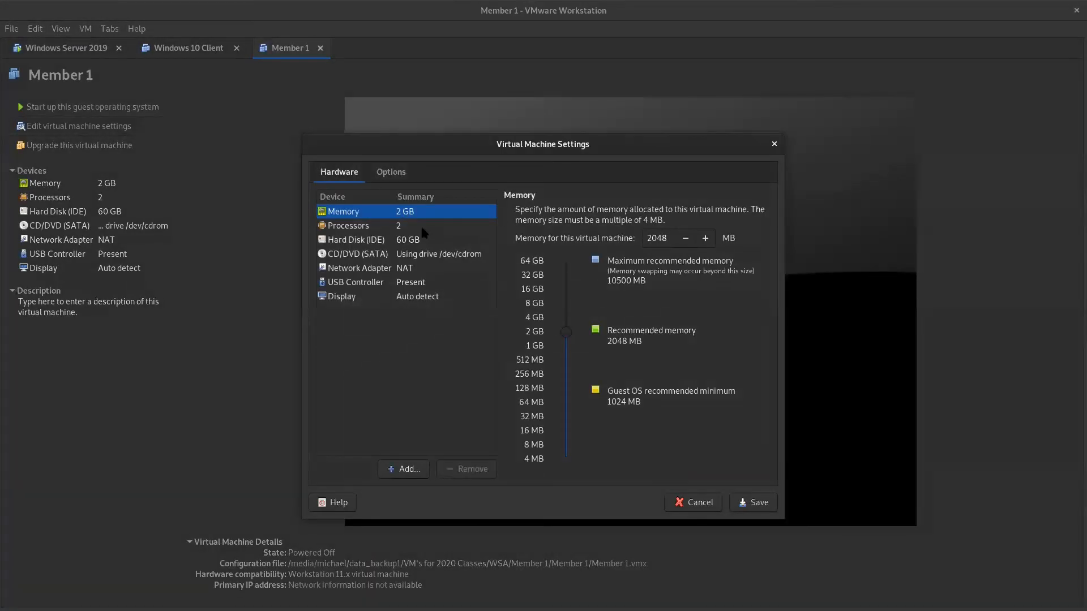
pyautogui.click(405, 254)
pyautogui.click(528, 306)
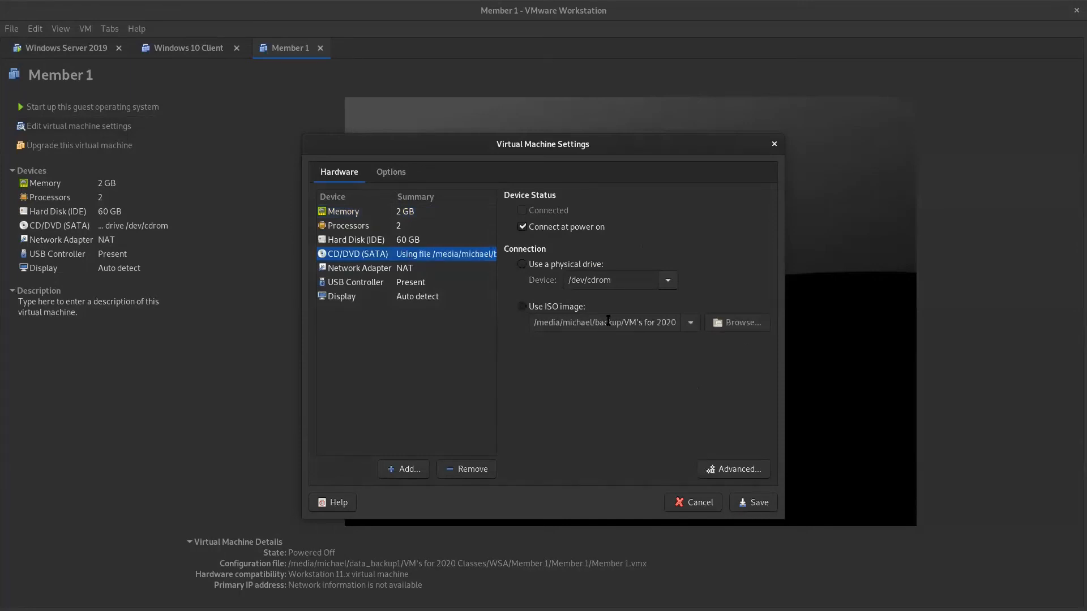
# - Browse for the CD/DVD image file to the WSA folder in "VM's for 2020 Classes" on the data_backup1 drive
pyautogui.click(741, 325)
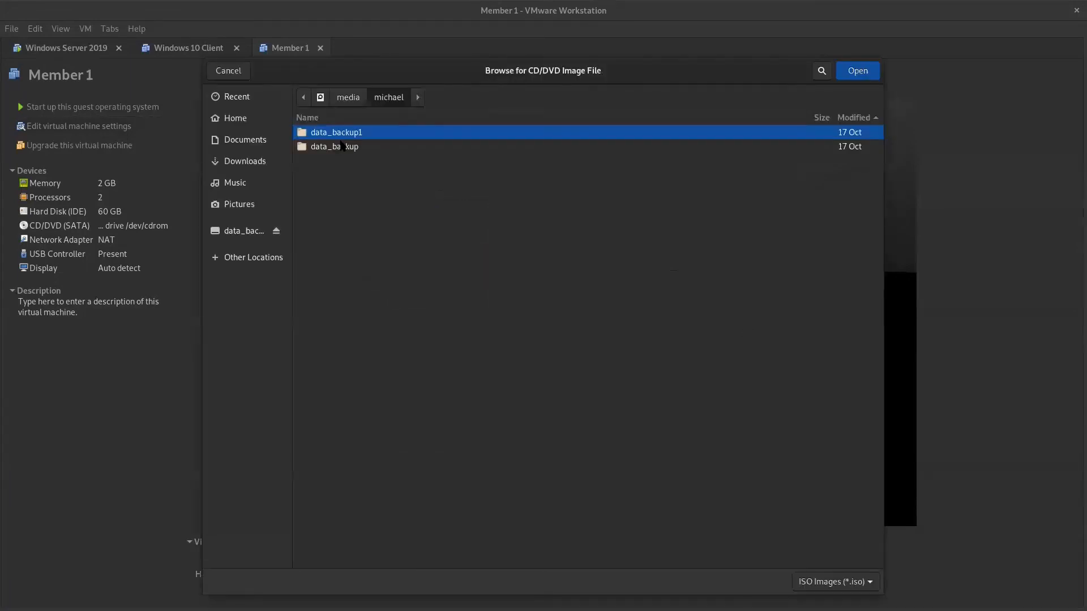
pyautogui.click(349, 97)
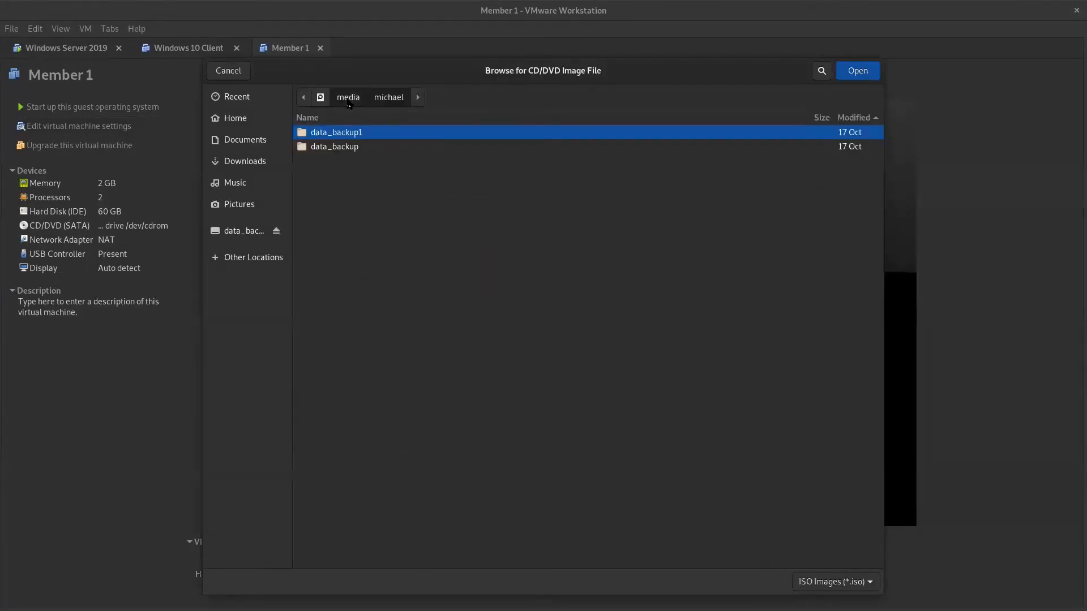
pyautogui.click(254, 230)
pyautogui.doubleClick(335, 191)
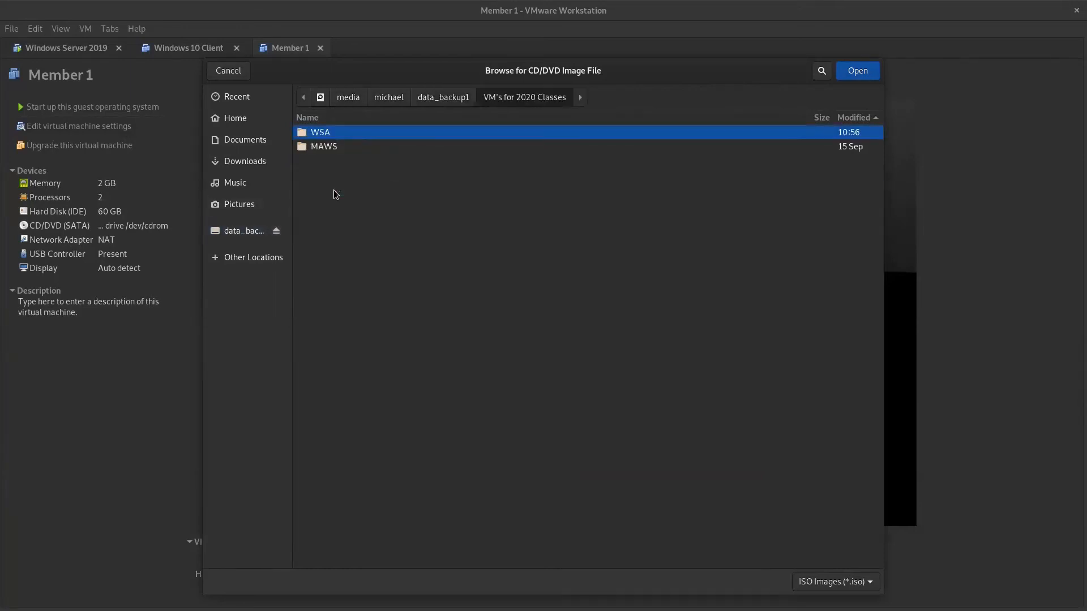
pyautogui.doubleClick(317, 136)
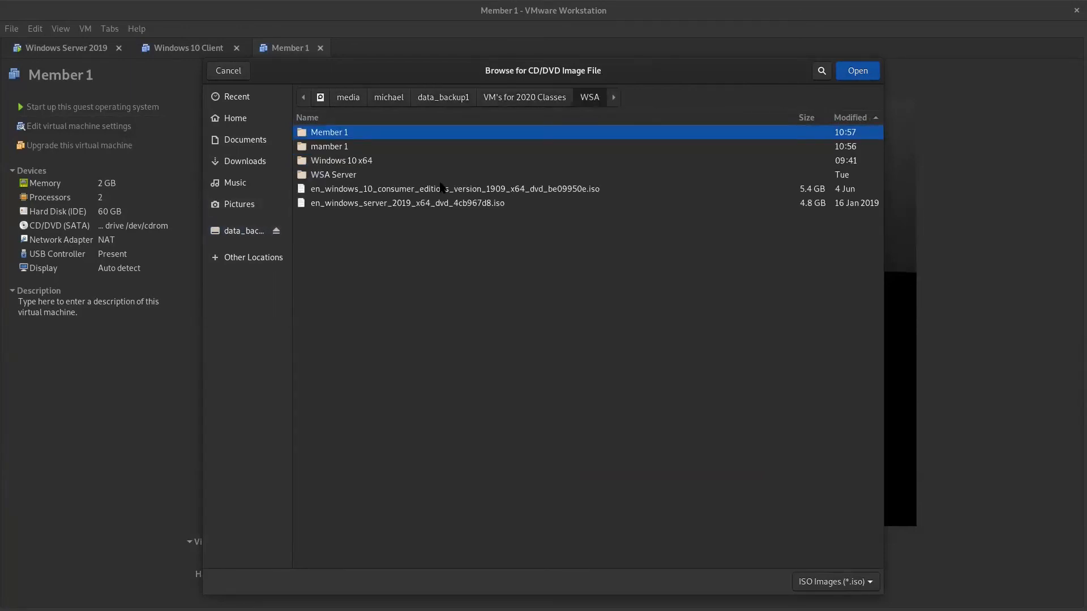
# - Load en_windows_server_2019_x64_dvd_4cb967d8.iso into the CD/DVD drive, save the settings and start up Member 1
pyautogui.click(433, 204)
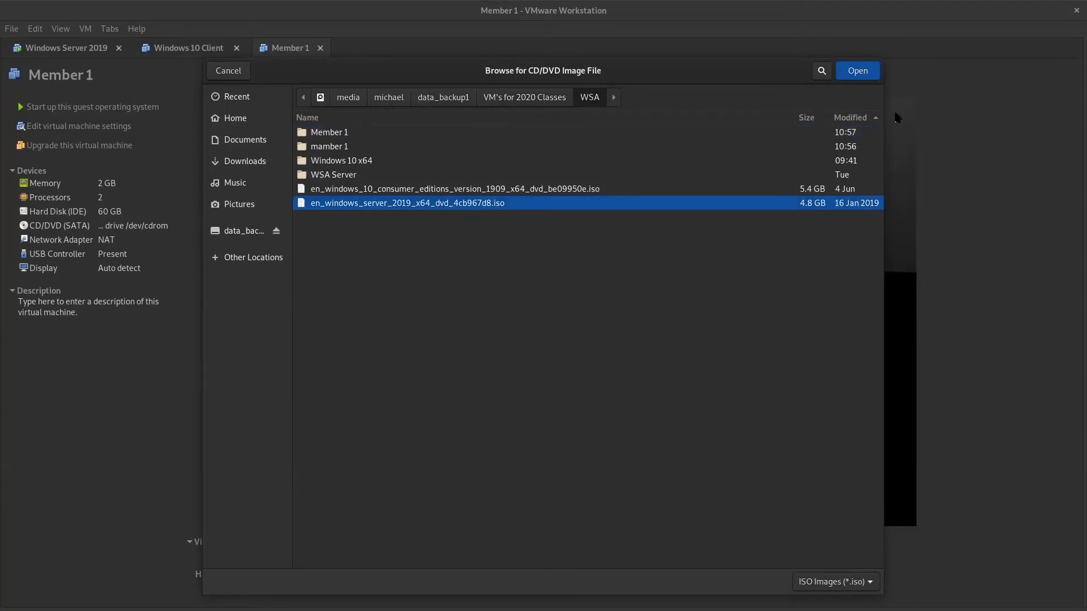
pyautogui.click(858, 70)
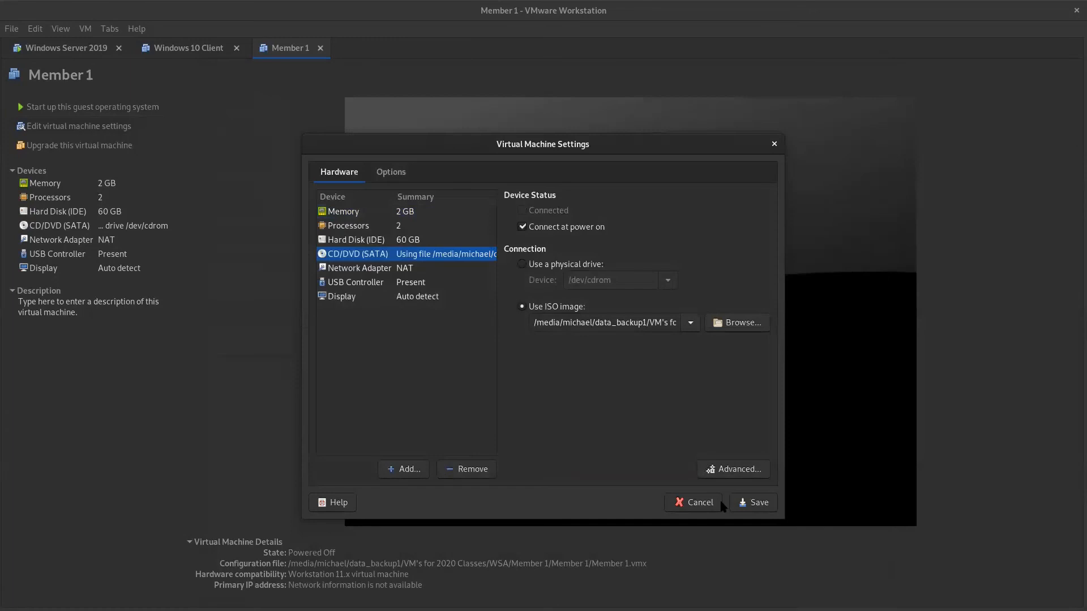
pyautogui.click(755, 503)
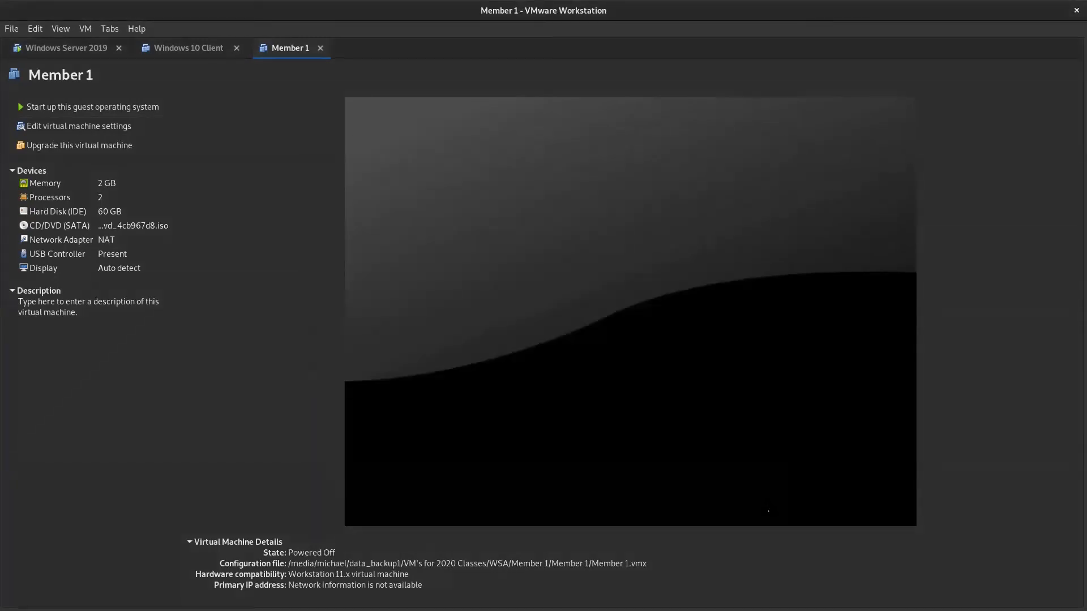
pyautogui.click(104, 112)
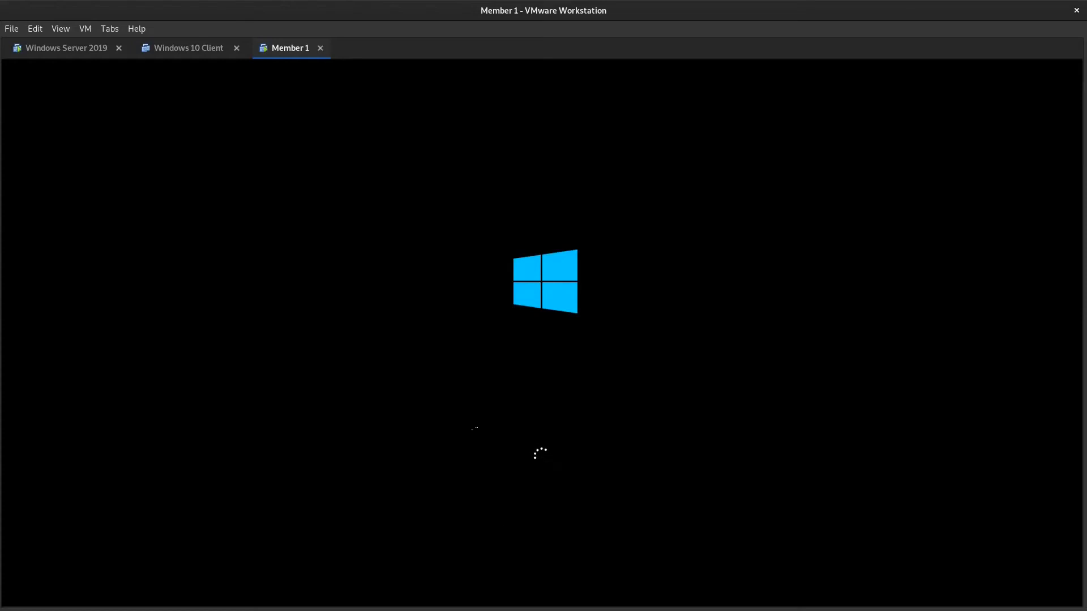
# - Switch to the Windows Server 2019 virtual machine and advance Add Roles and Features to the server roles, keeping role-based installation and the local server
pyautogui.click(65, 49)
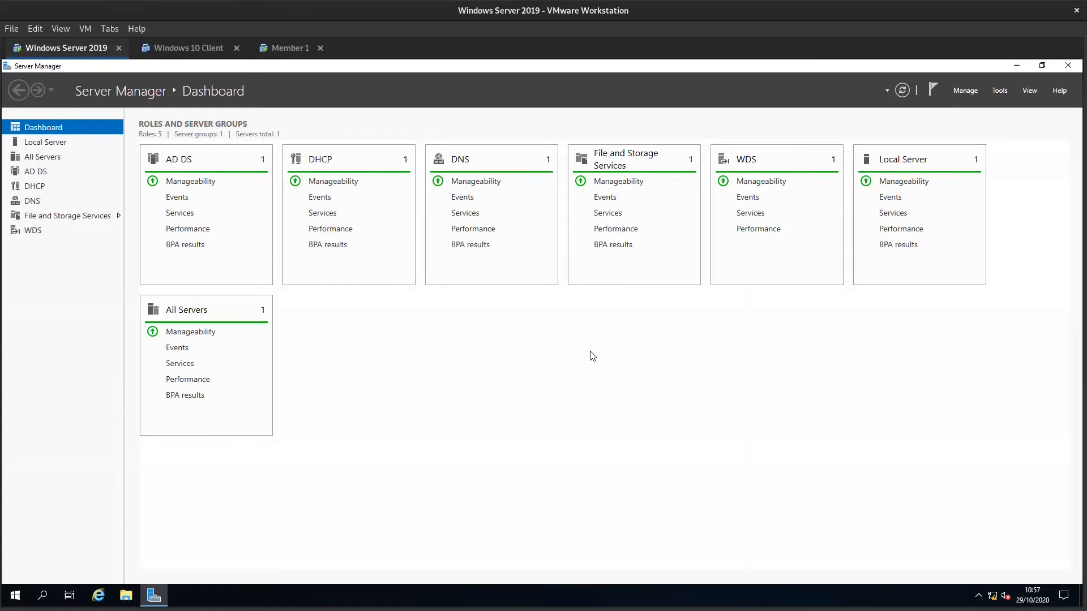
pyautogui.click(965, 90)
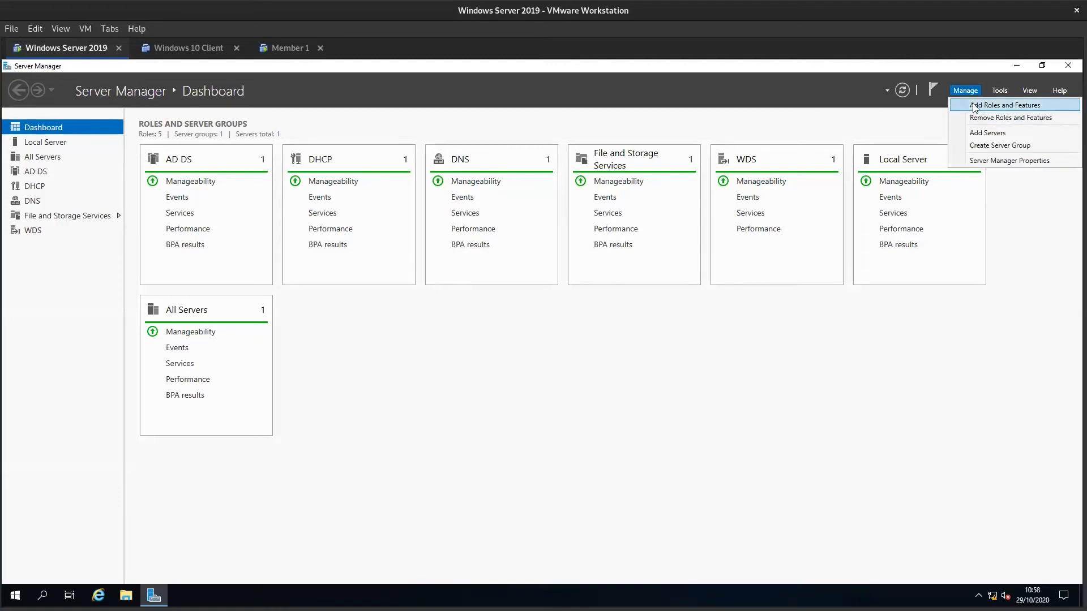
pyautogui.click(975, 105)
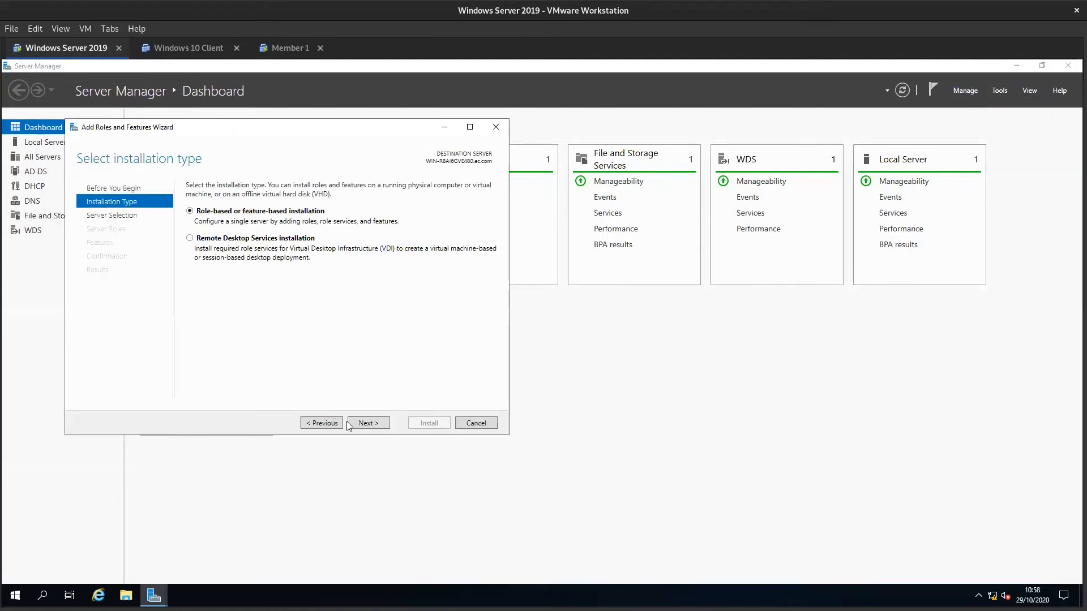
pyautogui.click(366, 425)
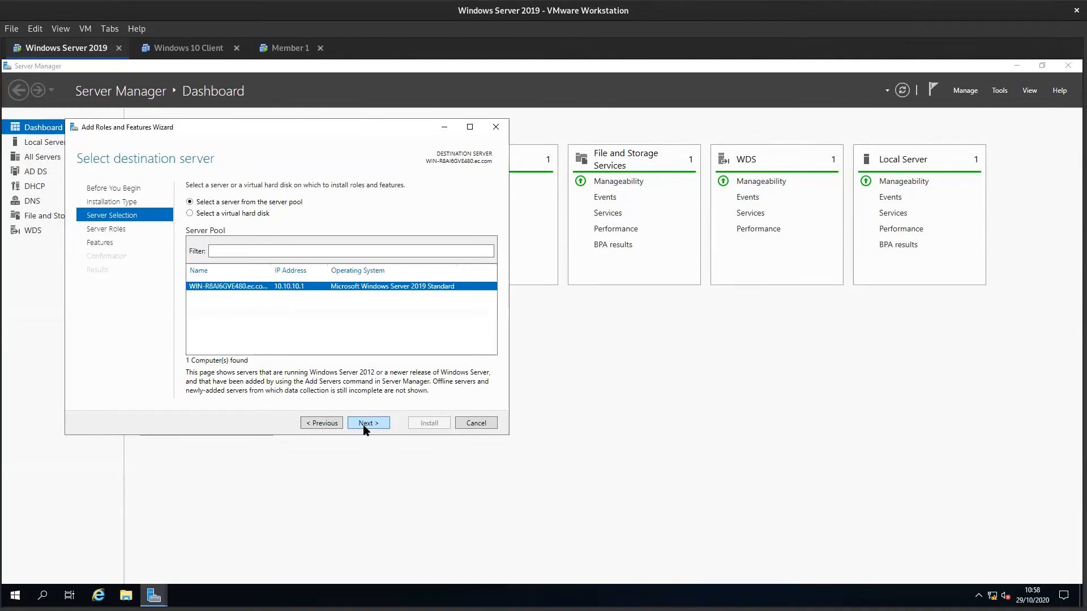
pyautogui.click(365, 425)
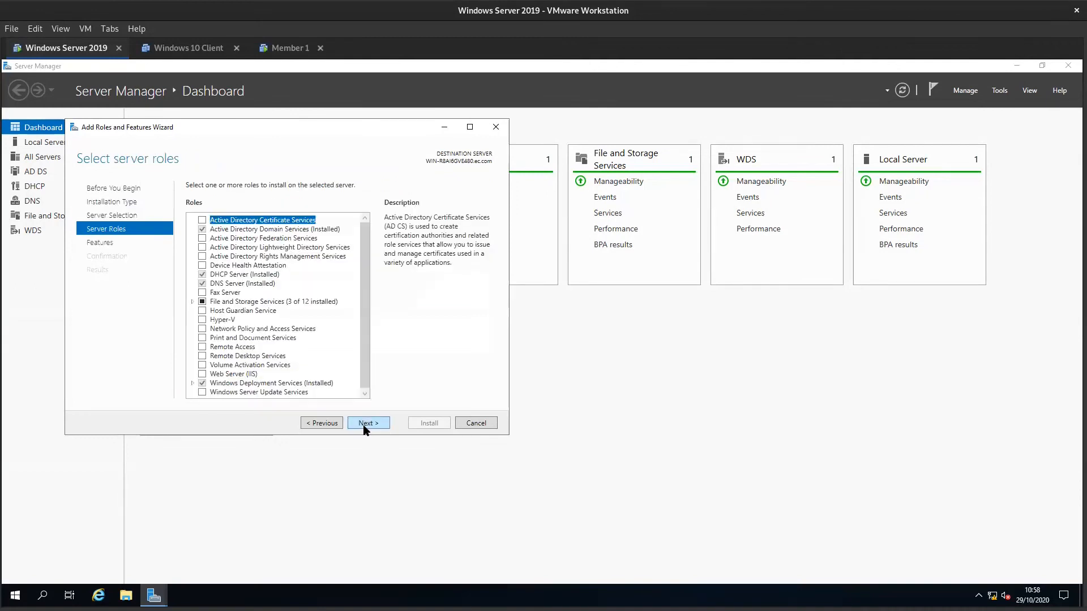
# - Examine the File and iSCSI Services roles under File and Storage Services for File Server Resource Manager, and cancel the wizard
pyautogui.click(192, 302)
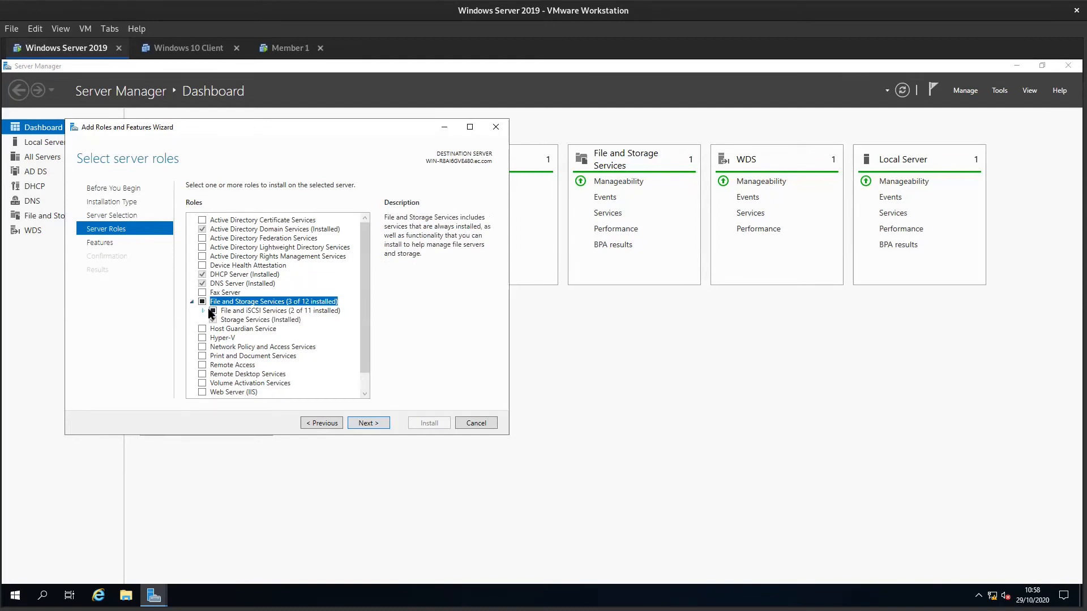
pyautogui.click(204, 311)
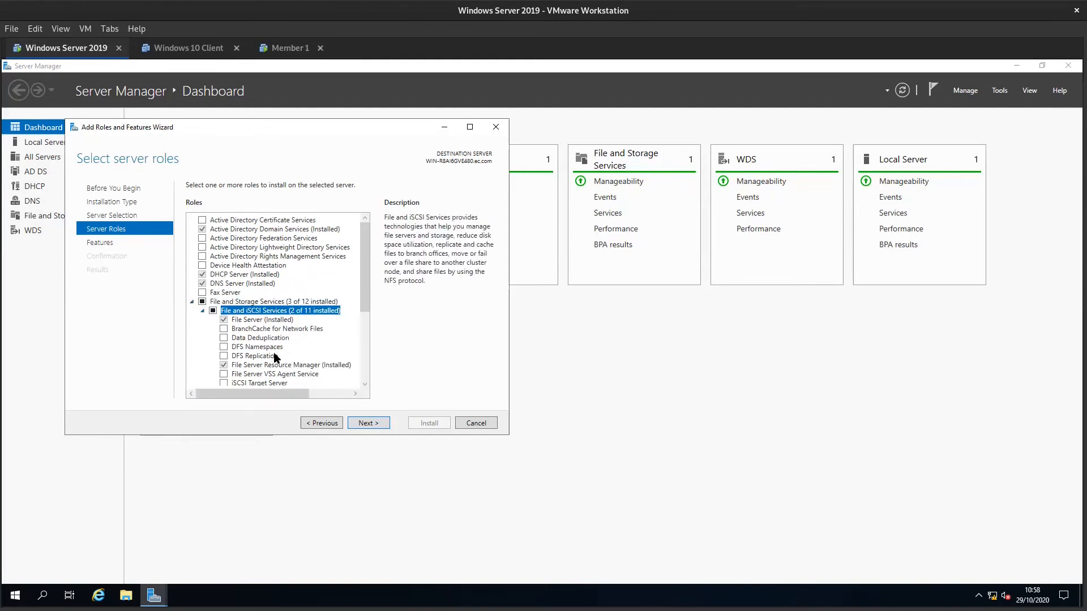
pyautogui.scroll(-2, 278, 357)
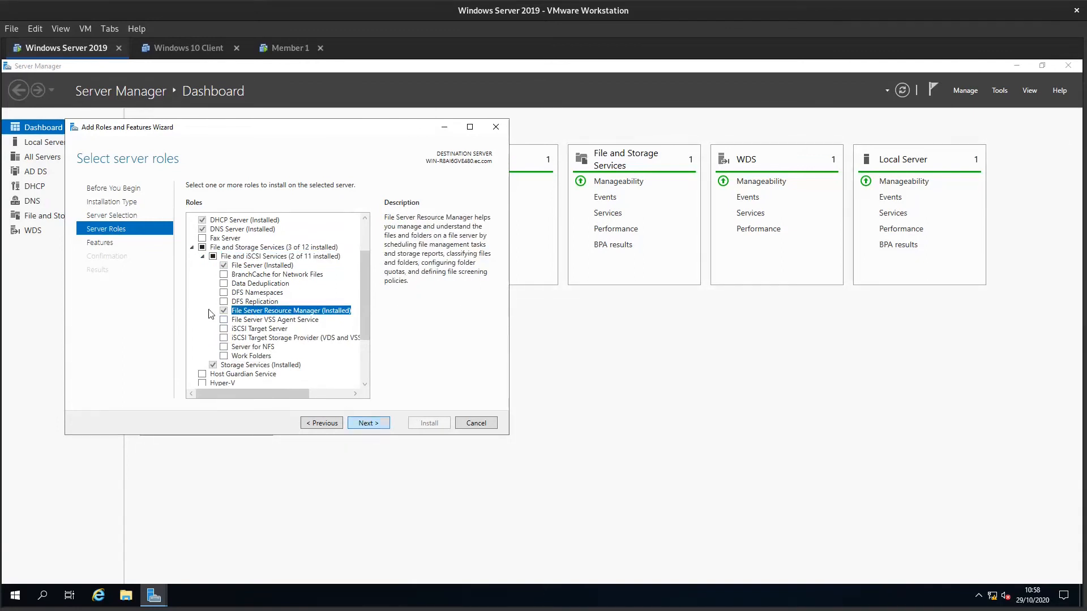
pyautogui.click(487, 425)
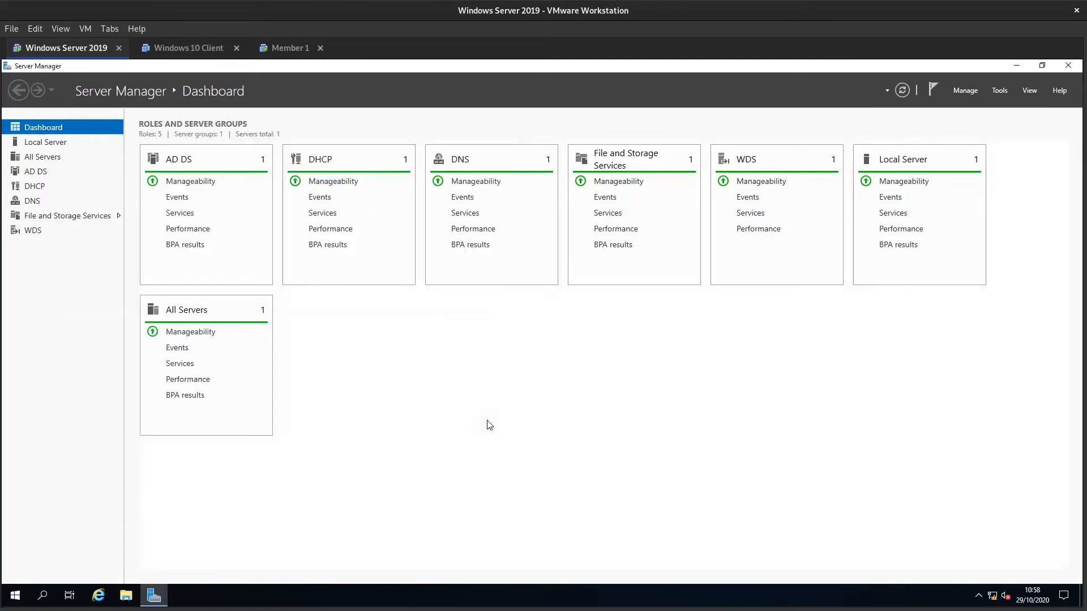
# - Open File Server Resource Manager and move its window toward the middle of the desktop
pyautogui.click(1001, 90)
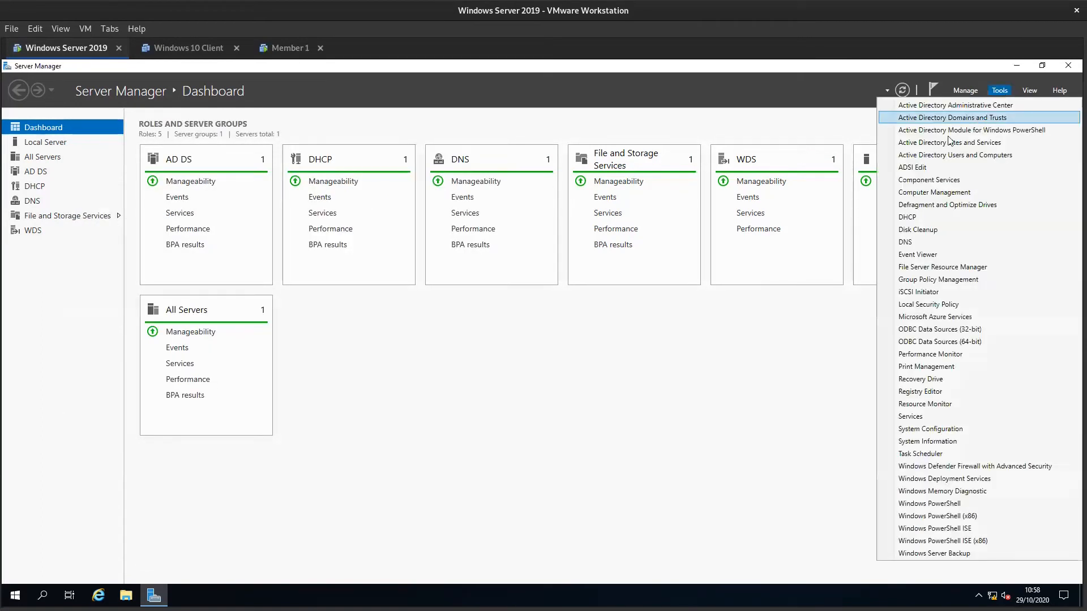
pyautogui.click(918, 267)
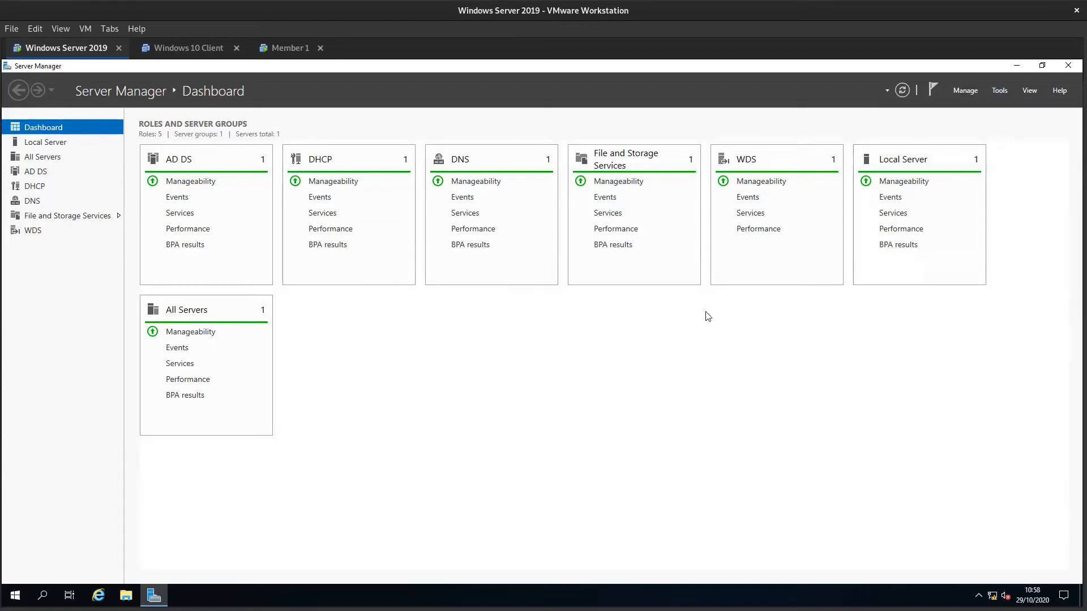
pyautogui.doubleClick(333, 68)
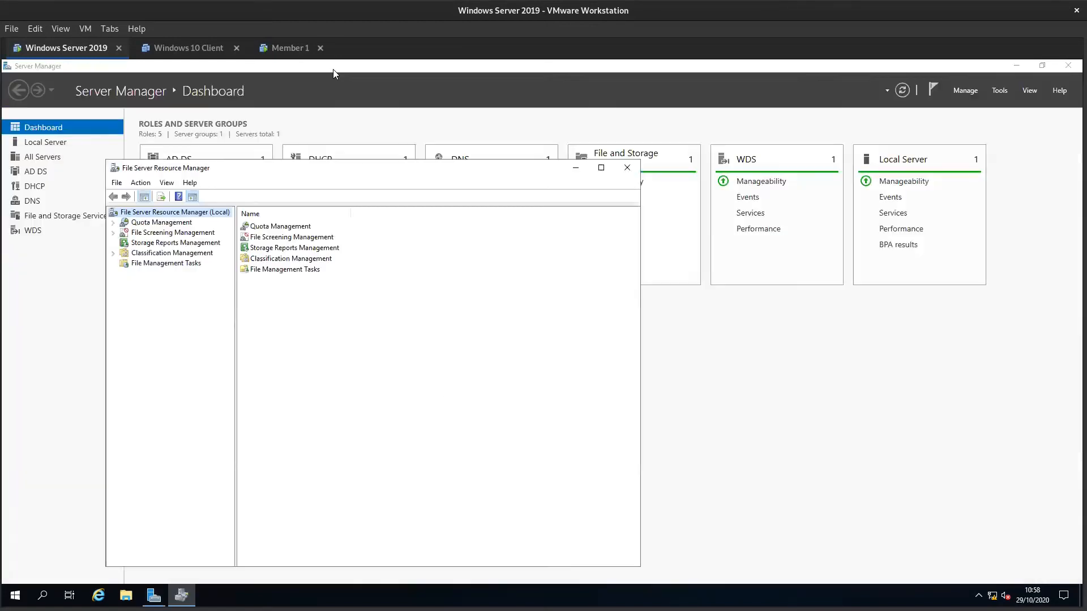
pyautogui.moveTo(399, 180); pyautogui.dragTo(603, 140)
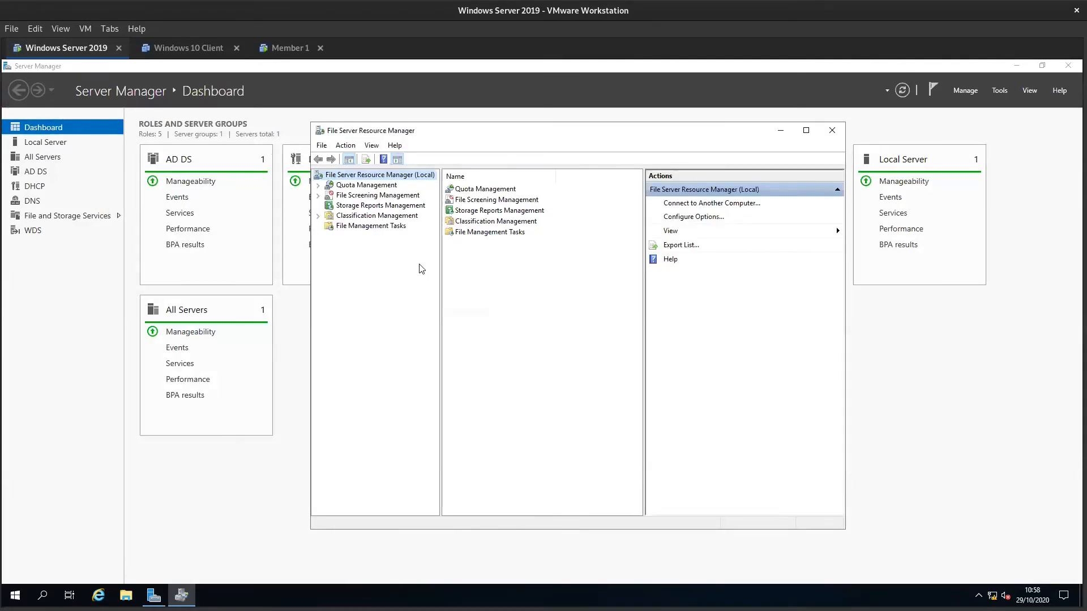
# - Expand Quota Management in File Server Resource Manager and show its Quotas
pyautogui.click(318, 186)
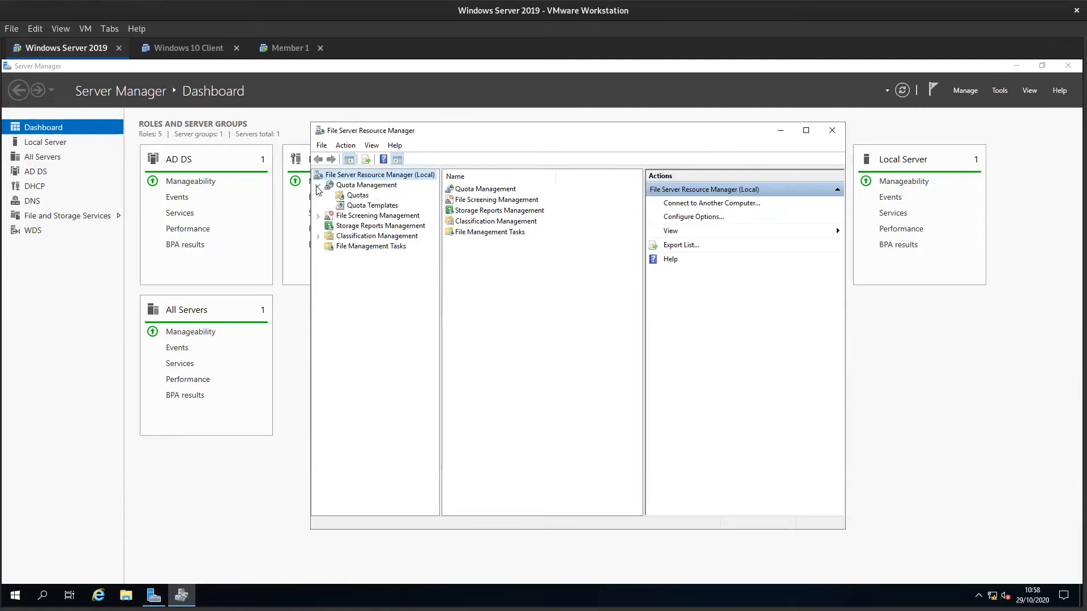
pyautogui.click(363, 187)
pyautogui.click(357, 195)
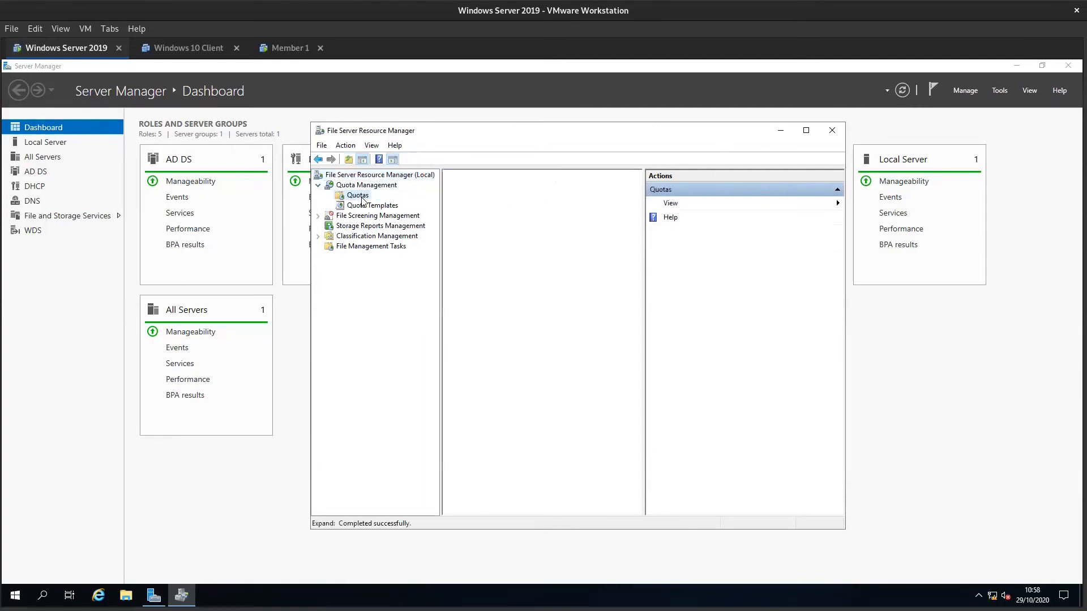
# - Show the Quota Templates under Quota Management and select the 10 GB Limit template to see its available actions
pyautogui.rightClick(360, 198)
pyautogui.click(357, 206)
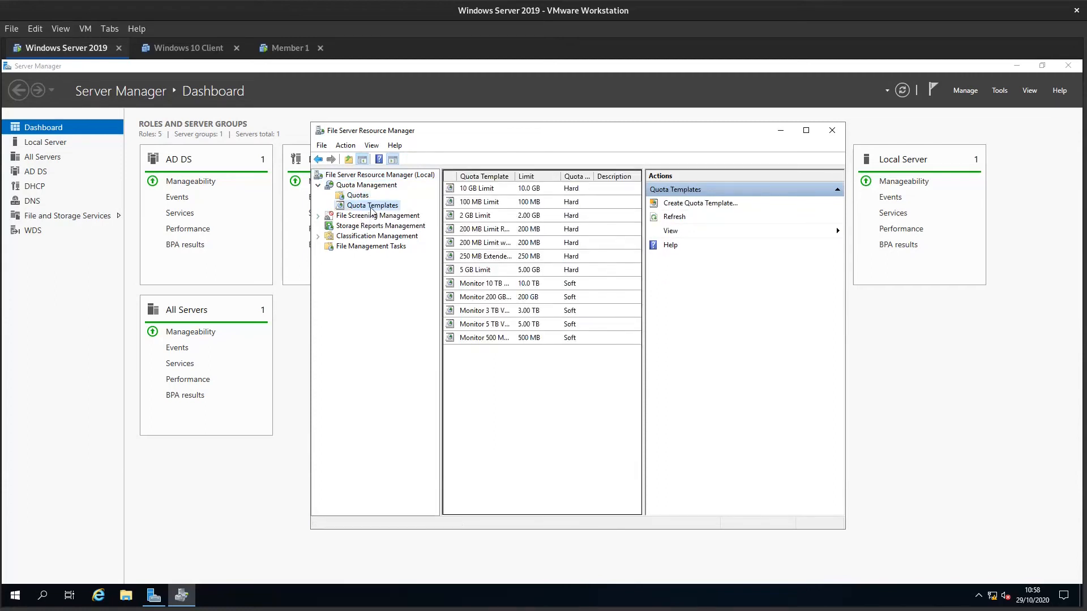
pyautogui.click(524, 189)
pyautogui.click(510, 201)
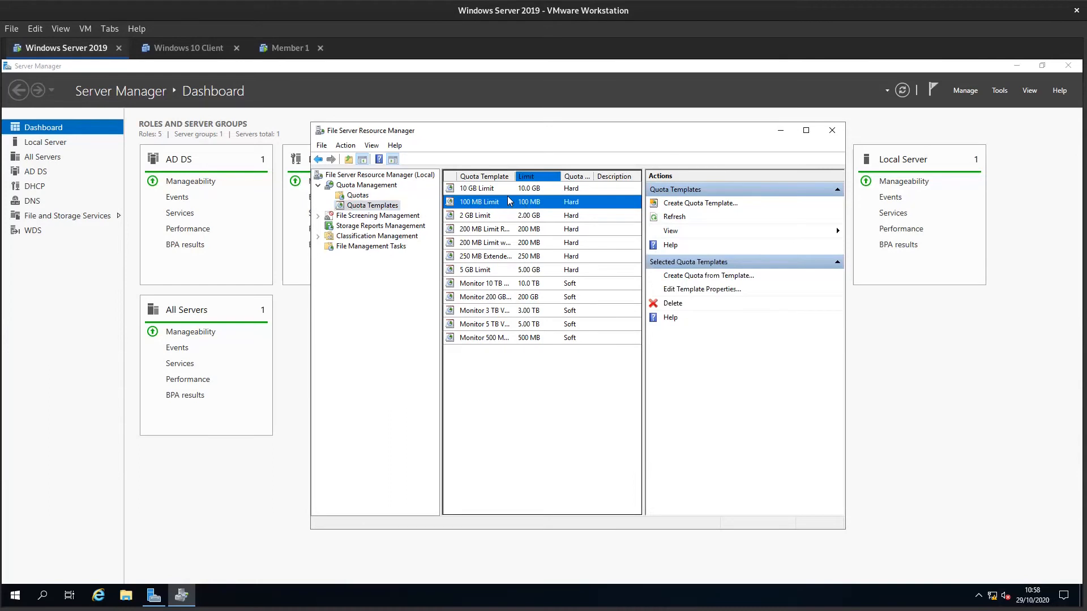
pyautogui.click(497, 189)
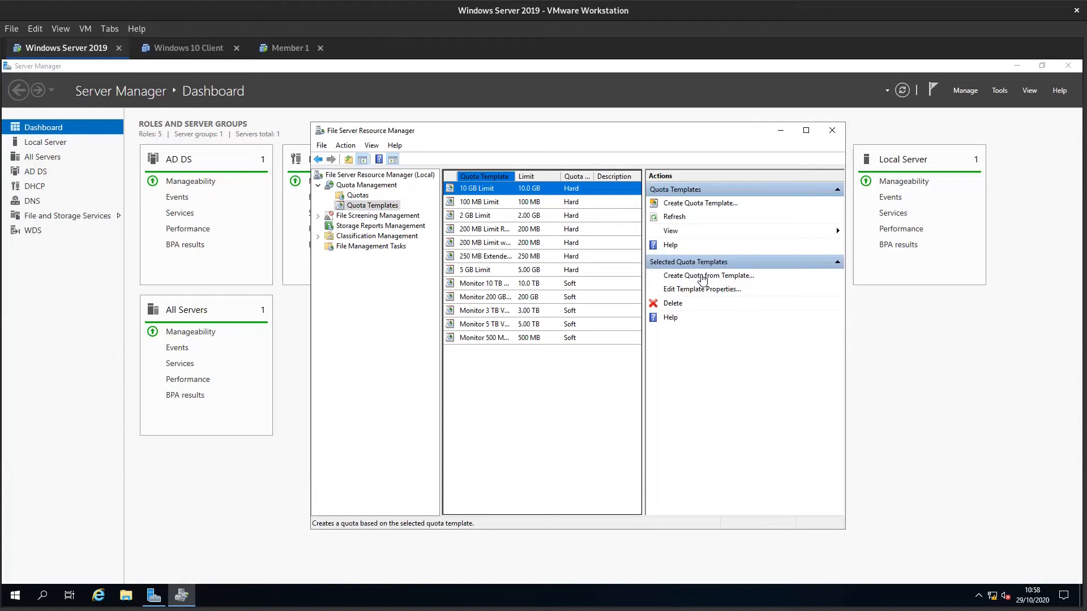
# - Examine File Screens, Storage Reports Management and the Classification Properties in the File Server Resource Manager tree
pyautogui.doubleClick(358, 220)
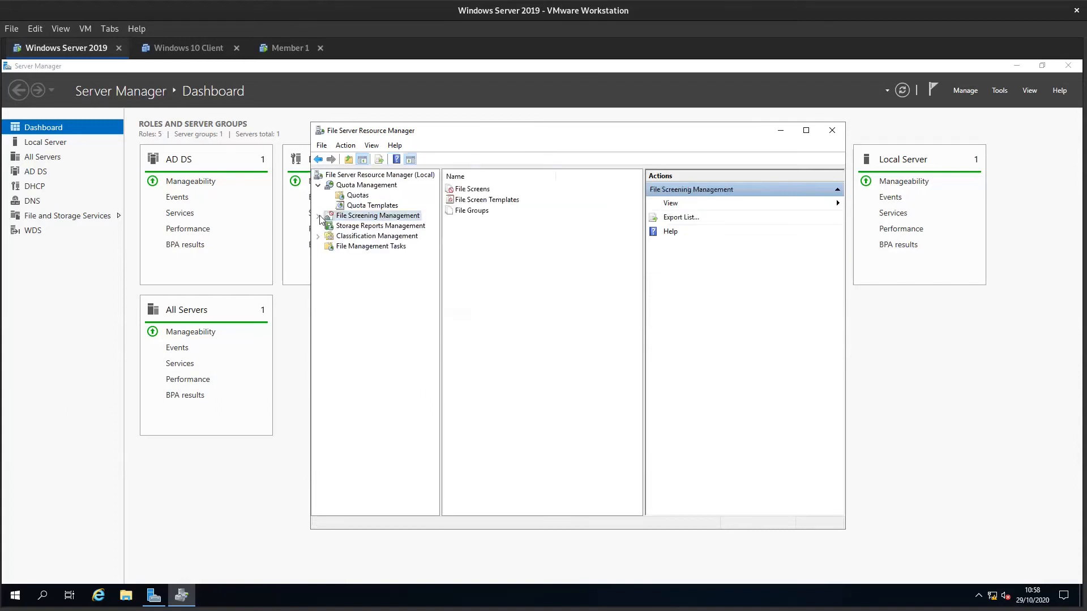
pyautogui.click(364, 227)
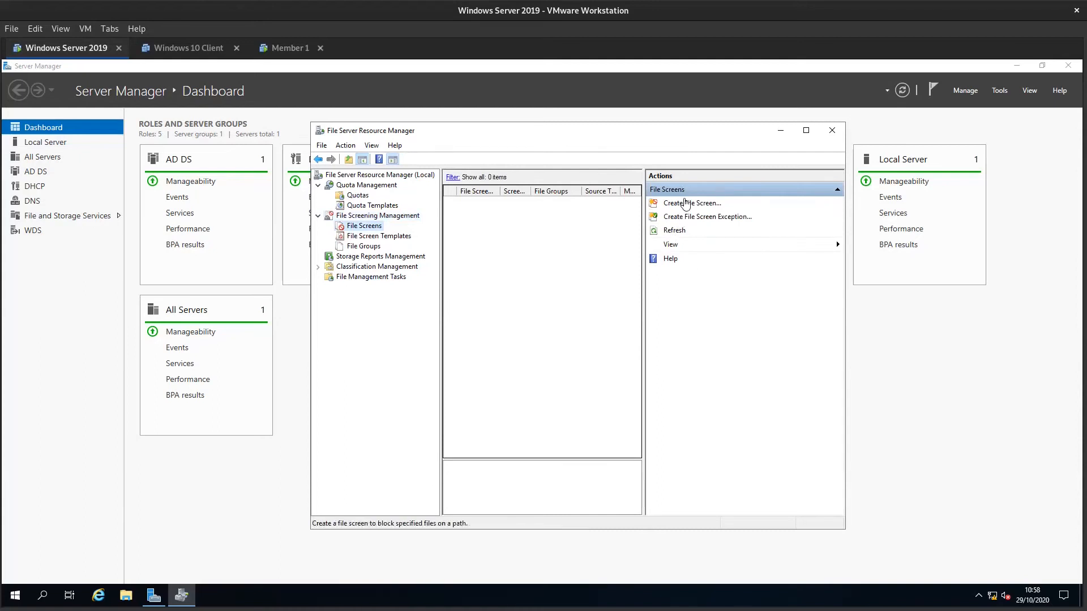
pyautogui.click(354, 256)
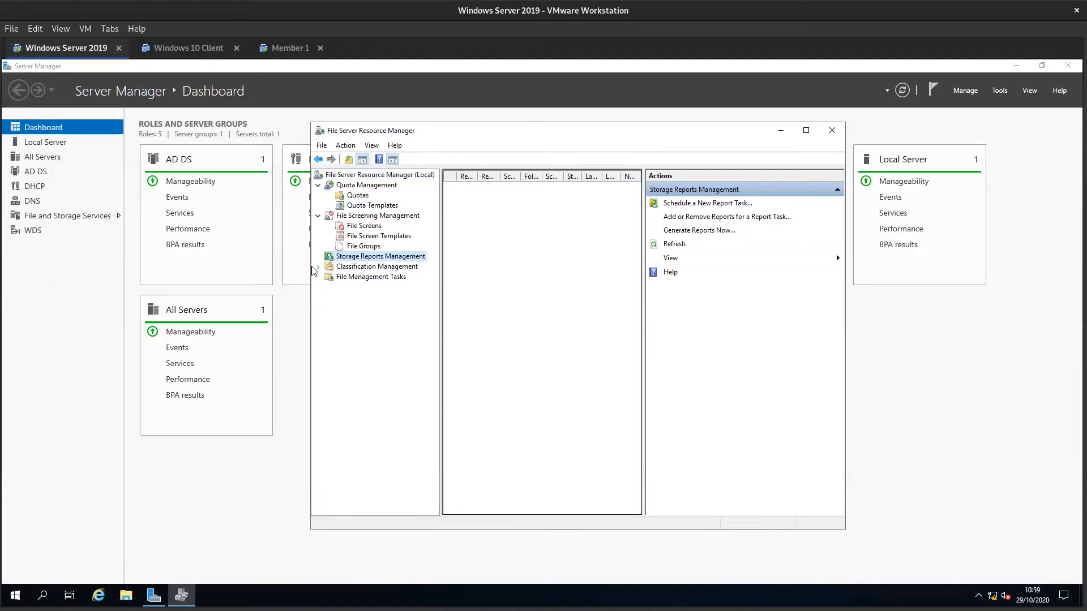
pyautogui.click(317, 267)
pyautogui.click(375, 277)
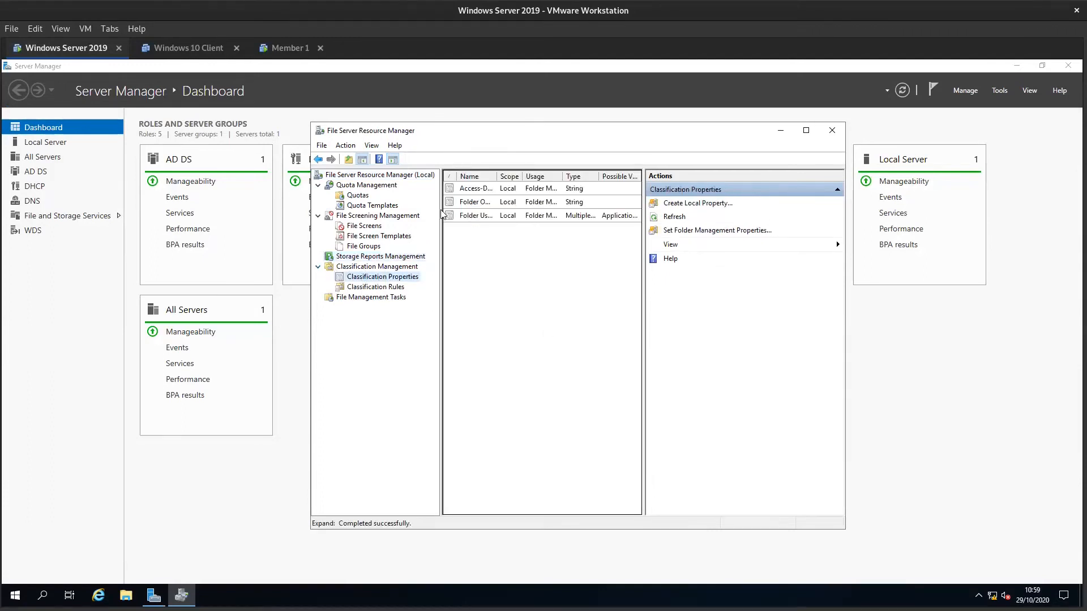
# - Widen the File Server Resource Manager window and its console tree, and show the Quota Templates list
pyautogui.moveTo(302, 237); pyautogui.dragTo(189, 241)
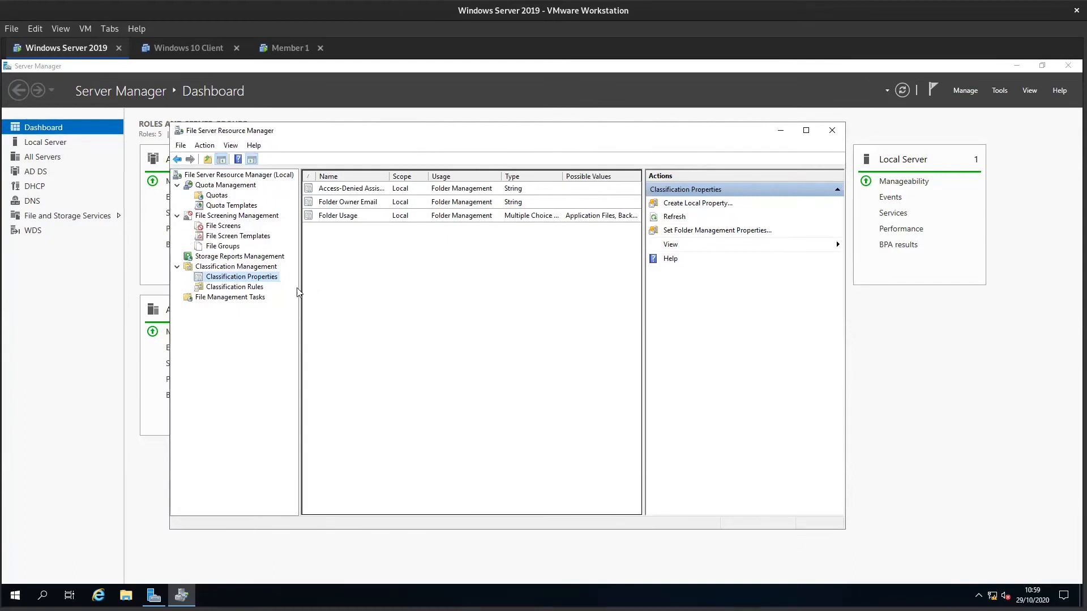
pyautogui.moveTo(300, 288); pyautogui.dragTo(326, 287)
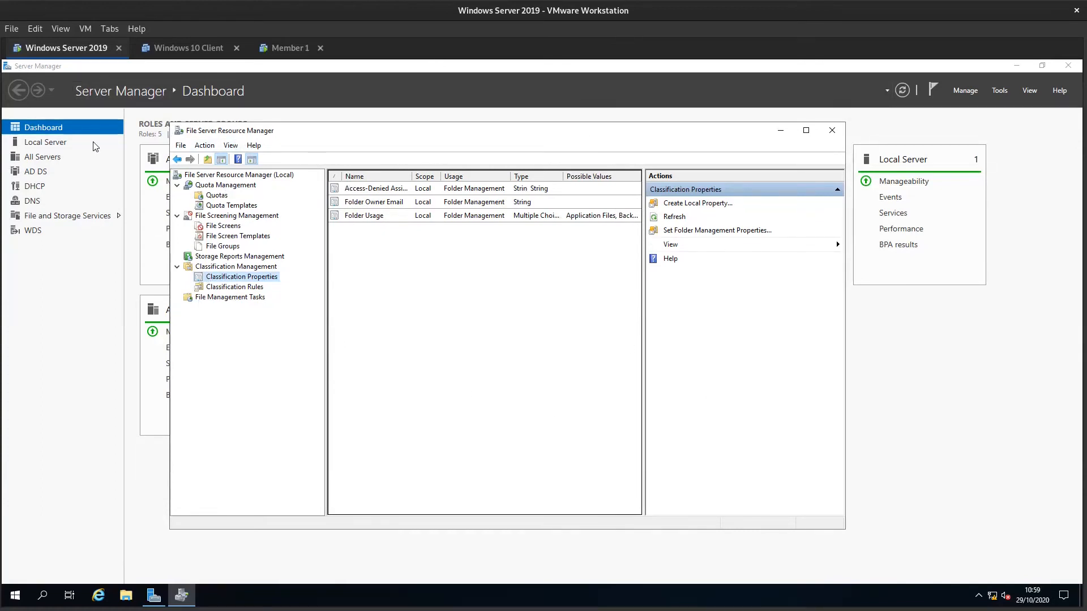
pyautogui.click(231, 205)
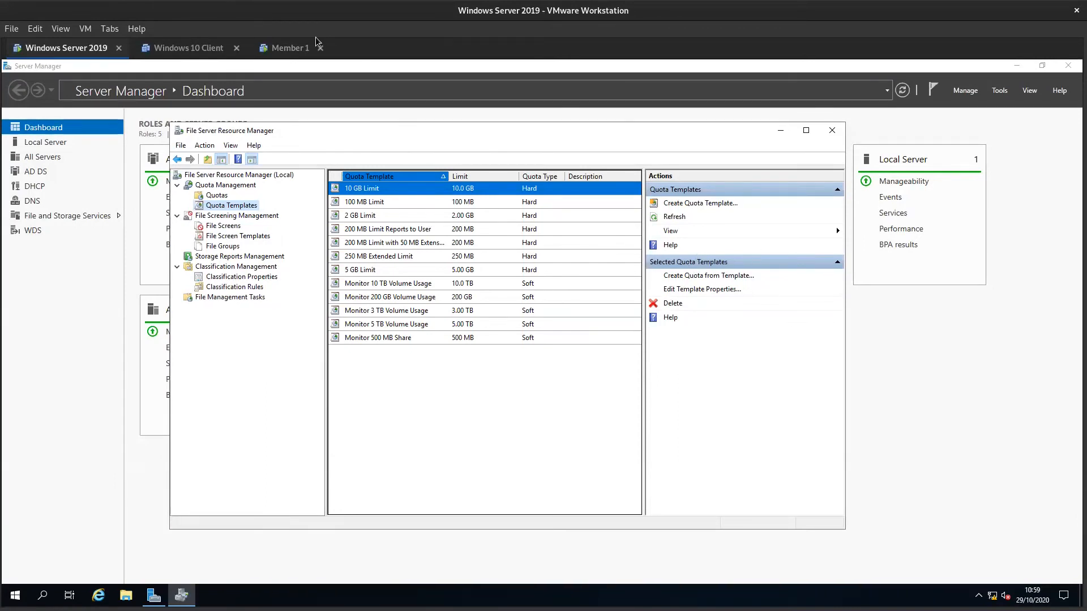
# - Switch to the Member 1 virtual machine and continue Windows Setup with English (United Kingdom) time and currency format and United Kingdom keyboard
pyautogui.click(289, 49)
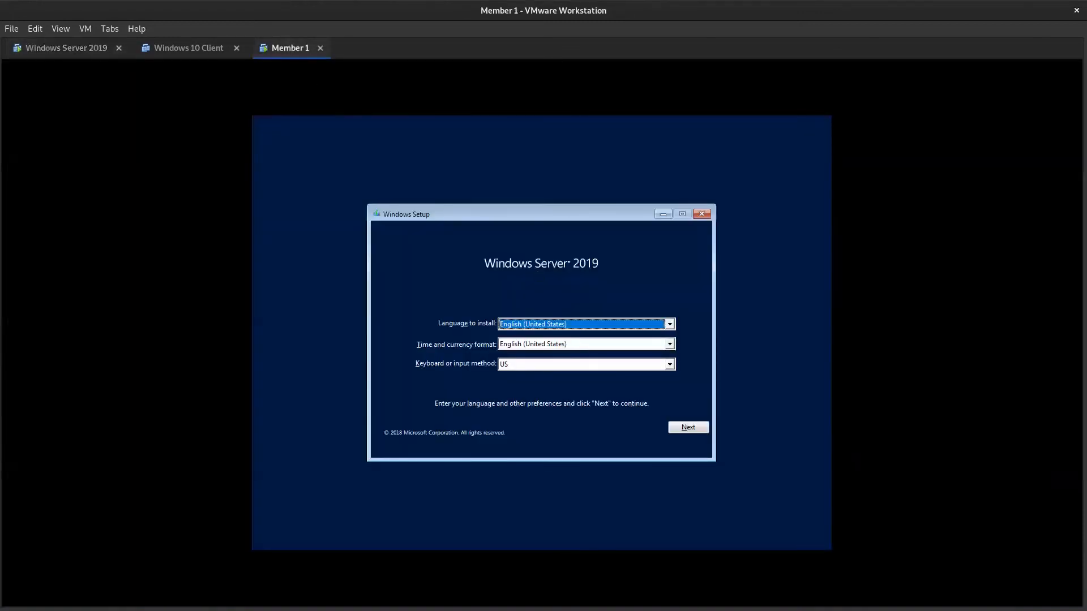
pyautogui.click(582, 345)
pyautogui.scroll(1, 571, 372)
pyautogui.click(556, 375)
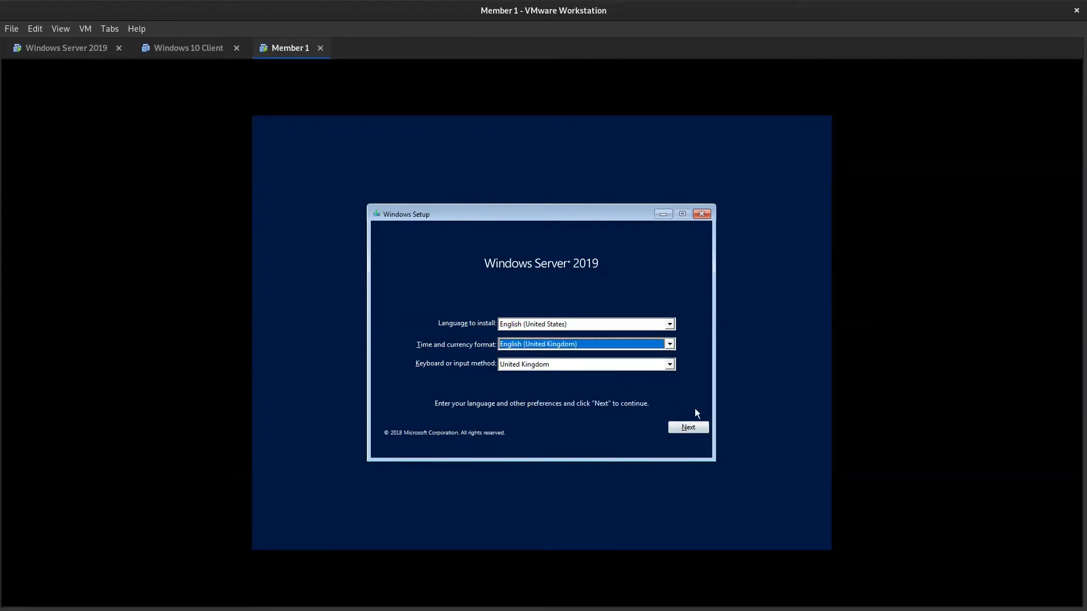
pyautogui.click(693, 423)
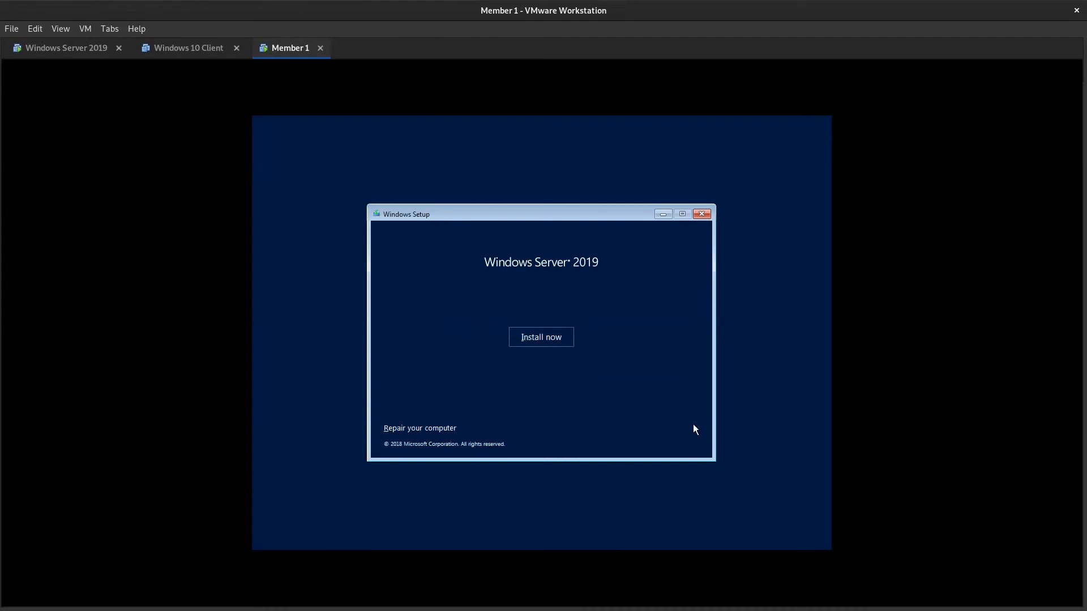
# - Start the installation without a product key and choose Windows Server 2019 Standard without Desktop Experience
pyautogui.click(541, 337)
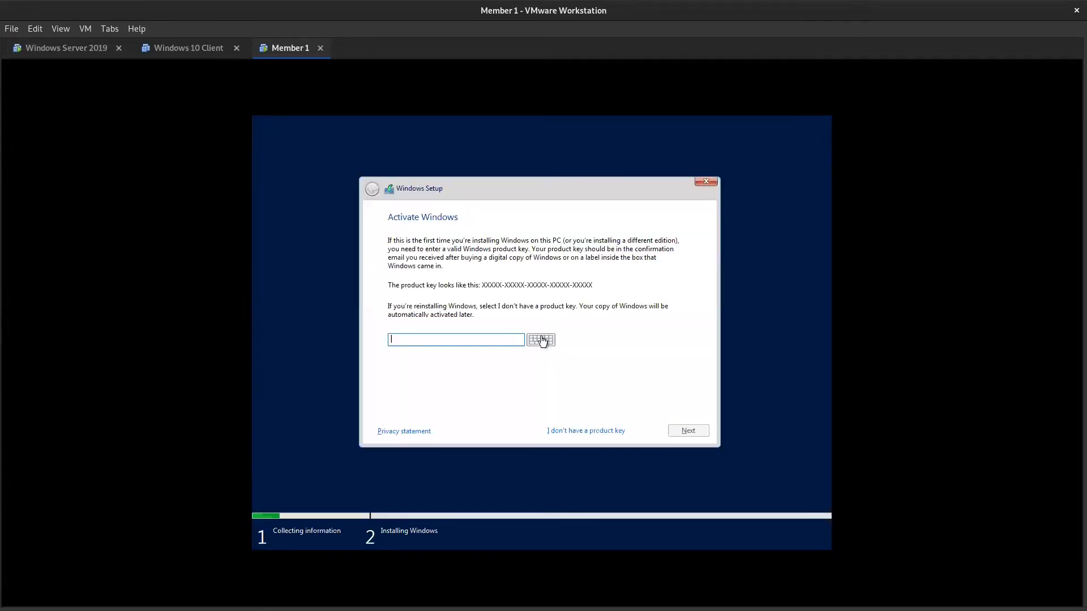
pyautogui.click(594, 432)
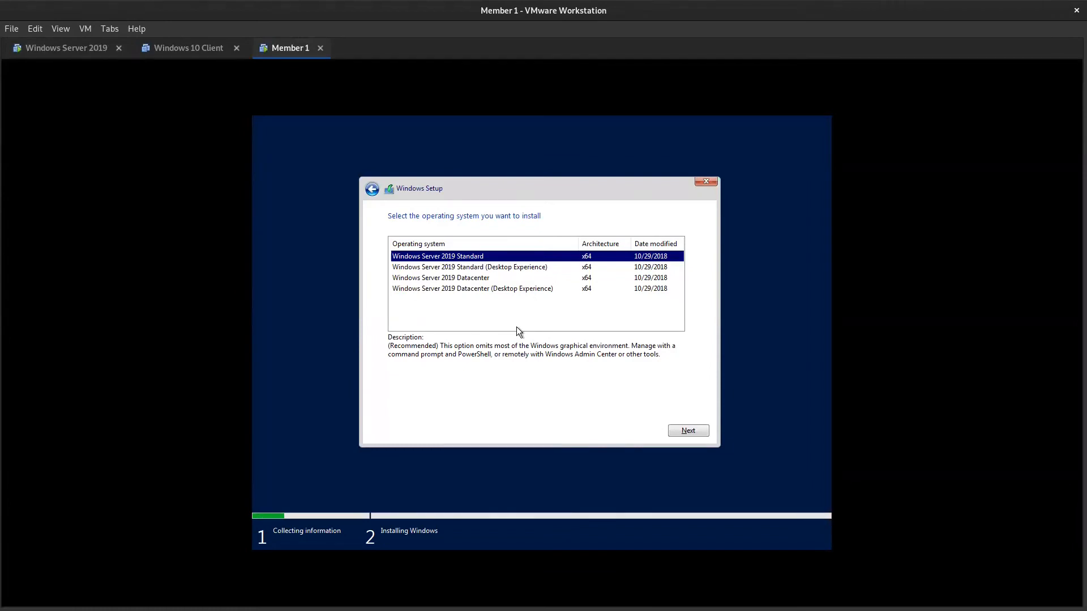
pyautogui.click(480, 267)
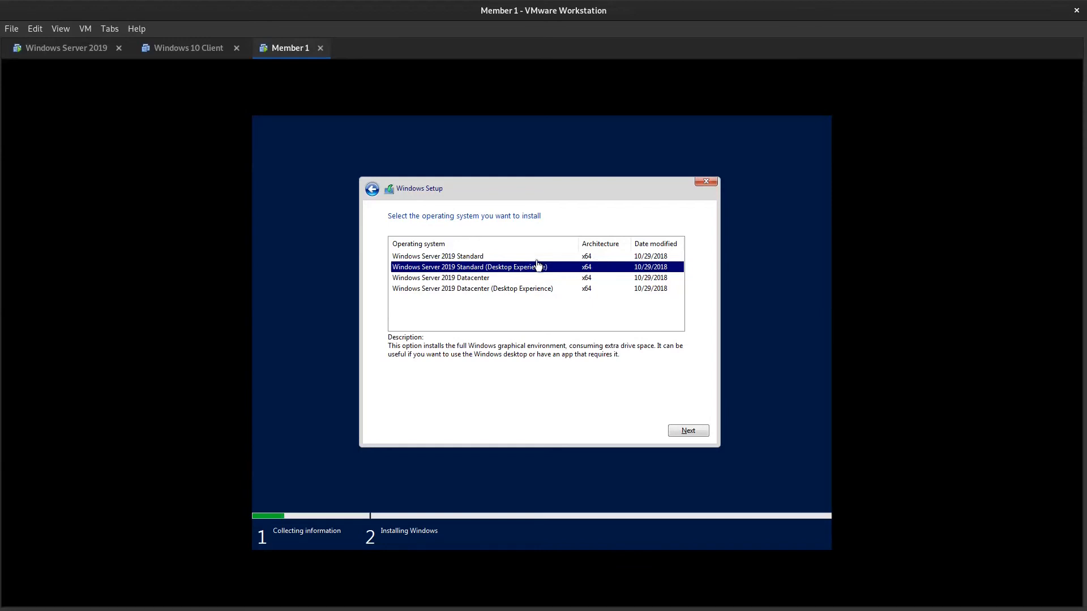
pyautogui.click(454, 257)
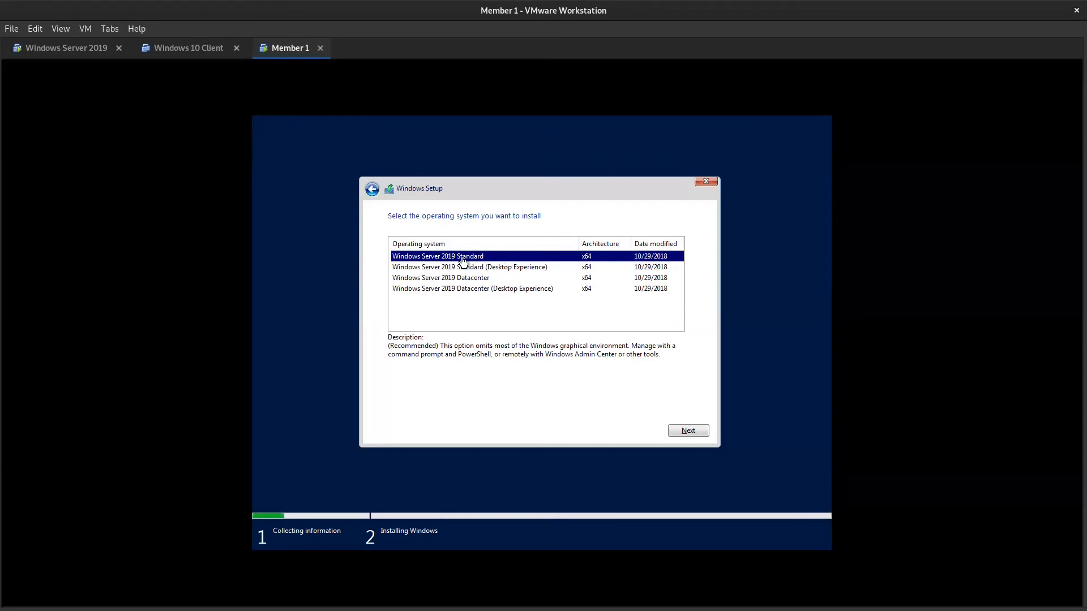
pyautogui.click(687, 432)
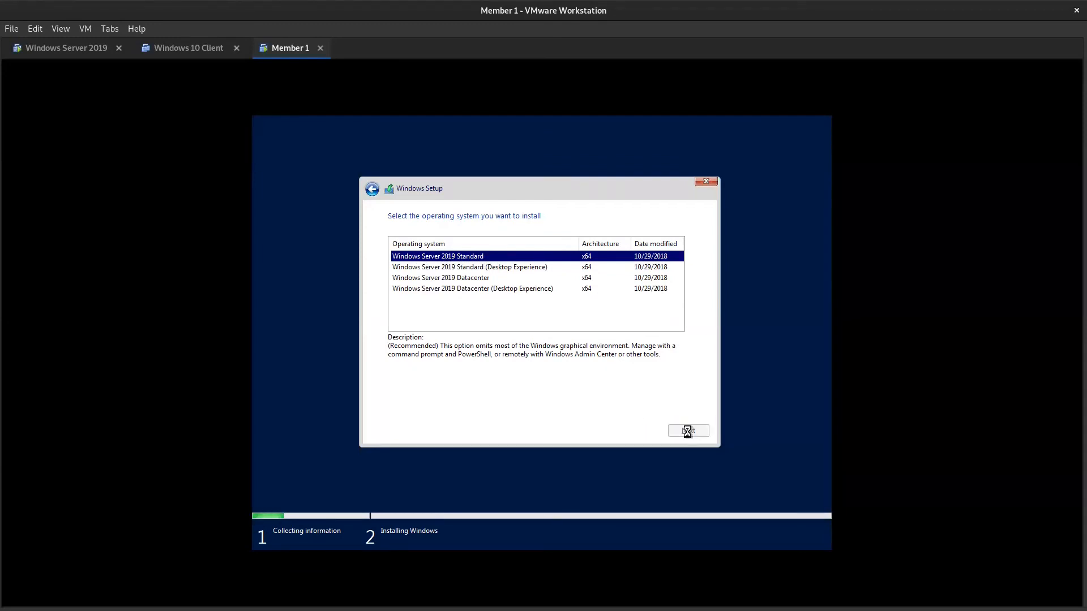
# - Accept the license terms and run a custom installation onto Drive 0 Unallocated Space
pyautogui.click(424, 405)
pyautogui.click(687, 431)
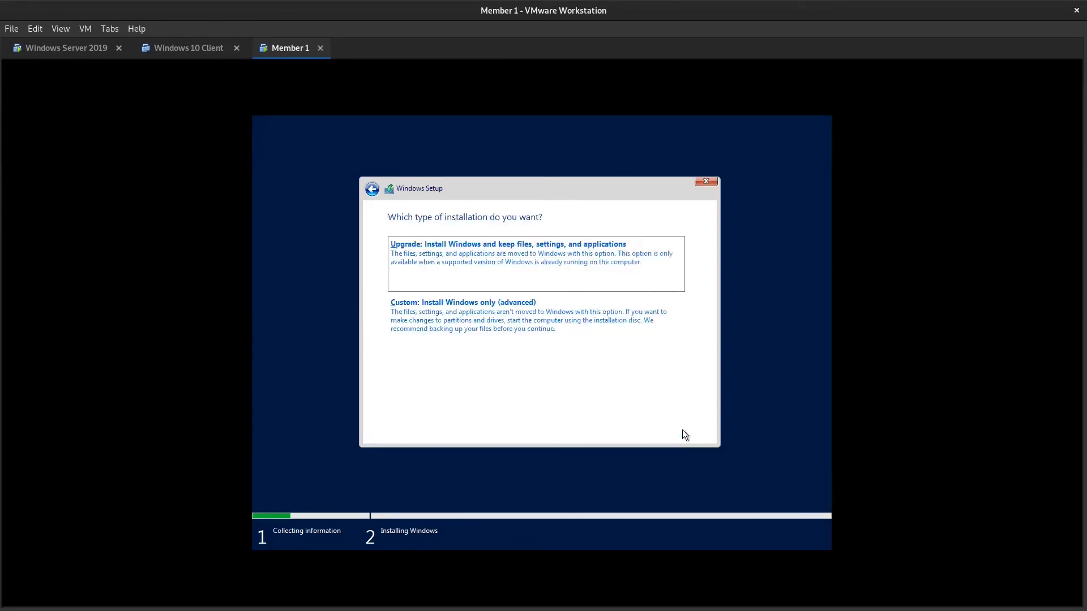
pyautogui.click(498, 317)
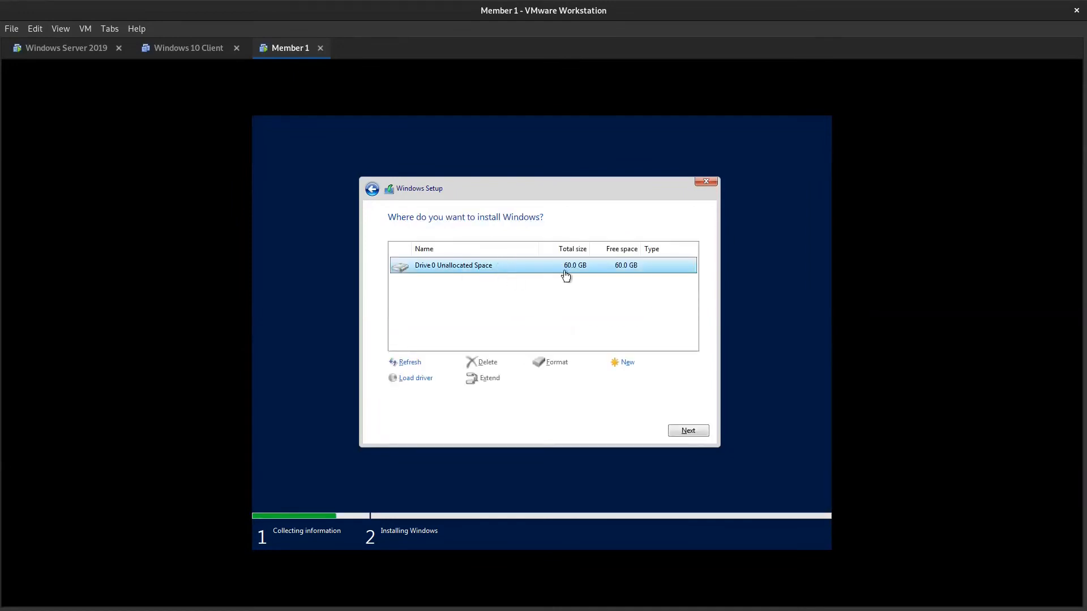
pyautogui.click(687, 431)
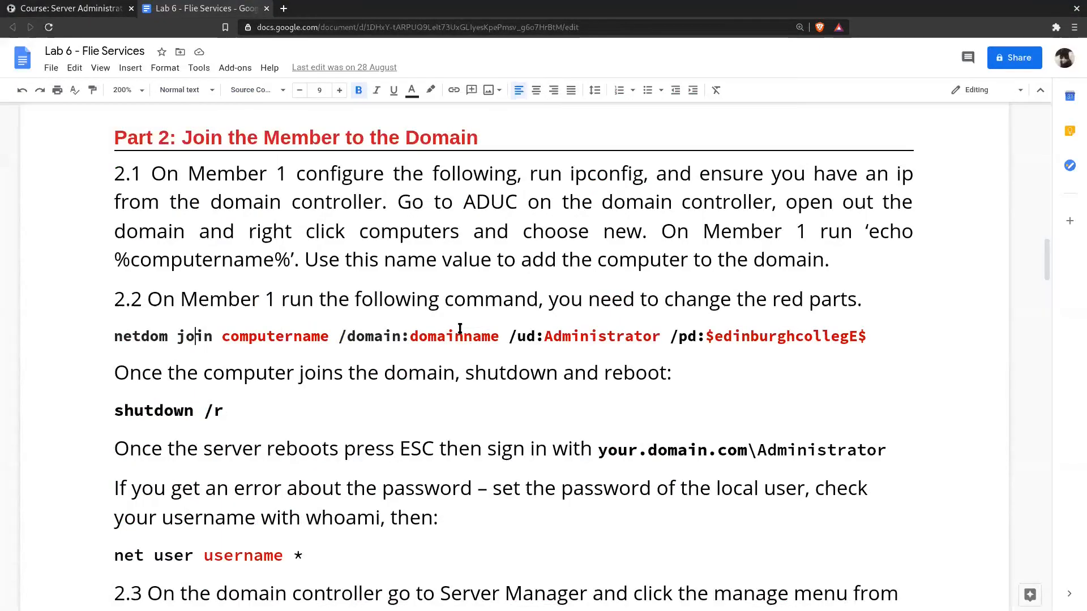
# - Switch to the Lab 6 document in the browser and review instruction 1.2 on installing Standard without the desktop environment
pyautogui.scroll(8, 736, 173)
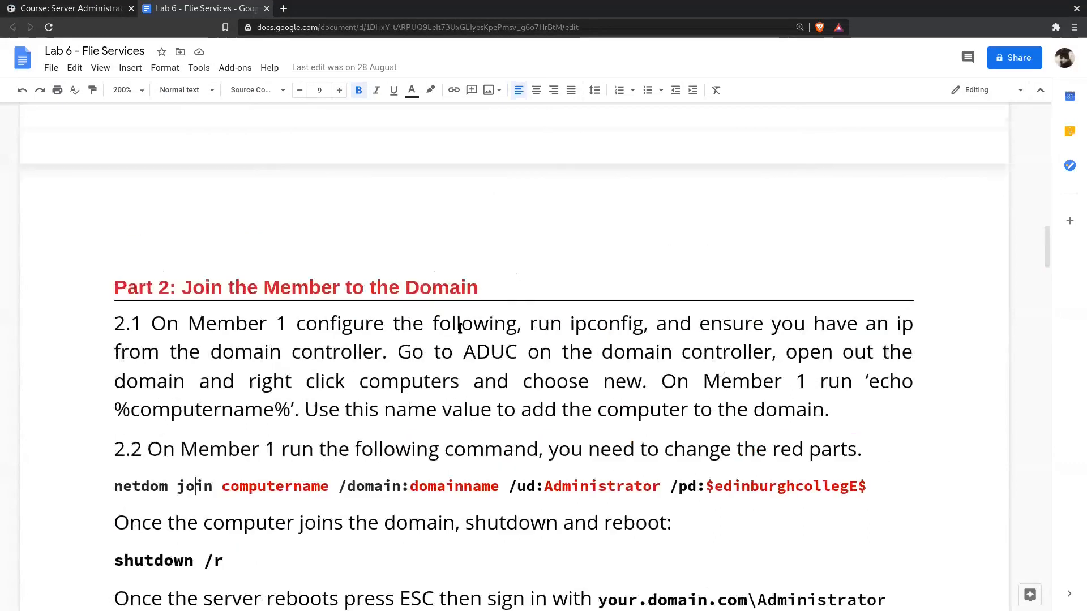
pyautogui.scroll(8, 460, 329)
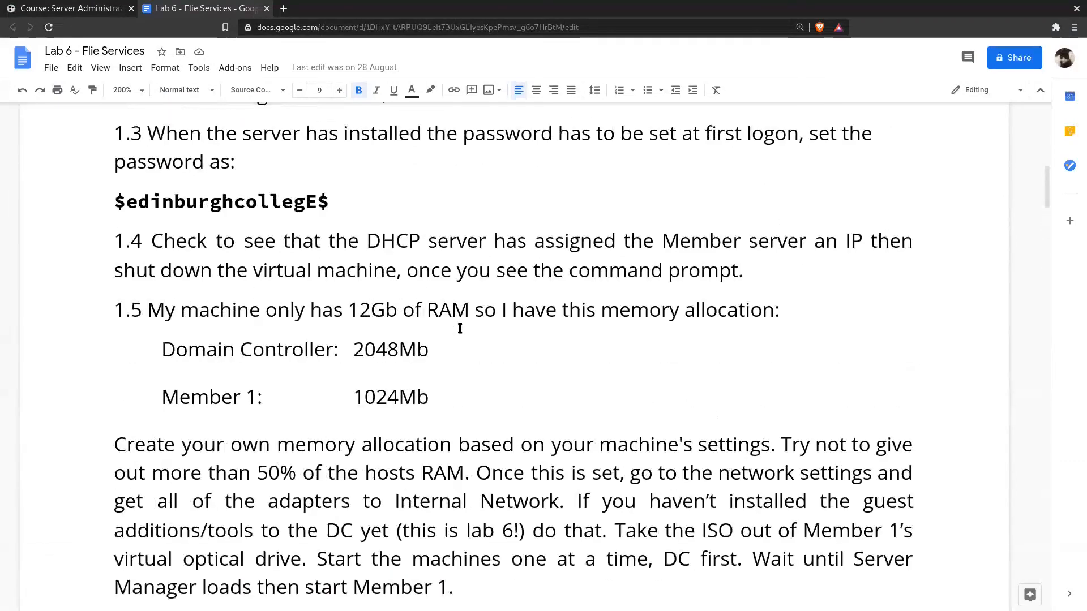
pyautogui.scroll(2, 460, 328)
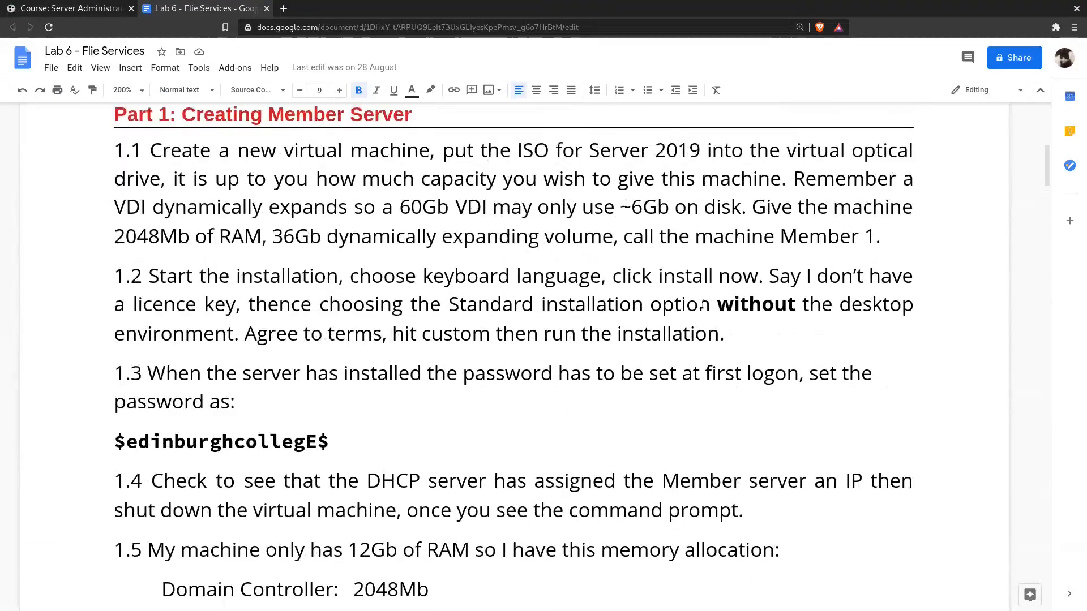
pyautogui.moveTo(663, 305); pyautogui.dragTo(764, 332)
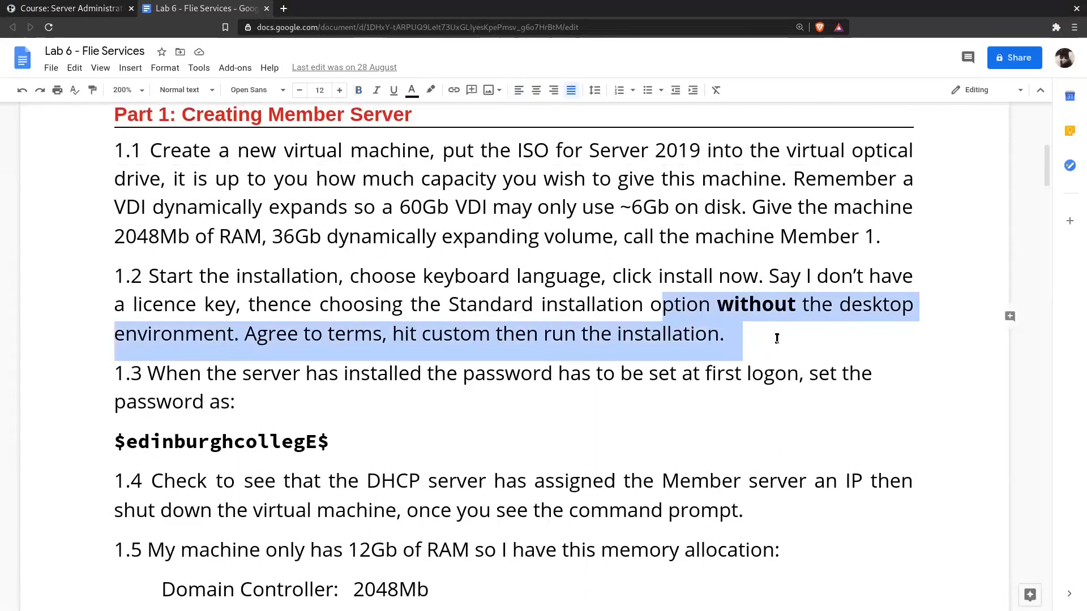
pyautogui.click(776, 338)
pyautogui.moveTo(699, 309); pyautogui.dragTo(731, 335)
pyautogui.click(731, 335)
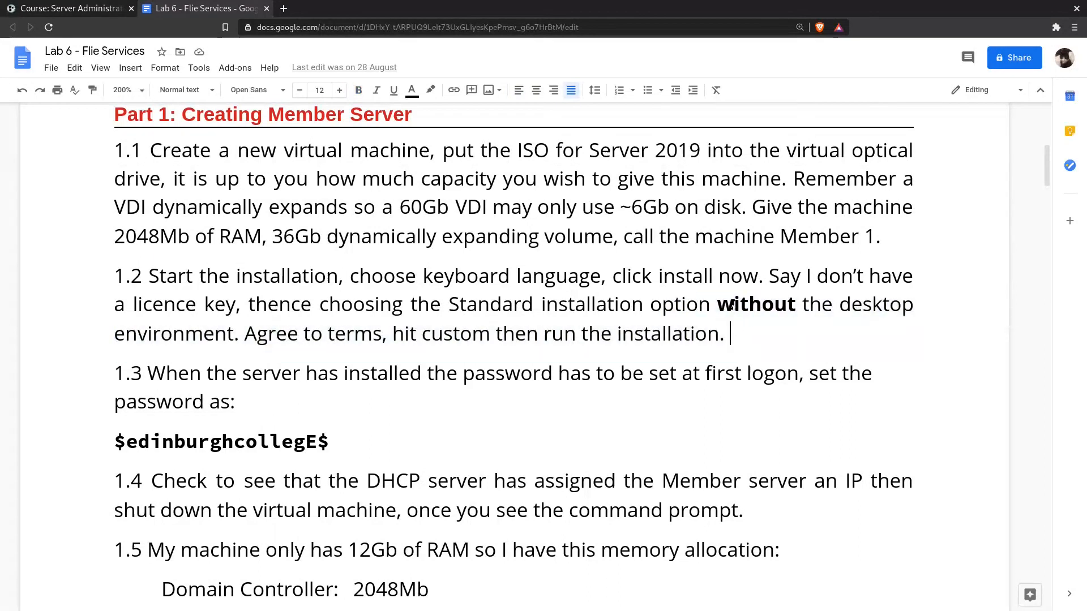
pyautogui.tripleClick(732, 305)
pyautogui.click(292, 325)
# - Review instructions 1.3 to 1.5 on the first logon password, the DHCP address check and the memory allocation
pyautogui.scroll(-3, 355, 347)
pyautogui.scroll(-1, 355, 347)
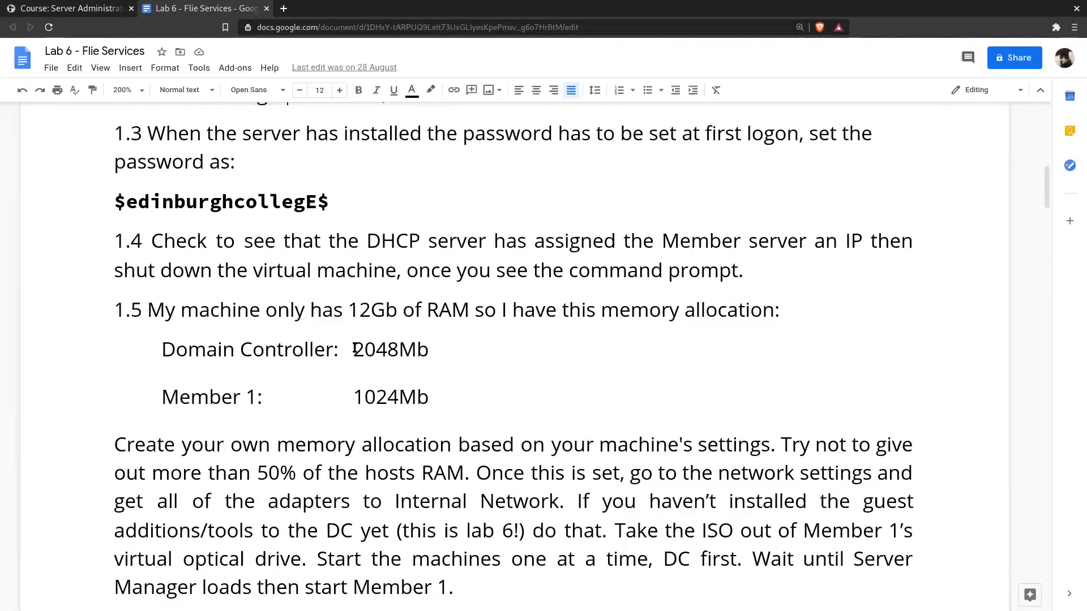
pyautogui.scroll(-1, 162, 219)
pyautogui.moveTo(162, 219); pyautogui.dragTo(444, 347)
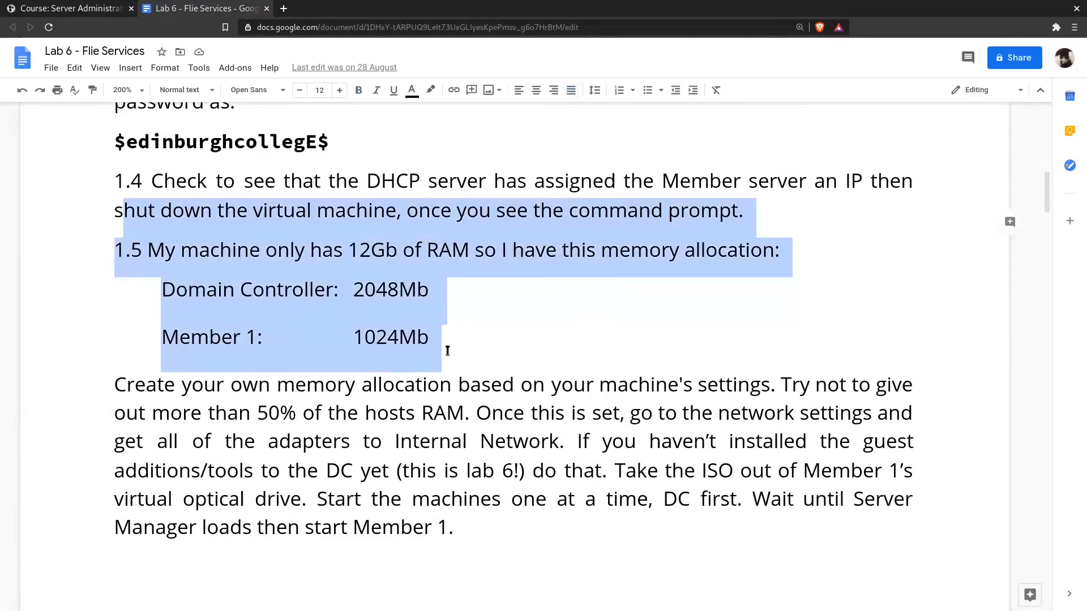
pyautogui.click(444, 347)
pyautogui.click(115, 181)
pyautogui.keyDown('shift'); pyautogui.click(534, 352); pyautogui.keyUp('shift')
pyautogui.click(535, 354)
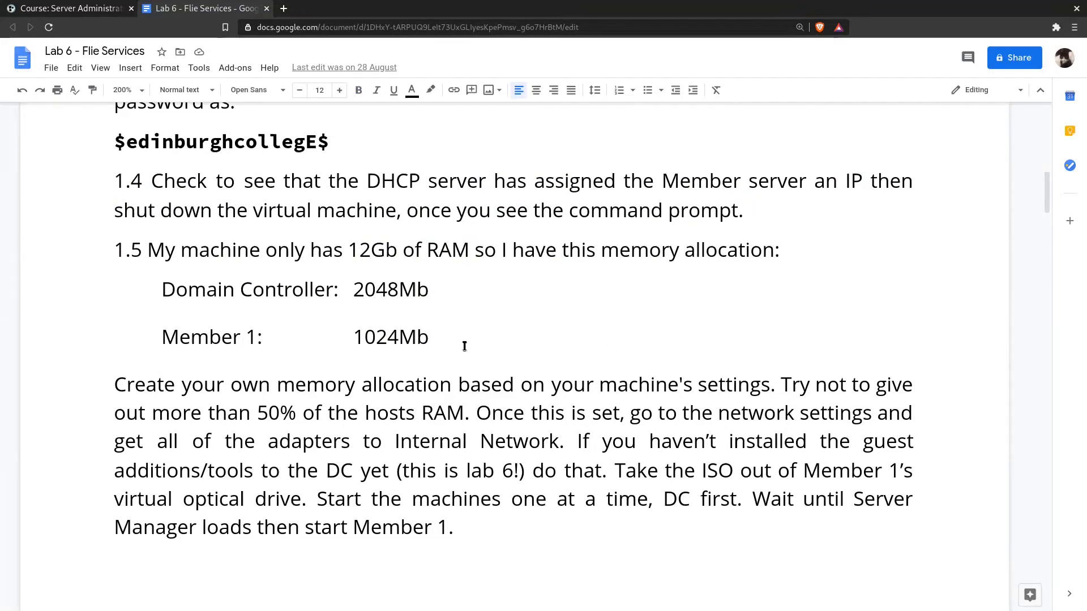
# - Read Part 2 on joining the member to the domain, highlighting the netdom join and shutdown /r commands
pyautogui.scroll(-10, 464, 346)
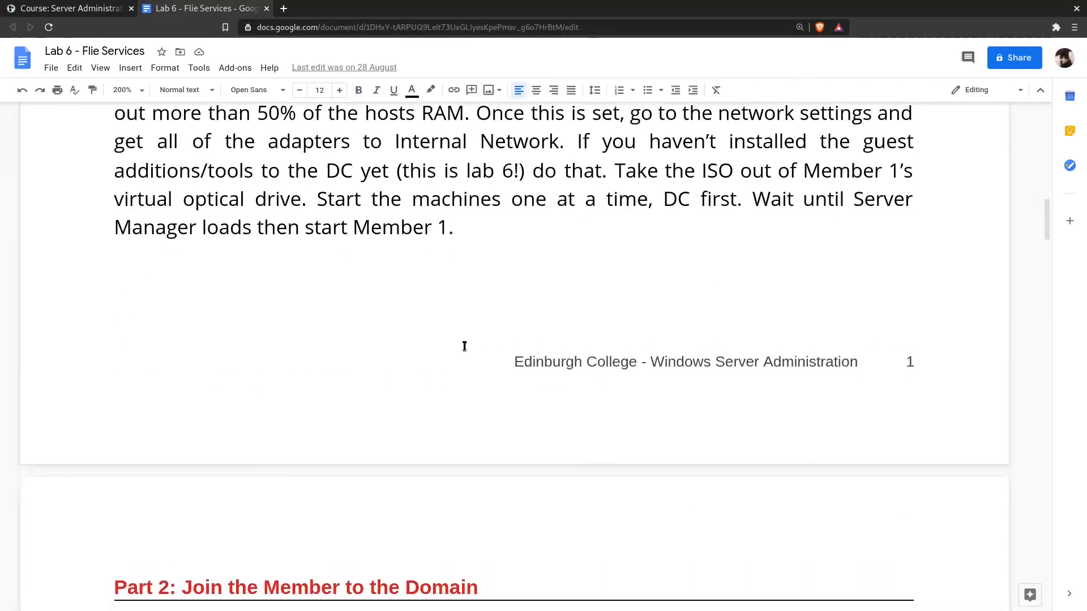
pyautogui.scroll(-4, 464, 347)
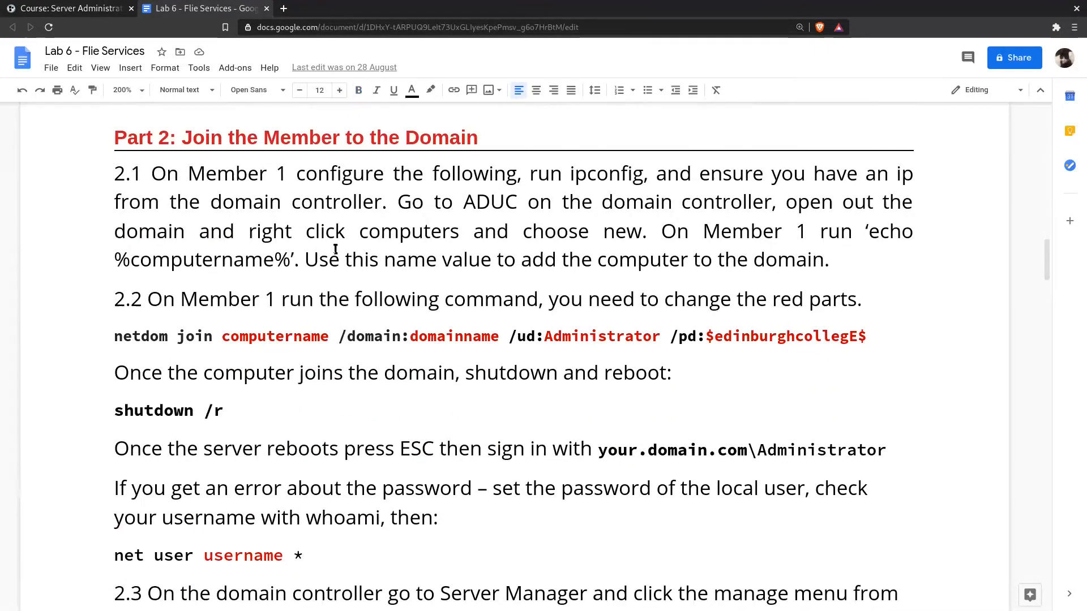
pyautogui.tripleClick(349, 340)
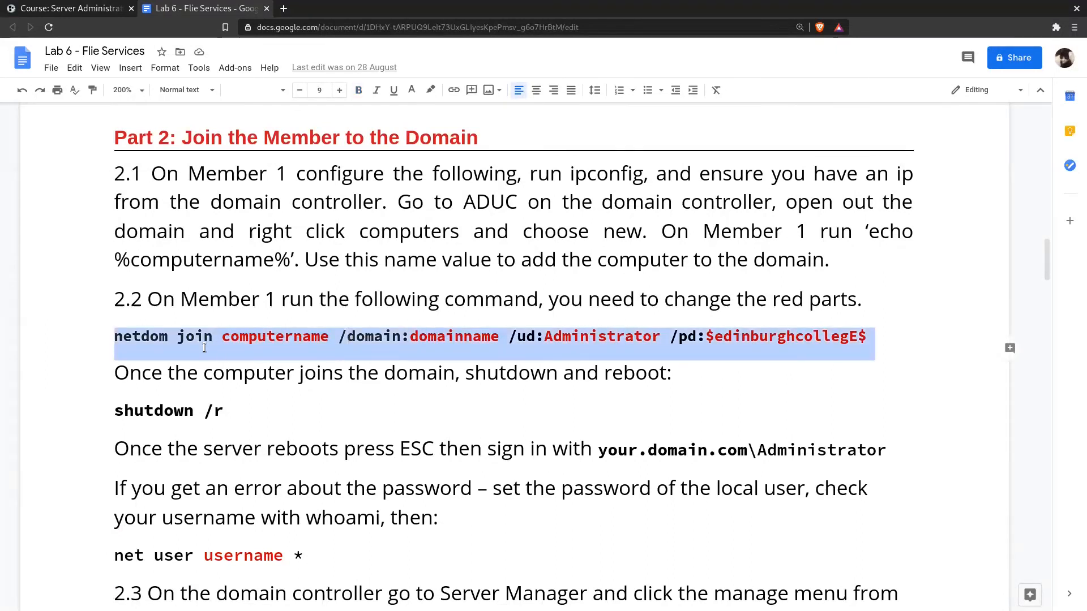
pyautogui.click(541, 345)
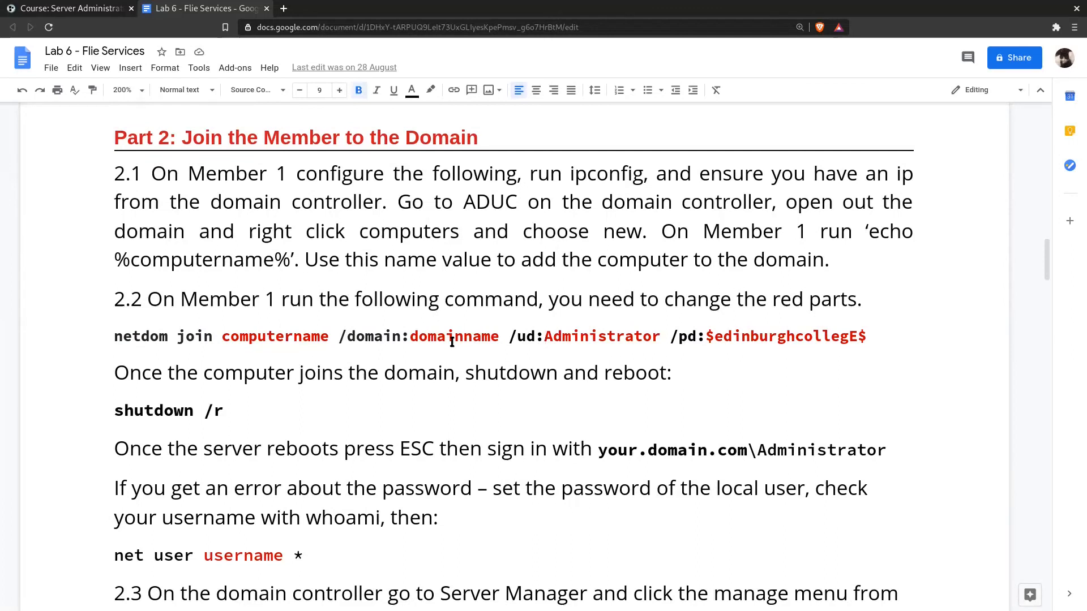
pyautogui.tripleClick(174, 409)
pyautogui.scroll(-4, 403, 381)
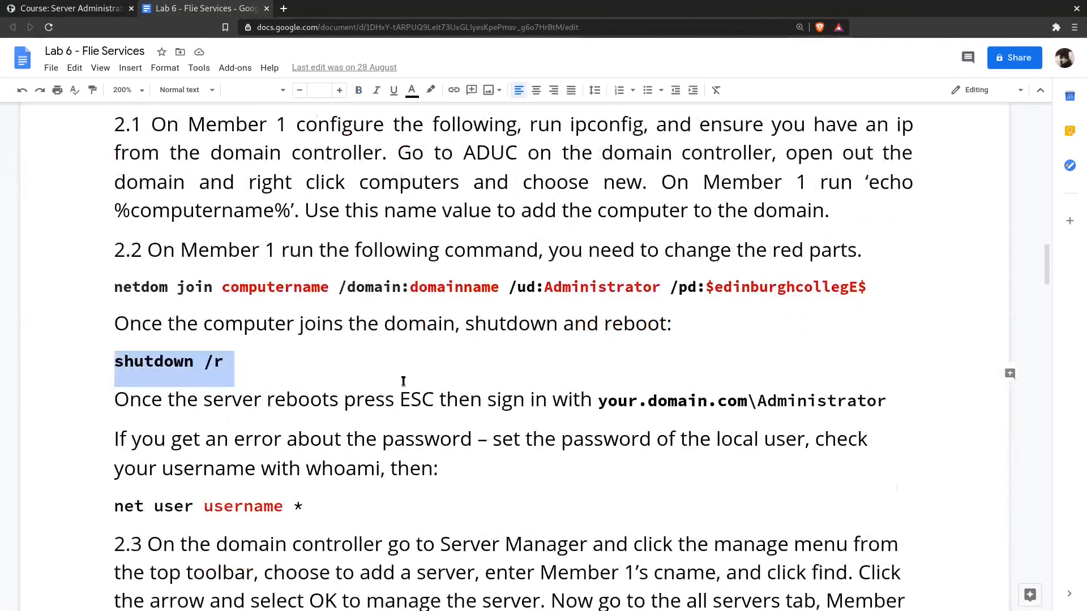
pyautogui.scroll(-6, 624, 324)
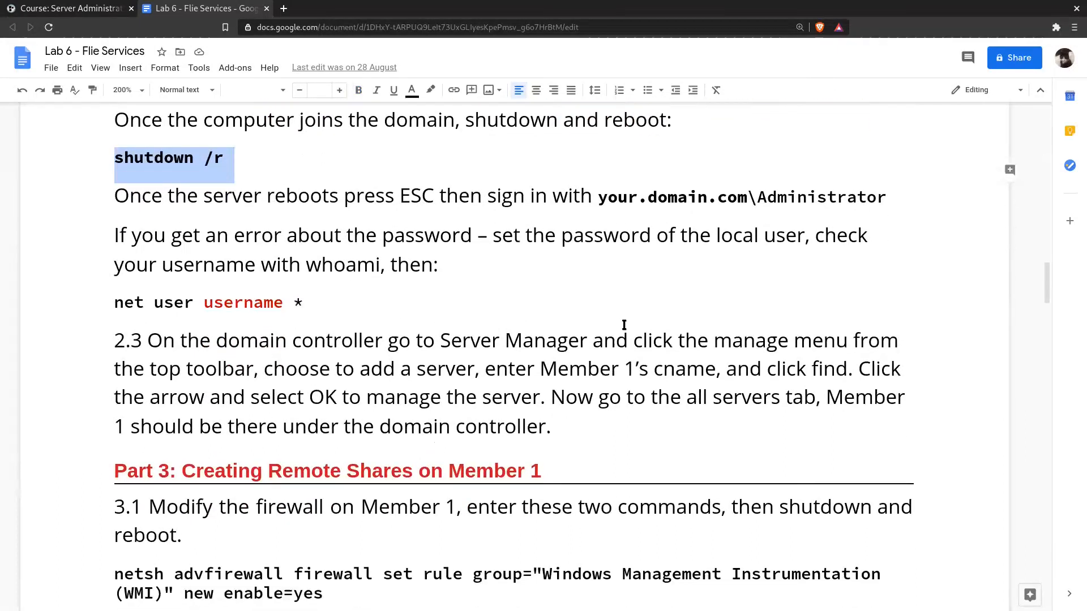
# - Read instruction 3.1 on modifying Member 1's firewall, highlighting the two netsh advfirewall commands
pyautogui.scroll(-1, 624, 324)
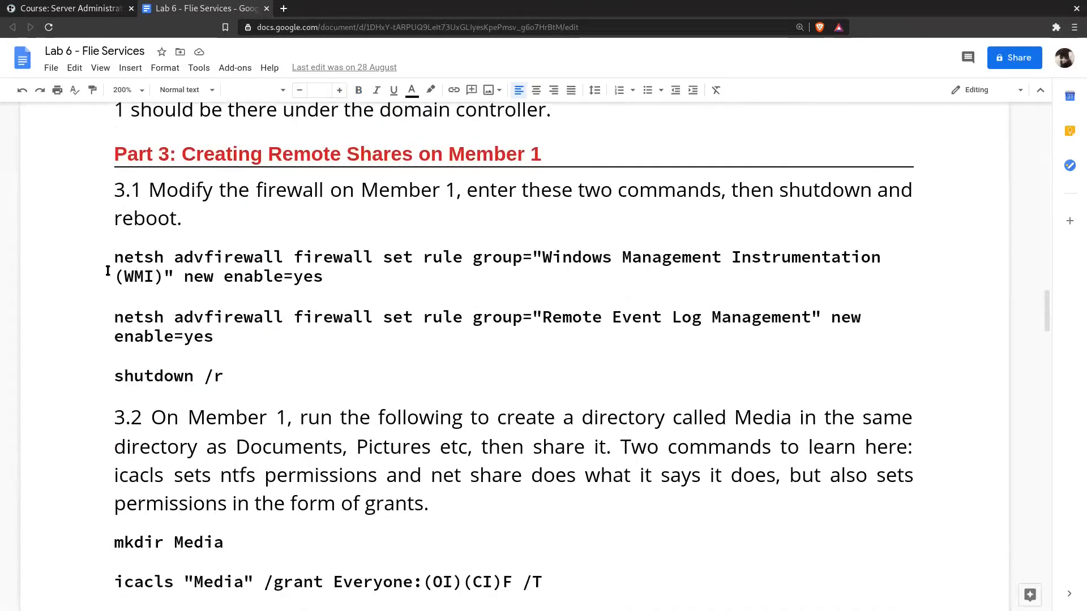
pyautogui.moveTo(111, 257); pyautogui.dragTo(360, 287)
pyautogui.moveTo(117, 317); pyautogui.dragTo(244, 339)
pyautogui.click(243, 340)
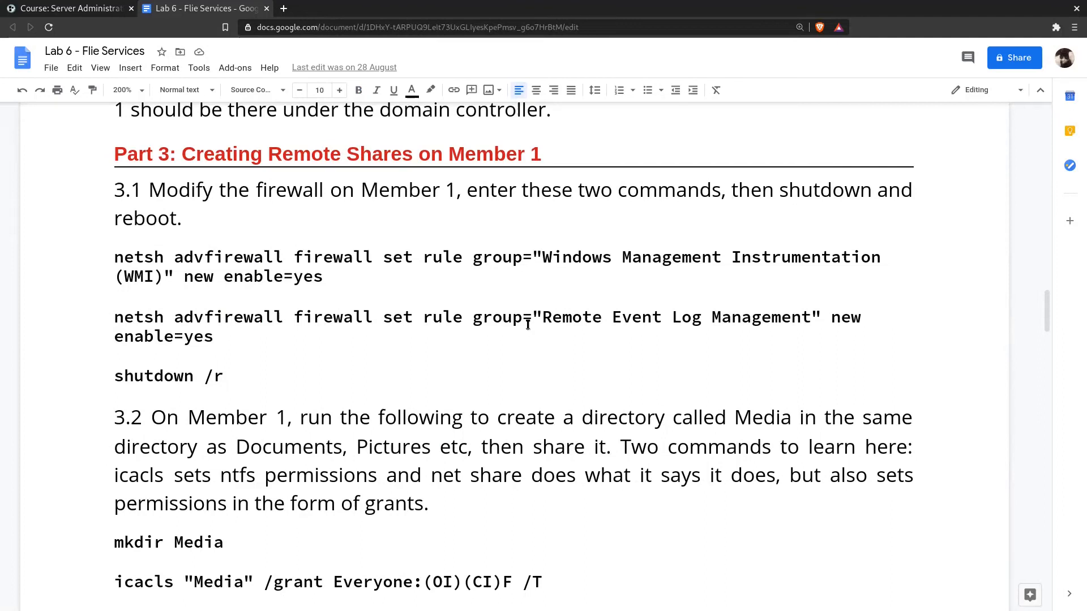
# - Read instruction 3.2 on creating and sharing the Media directory, highlighting the mkdir, icacls and net share commands
pyautogui.scroll(-5, 528, 324)
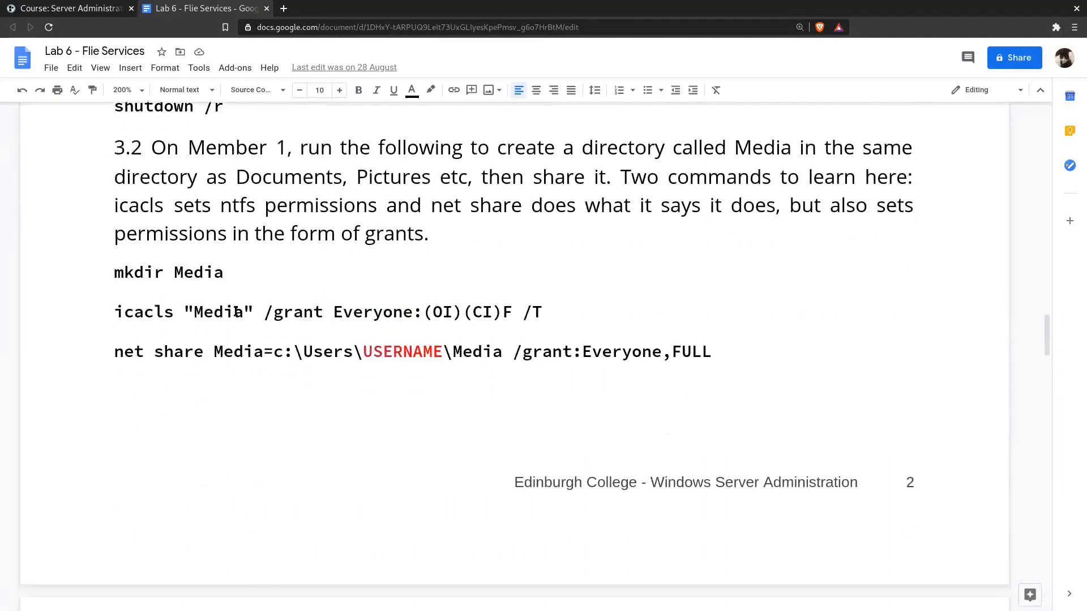
pyautogui.tripleClick(160, 272)
pyautogui.click(213, 272)
pyautogui.moveTo(114, 312); pyautogui.dragTo(382, 312)
pyautogui.moveTo(473, 312); pyautogui.dragTo(543, 312)
pyautogui.click(544, 312)
pyautogui.moveTo(253, 312); pyautogui.dragTo(555, 307)
pyautogui.click(551, 312)
pyautogui.moveTo(386, 313); pyautogui.dragTo(544, 315)
pyautogui.click(545, 316)
pyautogui.tripleClick(136, 315)
pyautogui.tripleClick(136, 314)
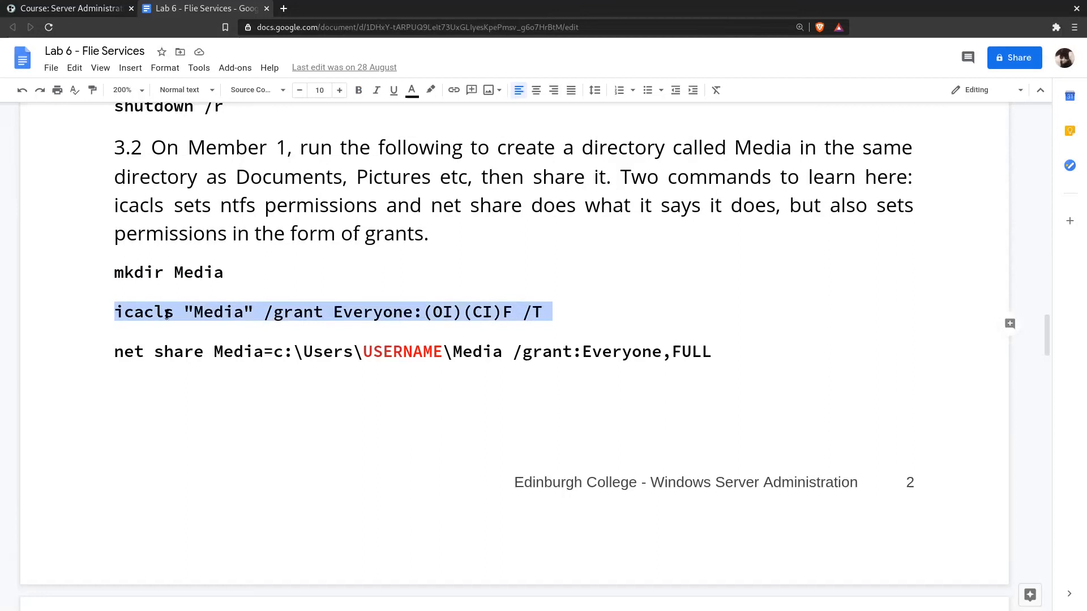
pyautogui.tripleClick(131, 353)
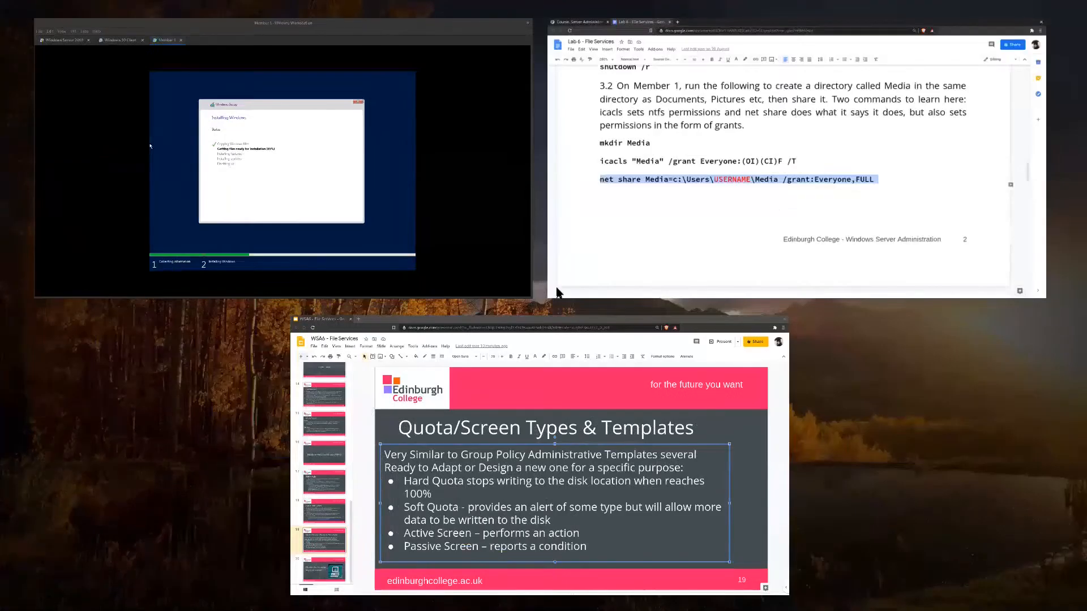
# - Switch to the Windows Server 2019 machine in VMware Workstation and open the properties of the Downloads folder in File Explorer
pyautogui.click(389, 144)
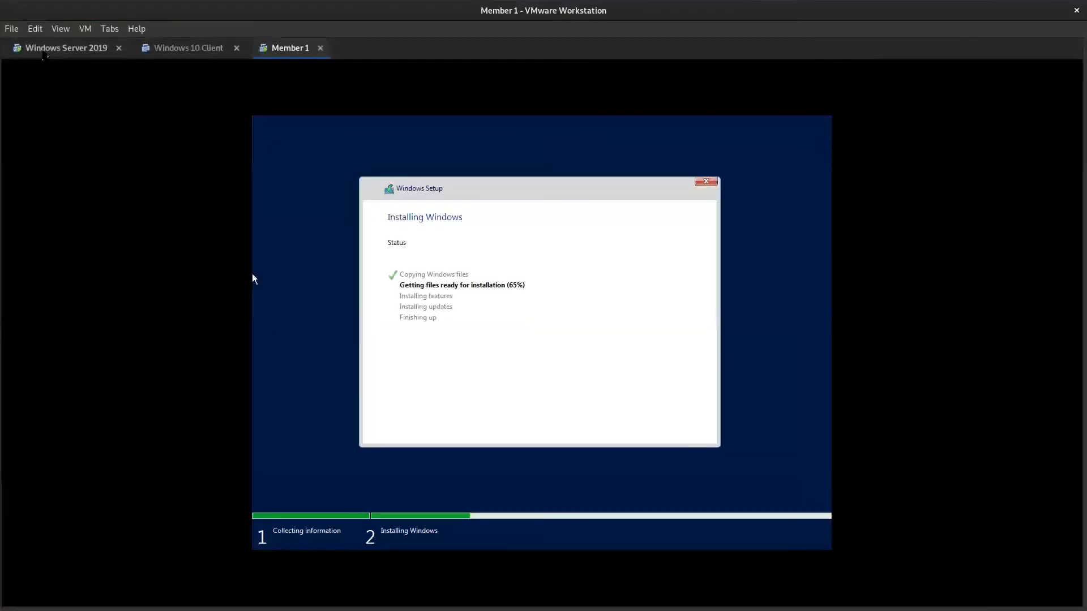
pyautogui.click(44, 55)
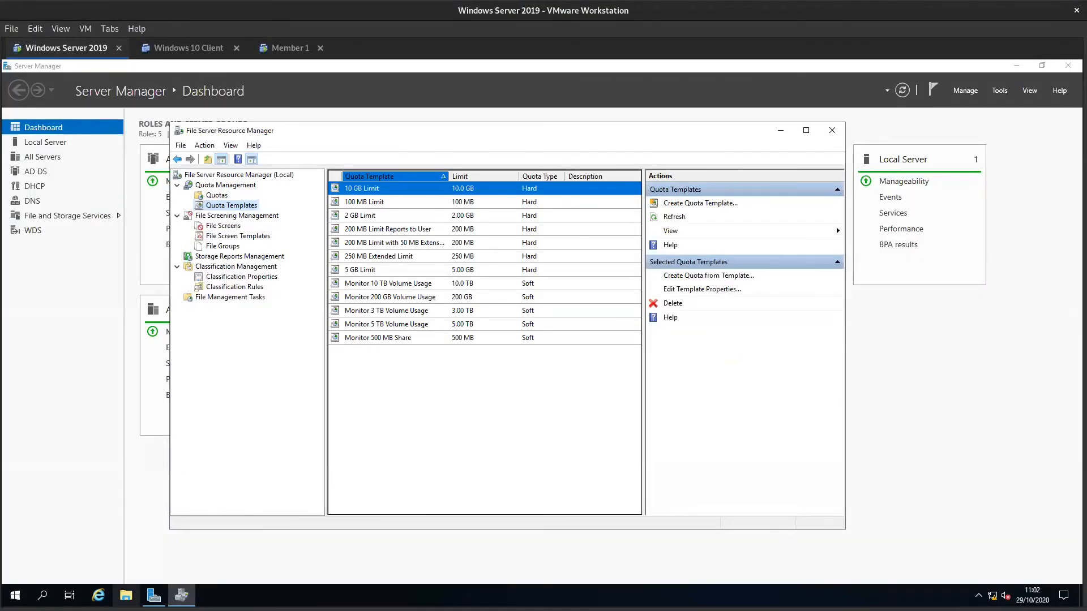
pyautogui.click(126, 595)
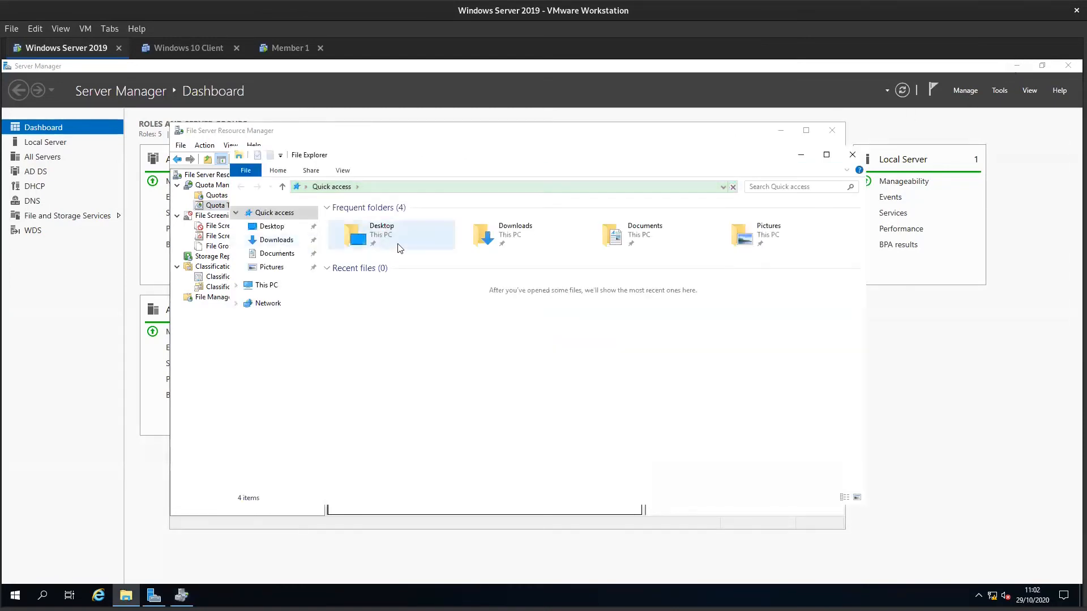
pyautogui.doubleClick(494, 237)
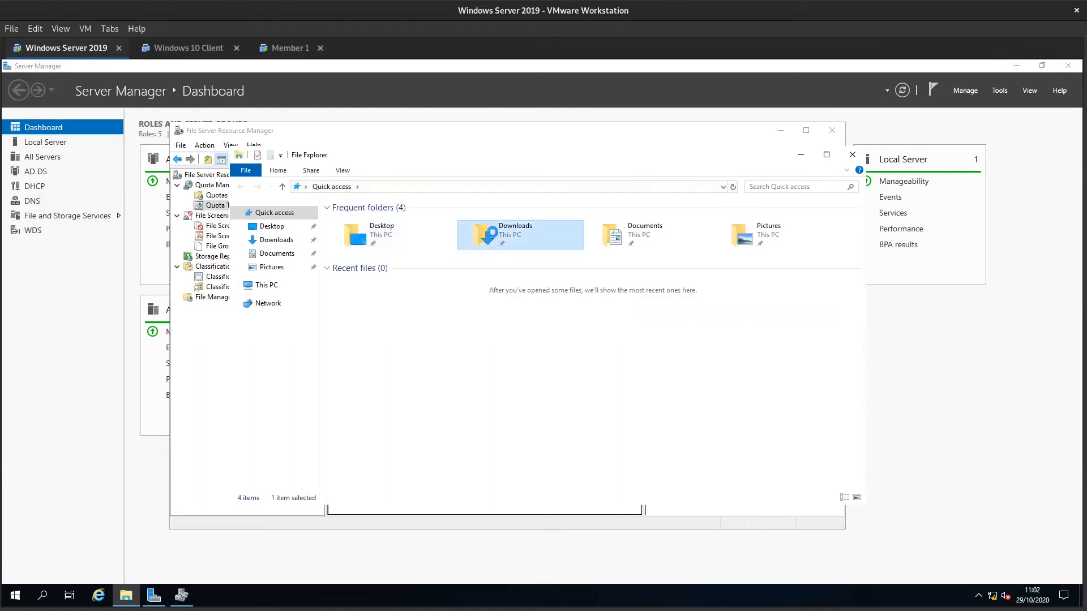
pyautogui.rightClick(492, 232)
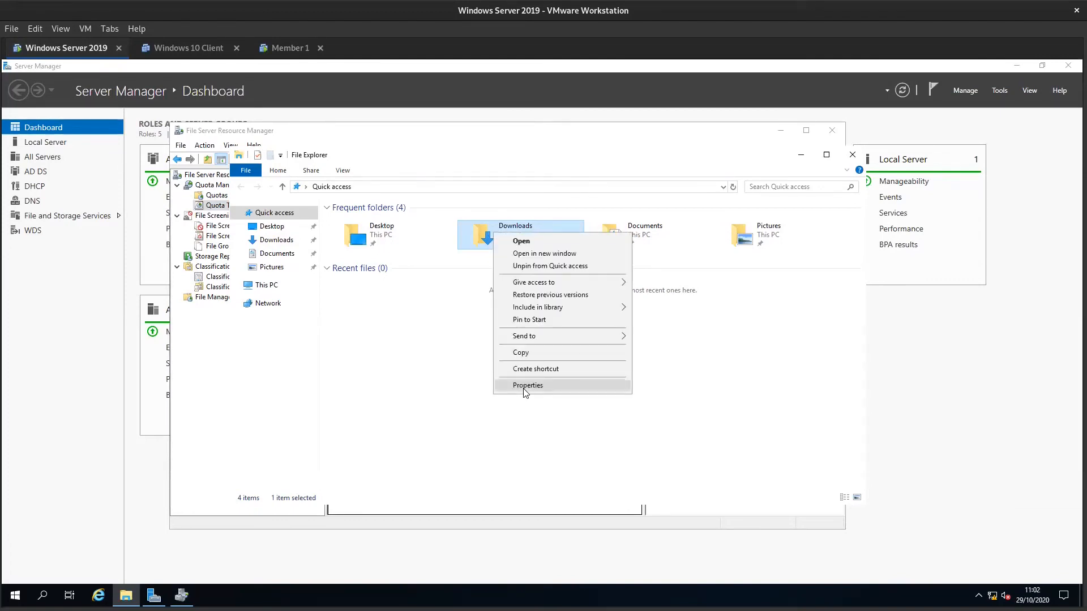
pyautogui.click(524, 390)
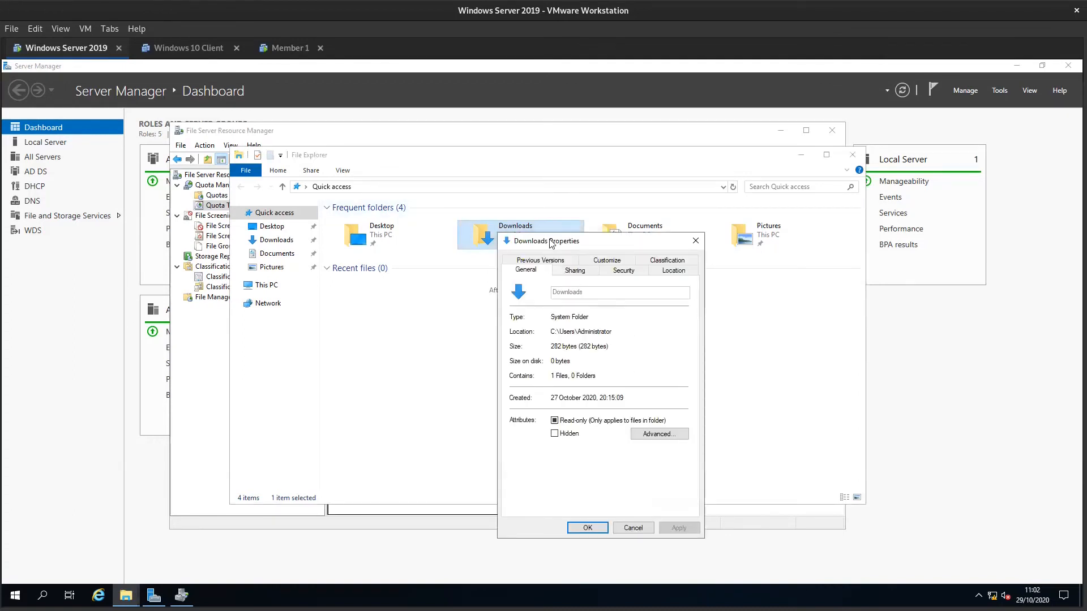
pyautogui.moveTo(549, 241); pyautogui.dragTo(352, 147)
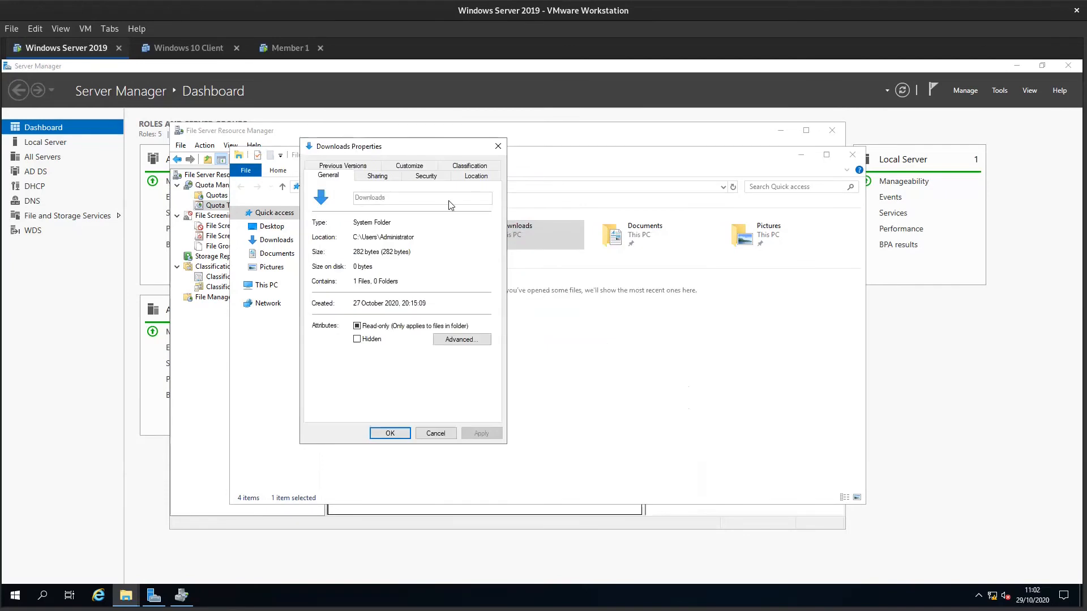
# - Compare the security and sharing settings of the Downloads folder
pyautogui.click(422, 178)
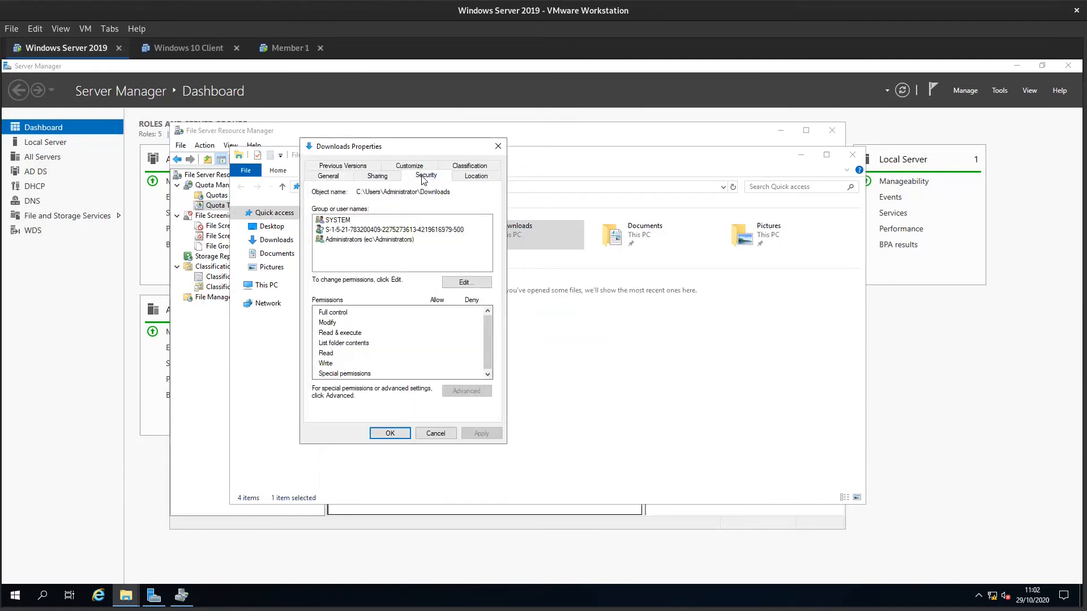
pyautogui.click(390, 180)
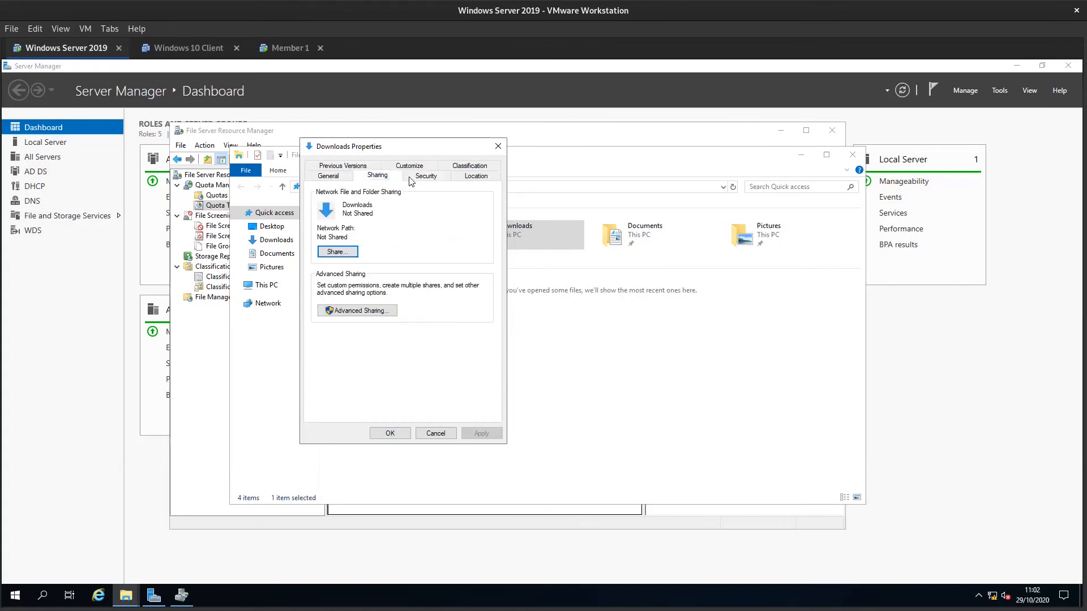
pyautogui.click(413, 180)
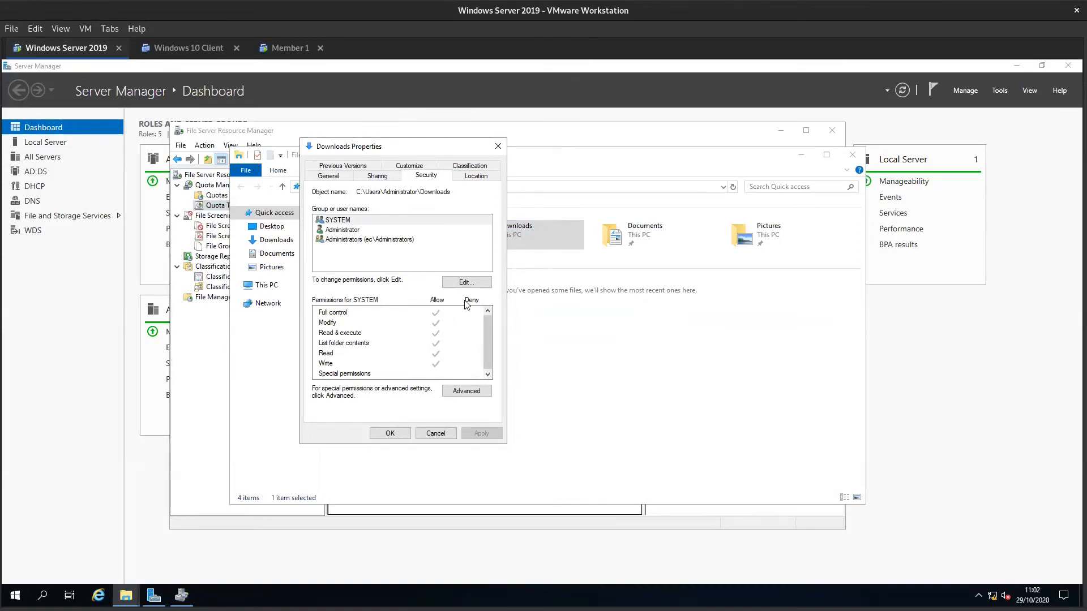
# - Examine the individual NTFS permissions for SYSTEM on the Downloads folder, from Full control to Special permissions
pyautogui.click(346, 315)
pyautogui.click(331, 324)
pyautogui.click(334, 343)
pyautogui.click(333, 335)
pyautogui.click(334, 343)
pyautogui.click(326, 354)
pyautogui.click(335, 374)
pyautogui.click(335, 344)
pyautogui.click(335, 313)
pyautogui.click(321, 325)
pyautogui.click(337, 333)
# - Return to the Member 1 virtual machine and accept the first-logon password change for the Administrator account
pyautogui.click(274, 51)
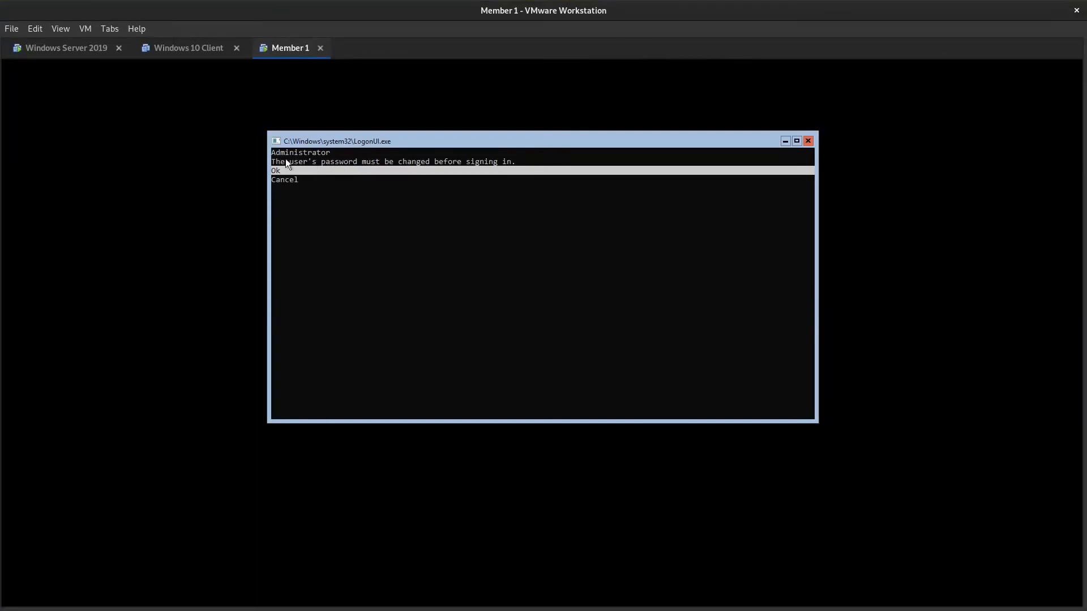
pyautogui.click(307, 168)
pyautogui.press('Down')
pyautogui.press('Up')
pyautogui.press('Down')
pyautogui.press('Up')
pyautogui.press('Down')
pyautogui.press('Up')
pyautogui.press('Return')
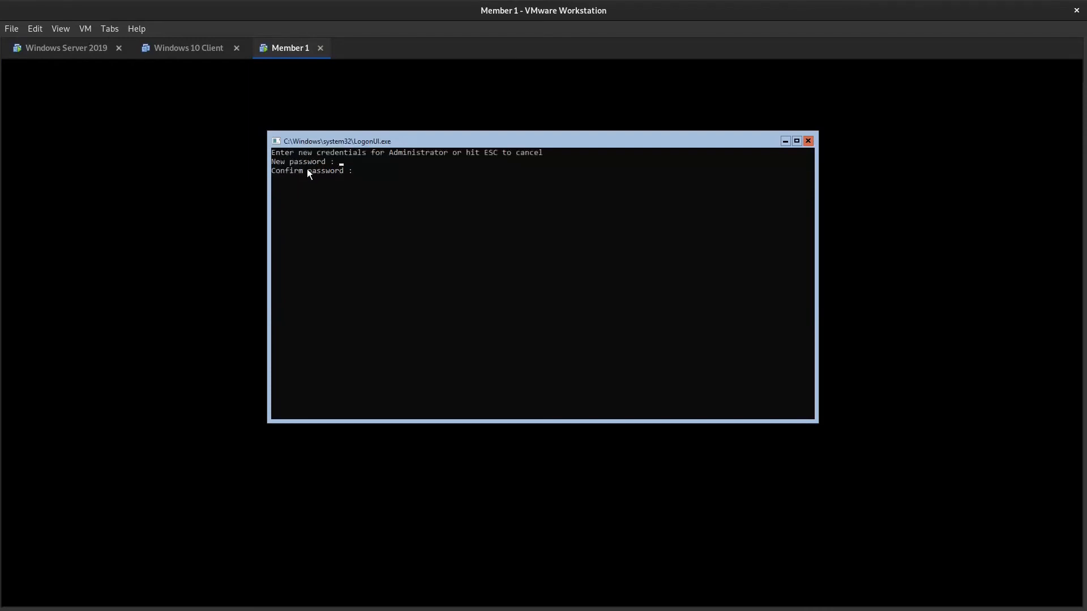
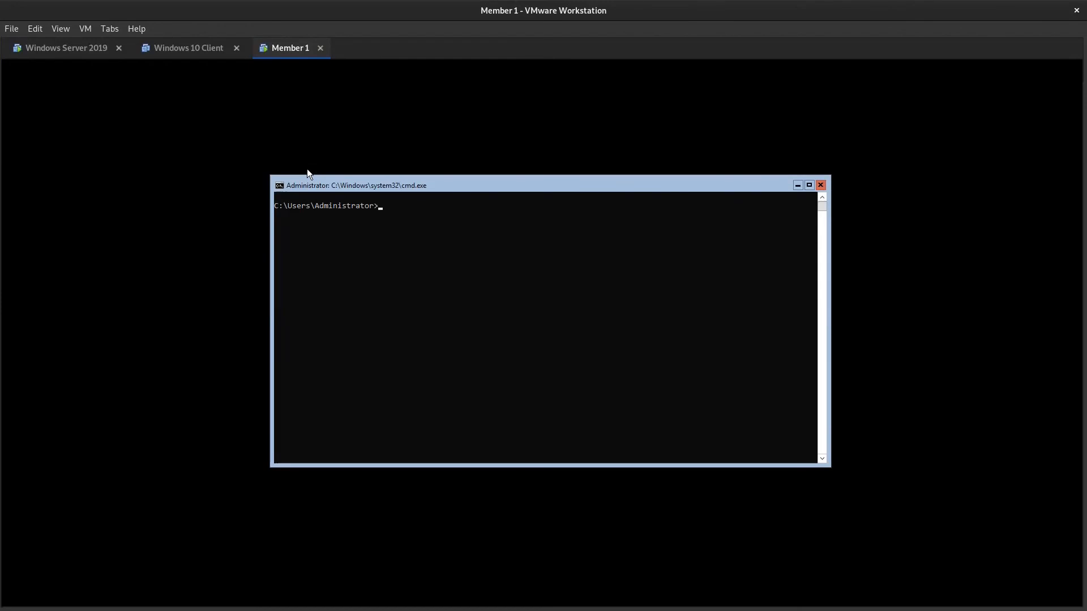
# - Display the IP configuration of Member 1 with ipconfig and check its IPv4 address and connection-specific DNS suffix
pyautogui.write('ipconfig')
pyautogui.press('Return')
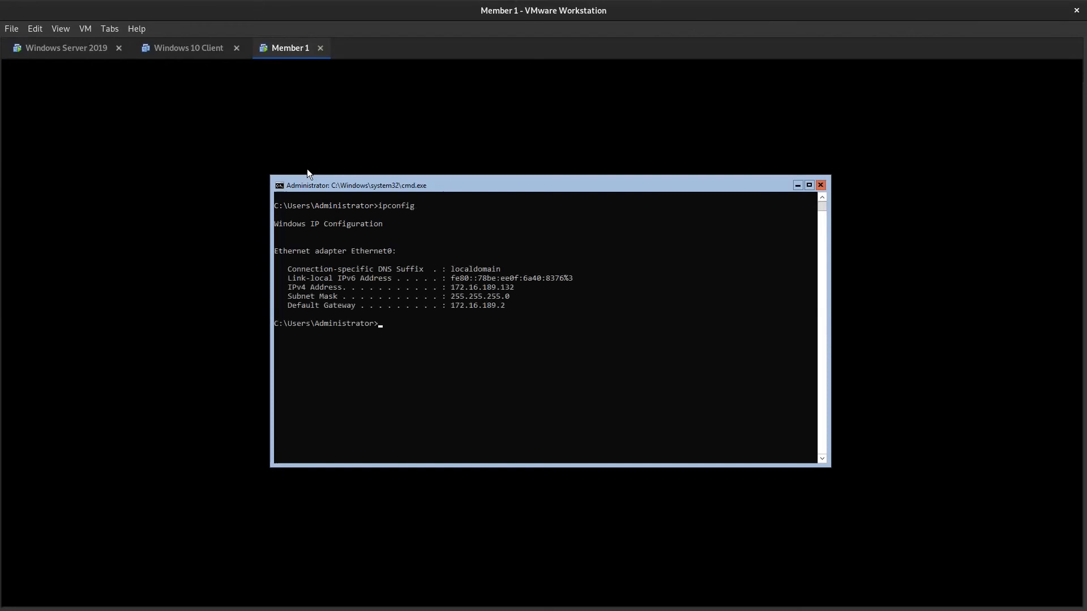
pyautogui.moveTo(453, 288); pyautogui.dragTo(515, 289)
pyautogui.click(515, 290)
pyautogui.click(441, 287)
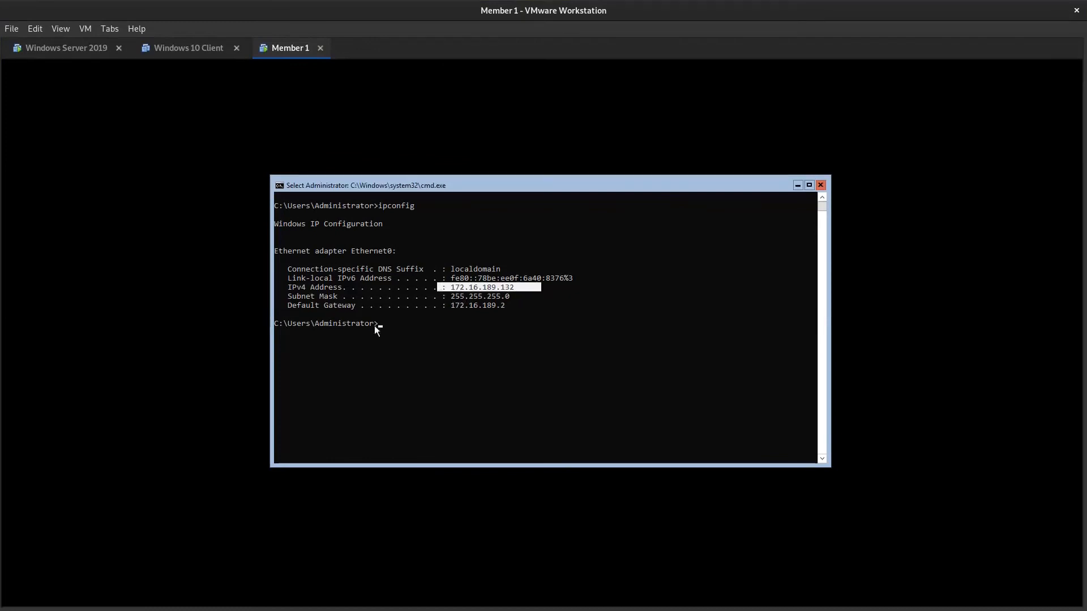
pyautogui.click(449, 268)
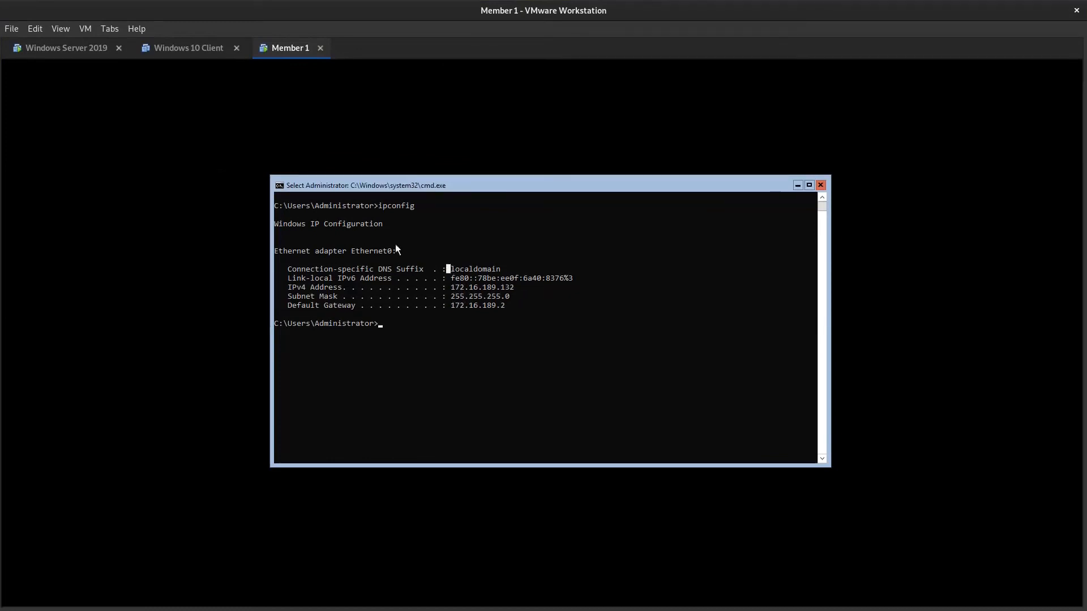
# - Connect Member 1's network adapter to LAN Segment 2 in the virtual machine settings and save the change
pyautogui.click(85, 28)
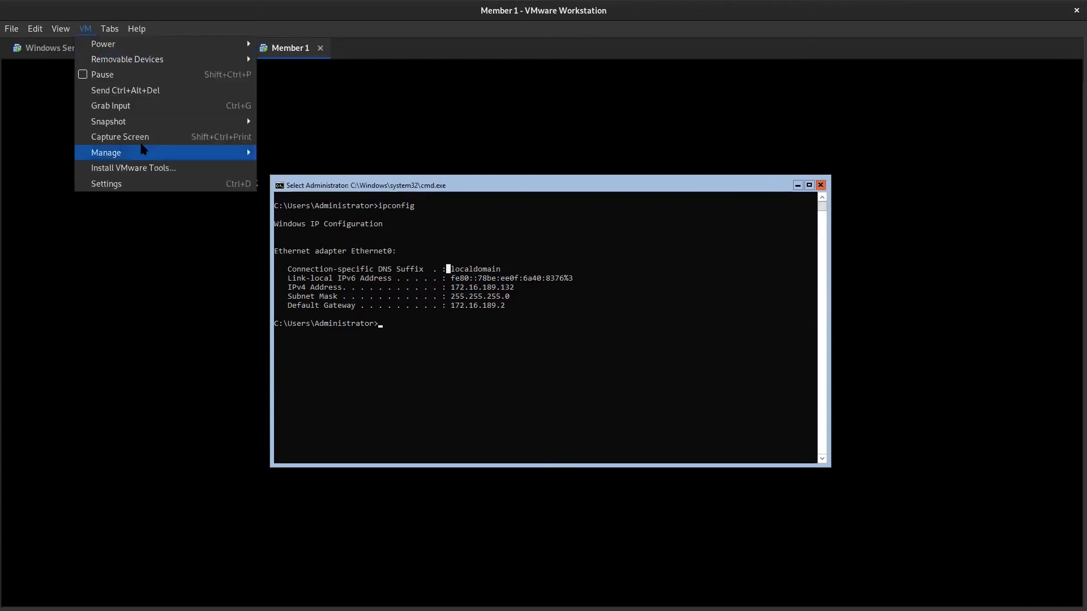
pyautogui.click(251, 180)
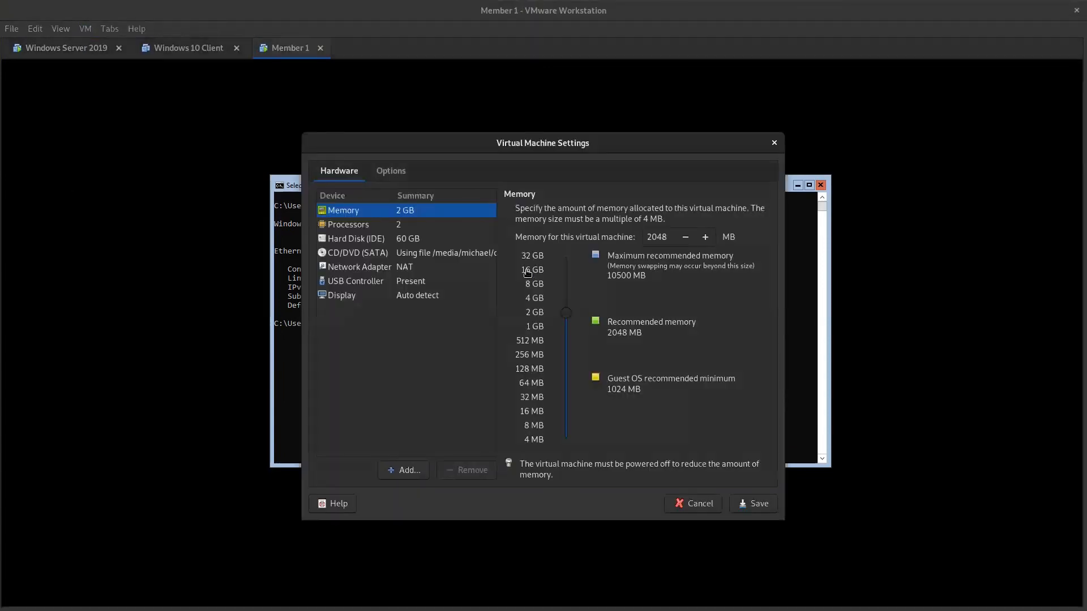
pyautogui.click(356, 268)
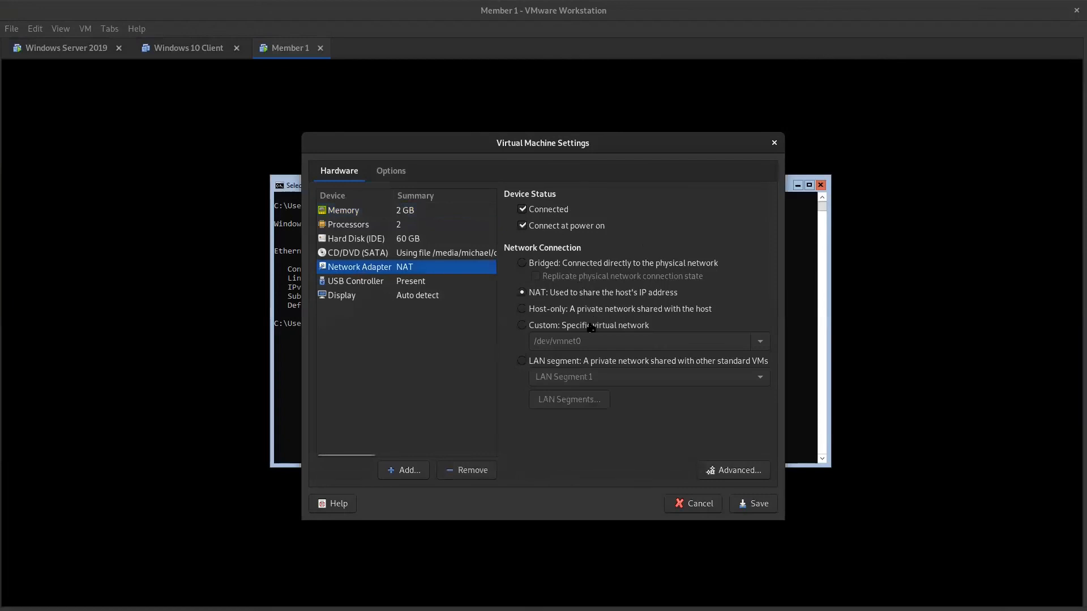
pyautogui.click(518, 365)
pyautogui.click(631, 378)
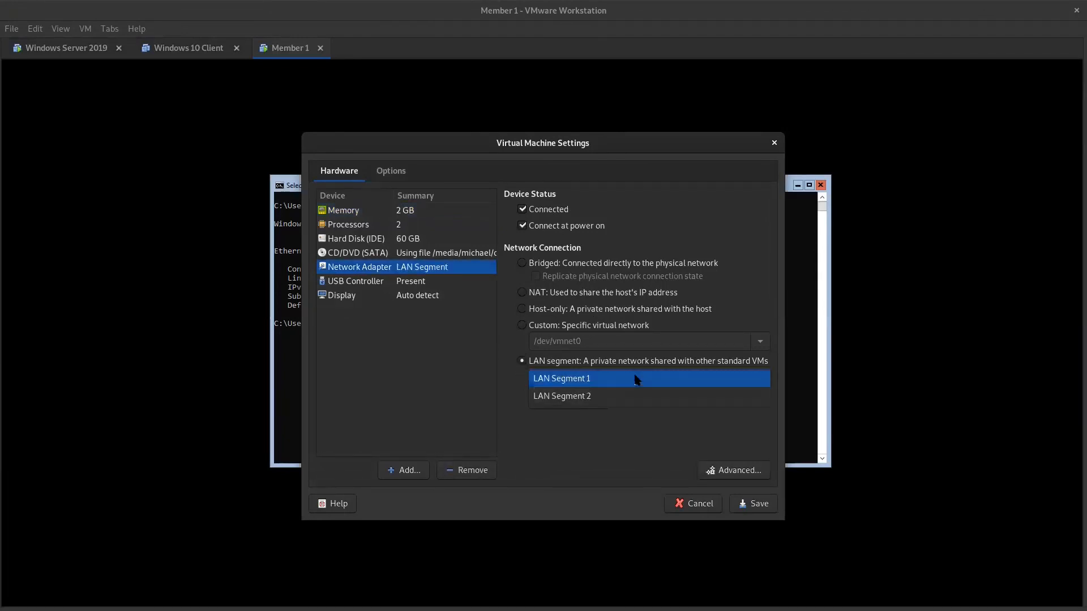
pyautogui.click(614, 399)
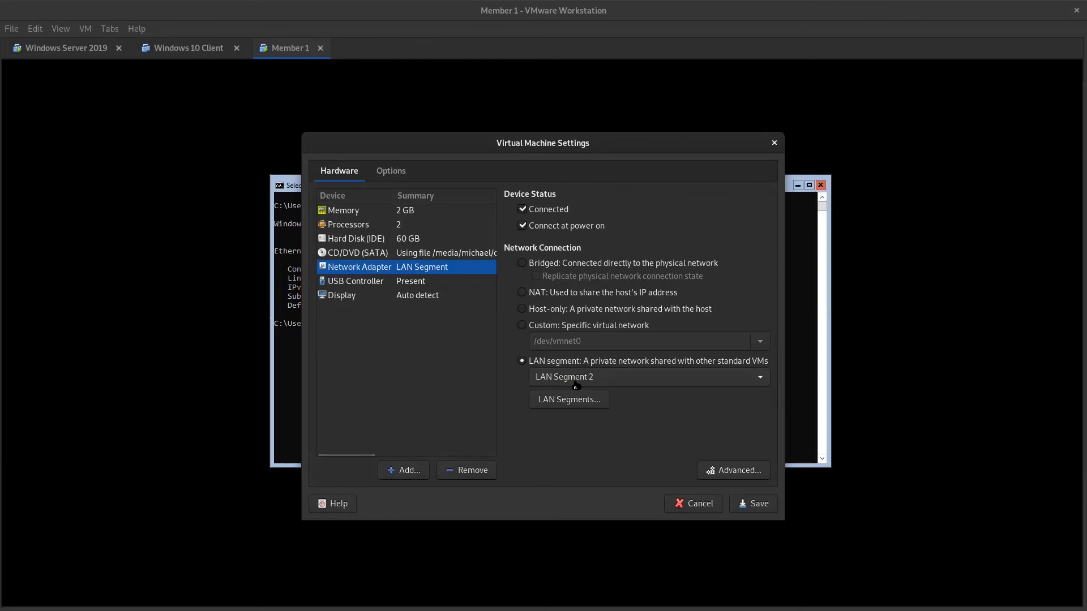
pyautogui.click(752, 506)
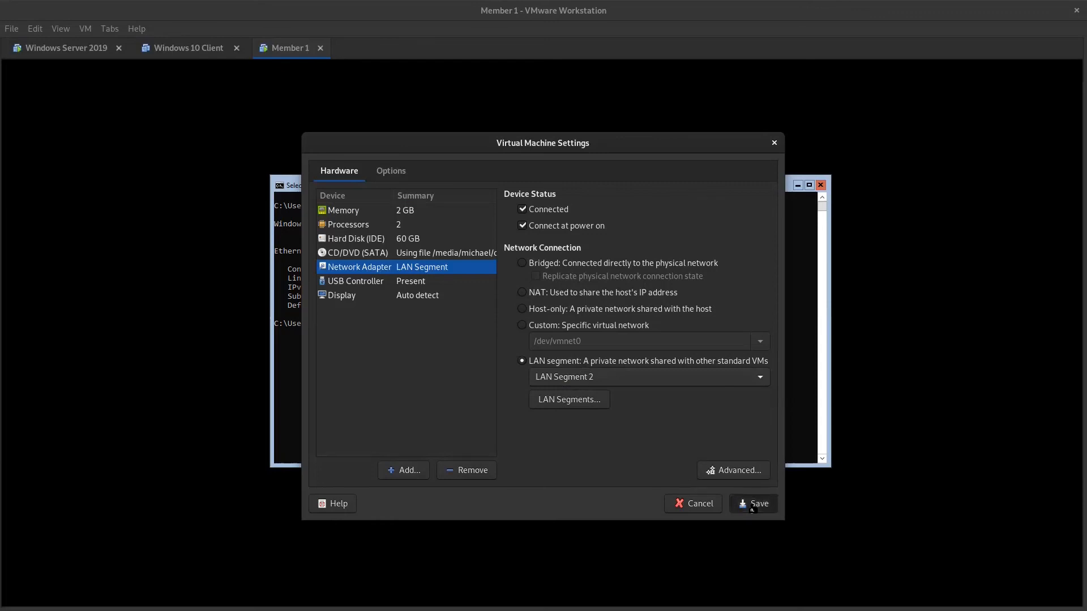
# - Recheck Member 1's network configuration with ipconfig, clearing the console between runs, and check the connection-specific DNS suffix
pyautogui.write('ipconfig')
pyautogui.press('Return')
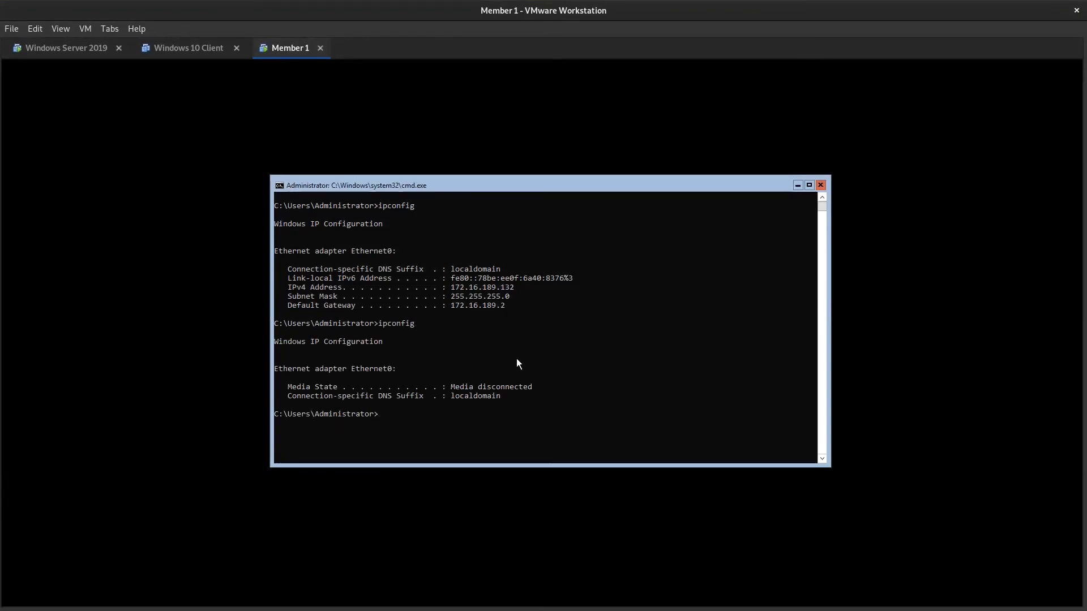
pyautogui.write('cls')
pyautogui.press('Return')
pyautogui.write('cls')
pyautogui.press('Up')
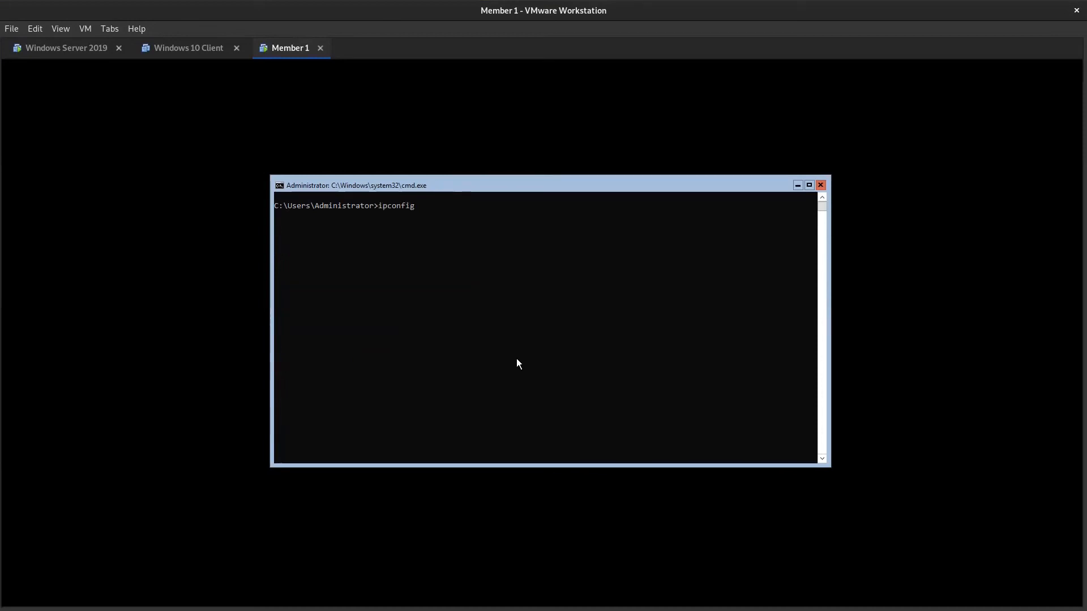
pyautogui.press('Return')
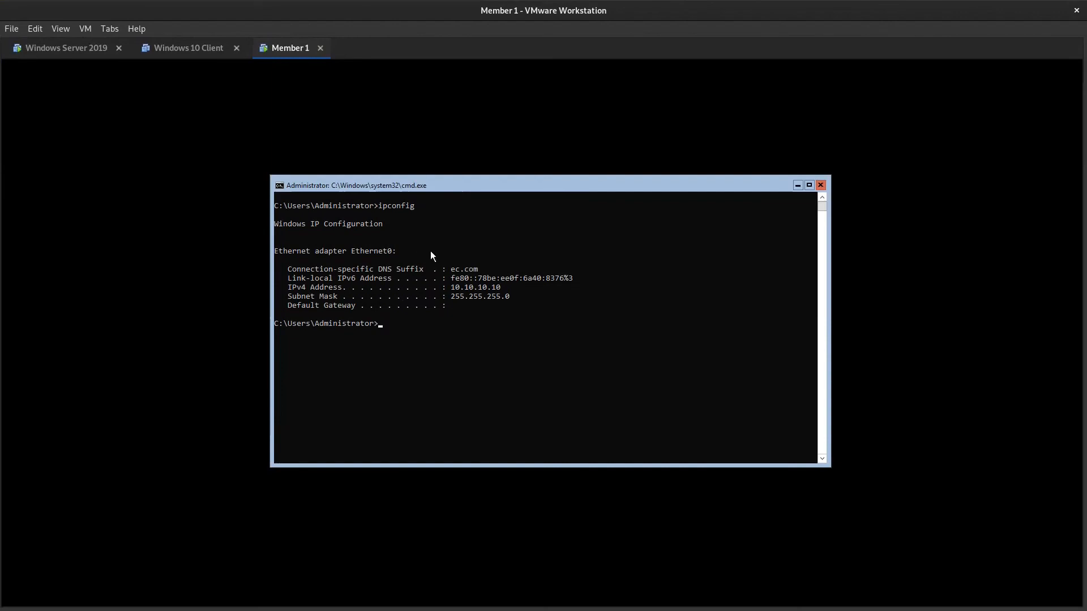
pyautogui.moveTo(442, 270); pyautogui.dragTo(518, 267)
pyautogui.click(517, 267)
pyautogui.click(525, 337)
pyautogui.press('Escape')
# - Test connectivity to the domain with ping ec.com and check the replies
pyautogui.write('ping')
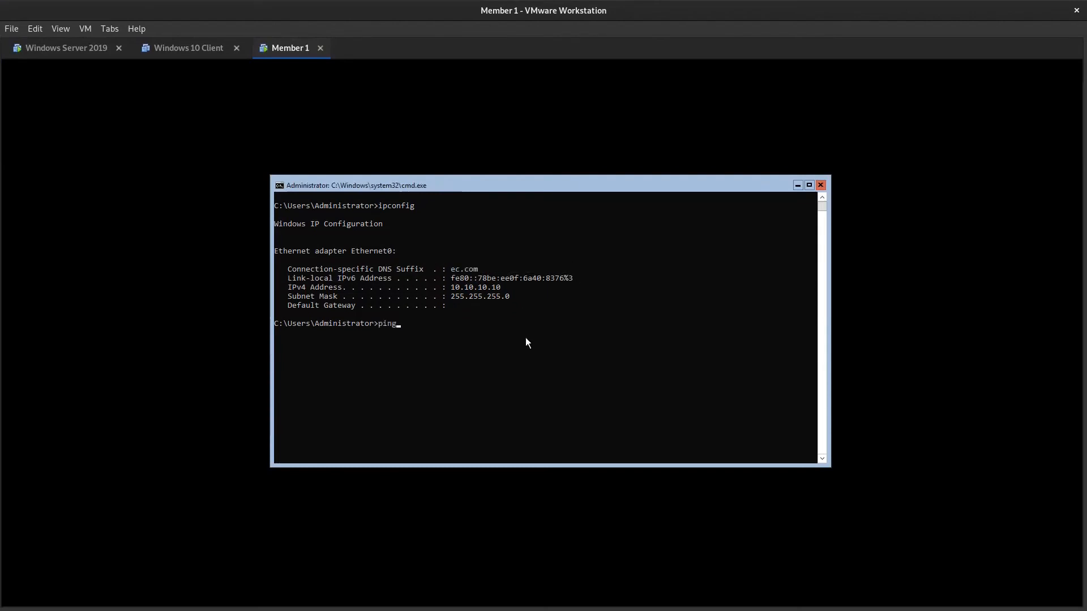
pyautogui.write(' ec.com')
pyautogui.press('Return')
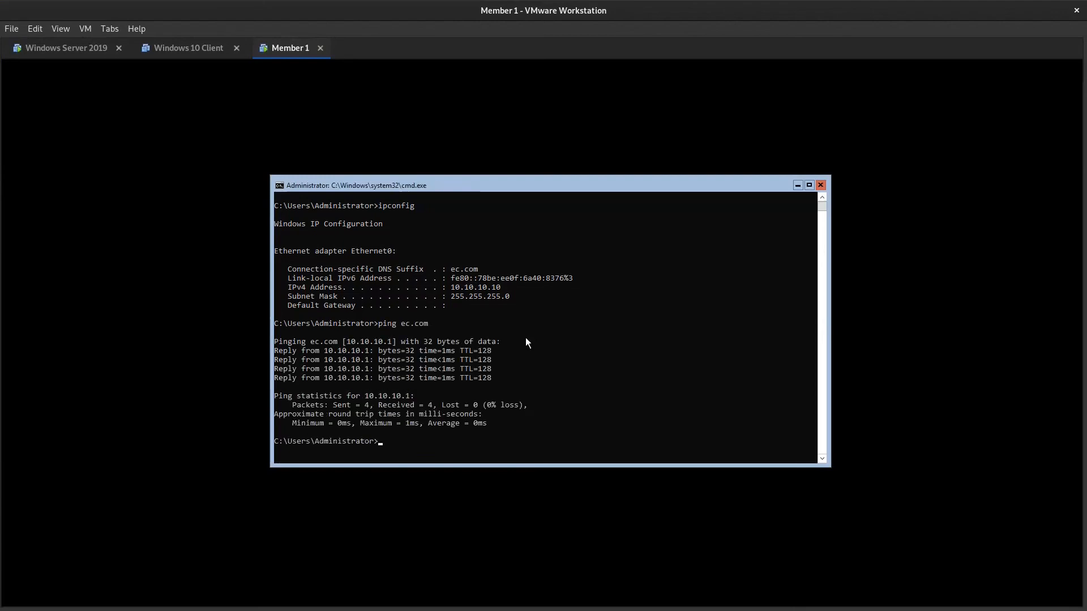
pyautogui.moveTo(316, 348); pyautogui.dragTo(539, 348)
pyautogui.click(539, 348)
pyautogui.moveTo(309, 351); pyautogui.dragTo(508, 349)
pyautogui.click(507, 348)
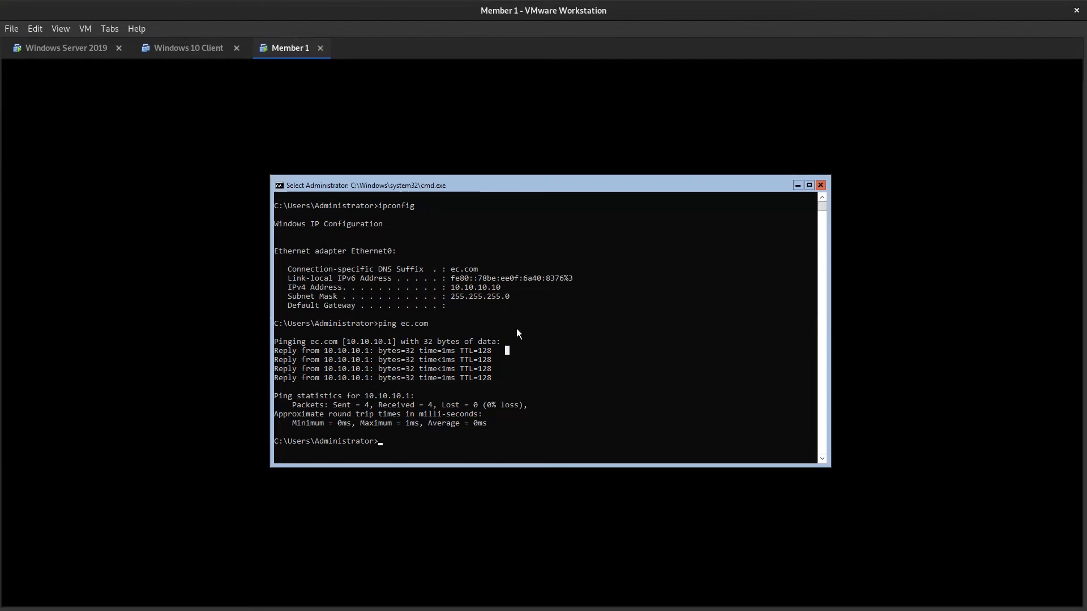
pyautogui.press('Escape')
# - Clear the console and display the full network details with ipconfig /all
pyautogui.write('cls')
pyautogui.press('Return')
pyautogui.write('ip')
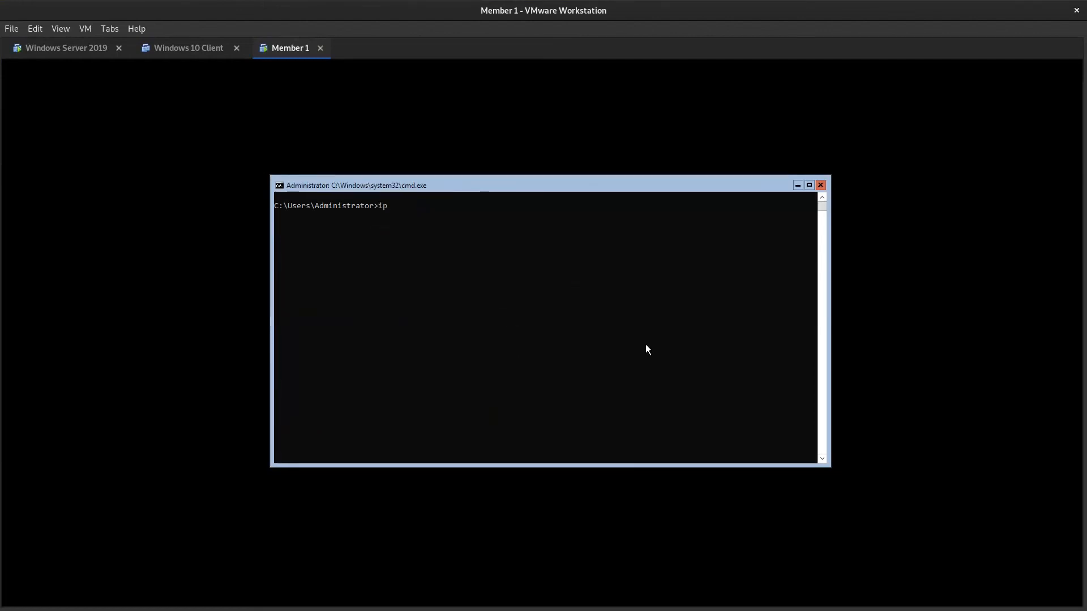
pyautogui.write('config /all')
pyautogui.press('Return')
pyautogui.press('Return')
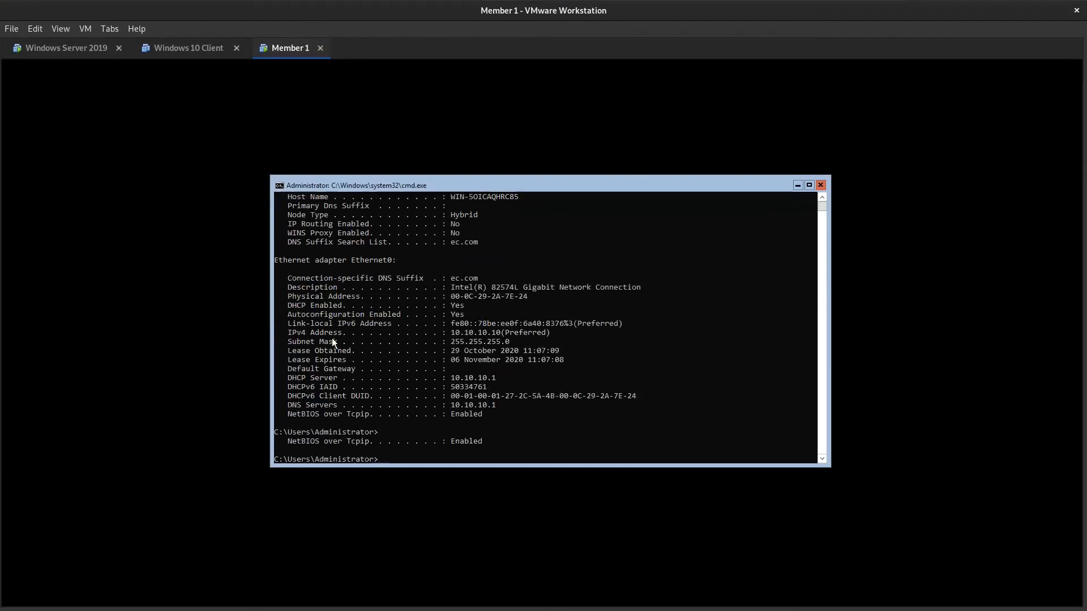
# - Examine the DHCP Enabled, DHCP Server and connection-specific DNS suffix entries of Ethernet0, and clear the console with cls
pyautogui.moveTo(285, 273); pyautogui.dragTo(533, 277)
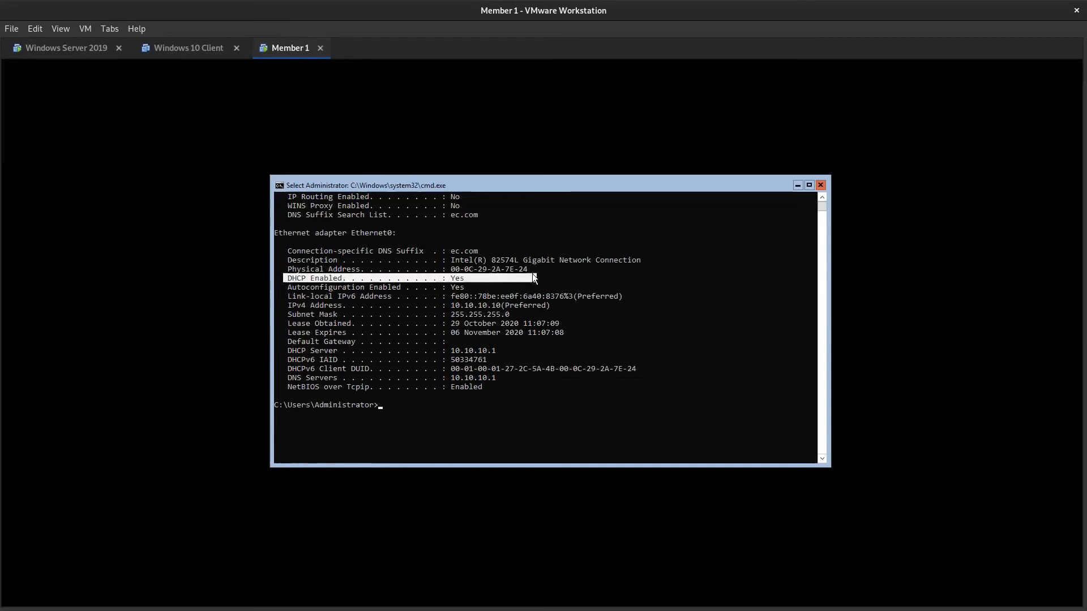
pyautogui.moveTo(276, 349); pyautogui.dragTo(541, 351)
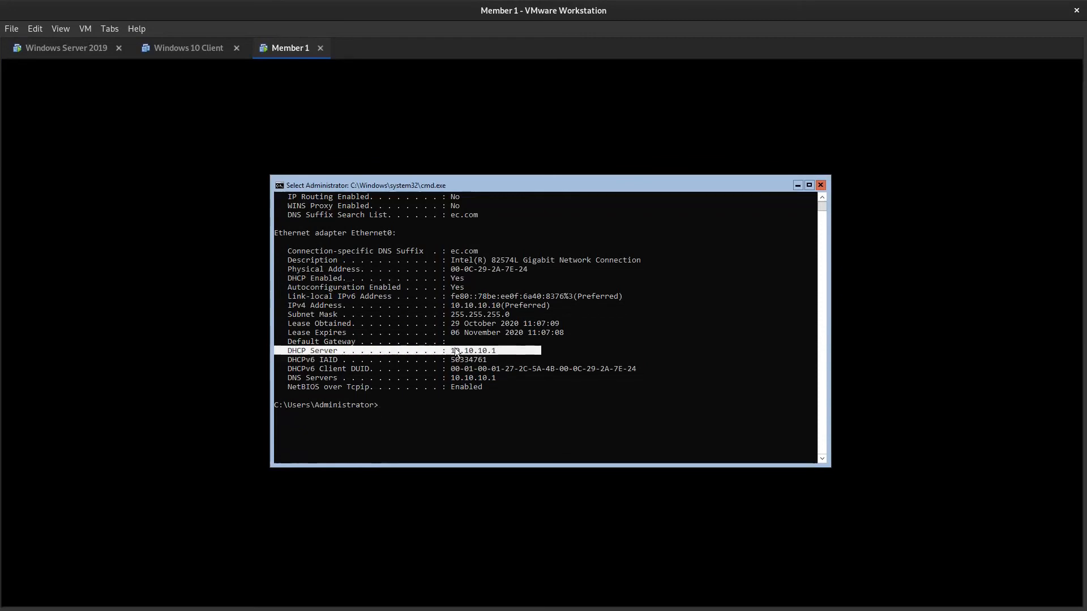
pyautogui.moveTo(281, 251); pyautogui.dragTo(498, 254)
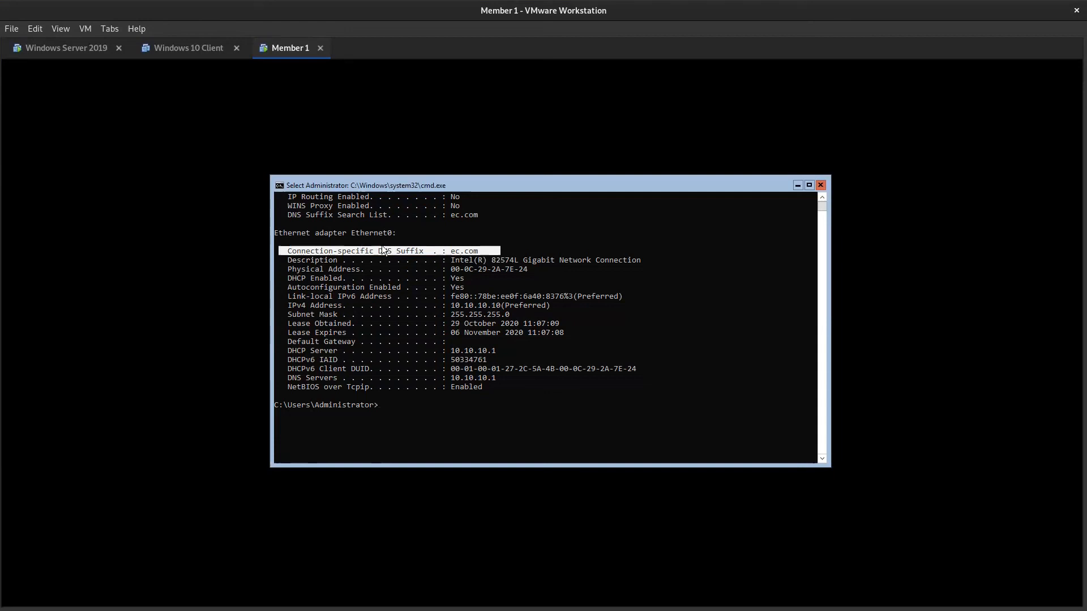
pyautogui.rightClick(502, 249)
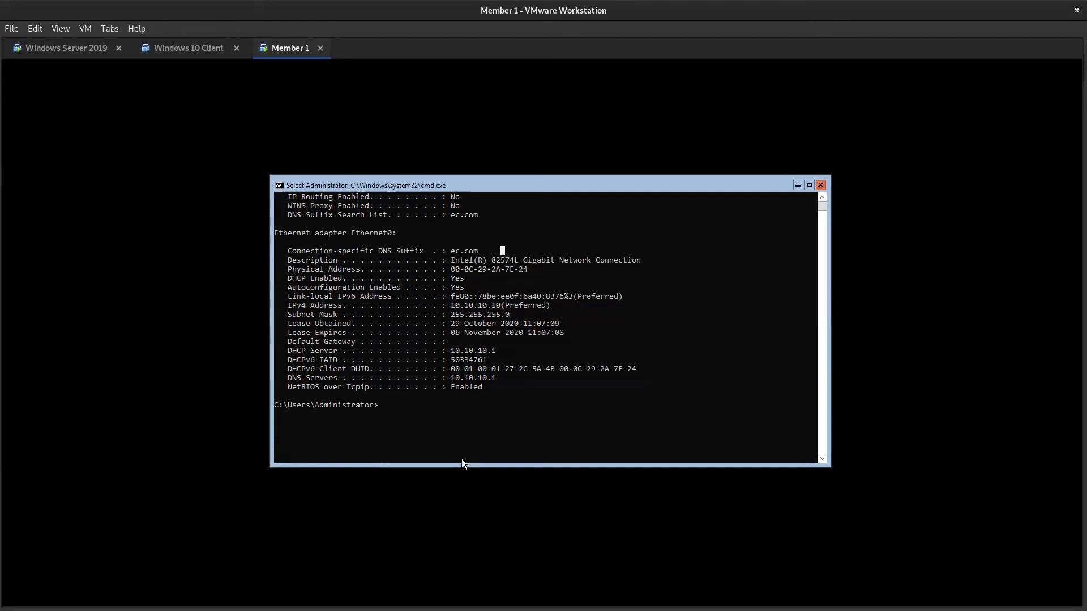
pyautogui.write('cls')
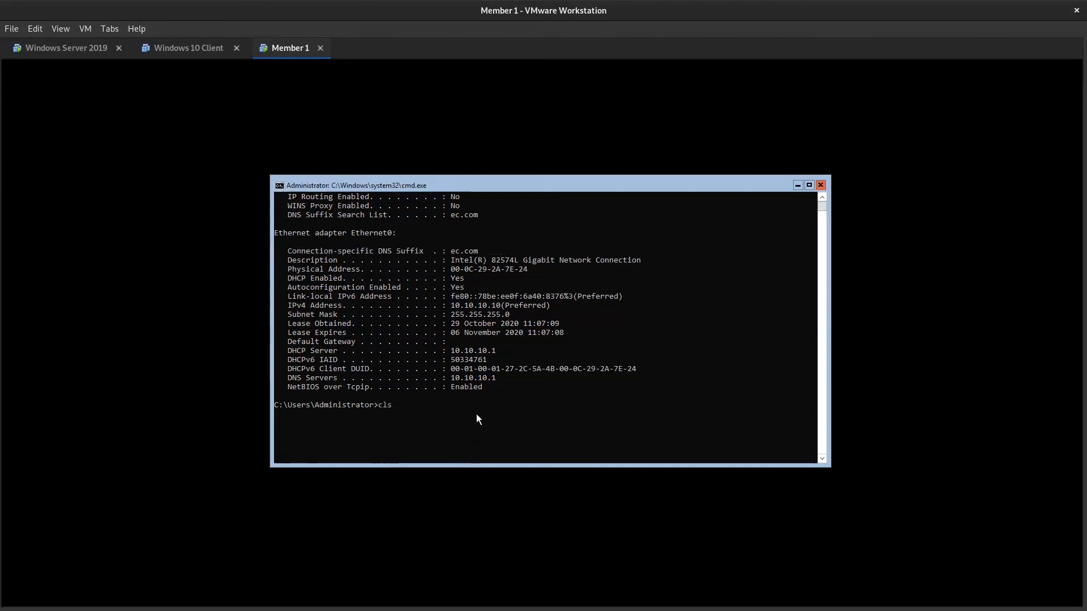
pyautogui.press('Return')
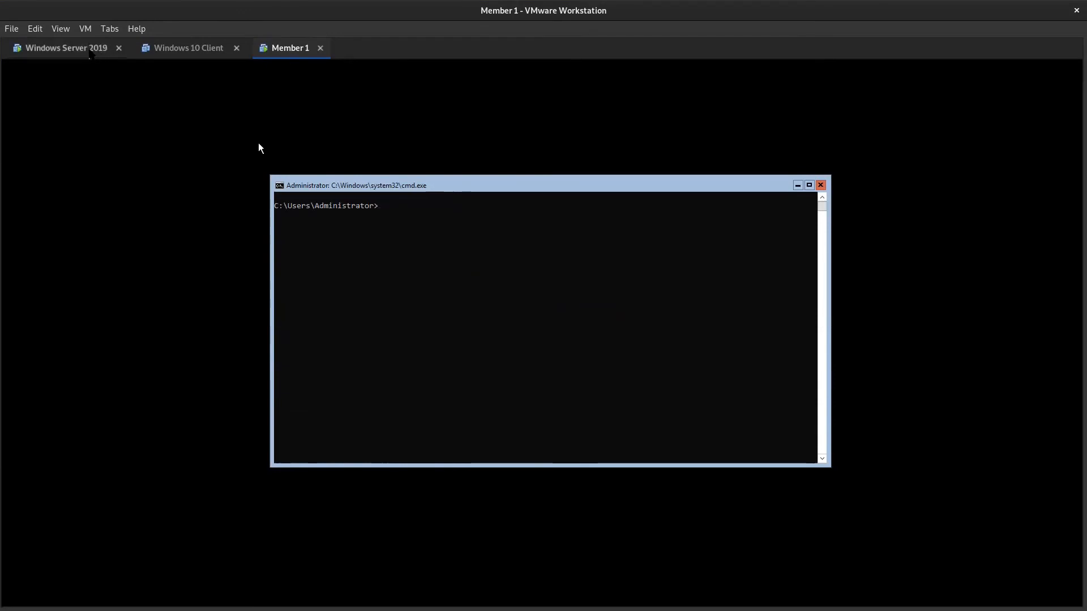
# - Switch to the Windows Server 2019 machine, open the DHCP console from Server Manager and expand the server's IPv4 node, widening the tree
pyautogui.click(85, 53)
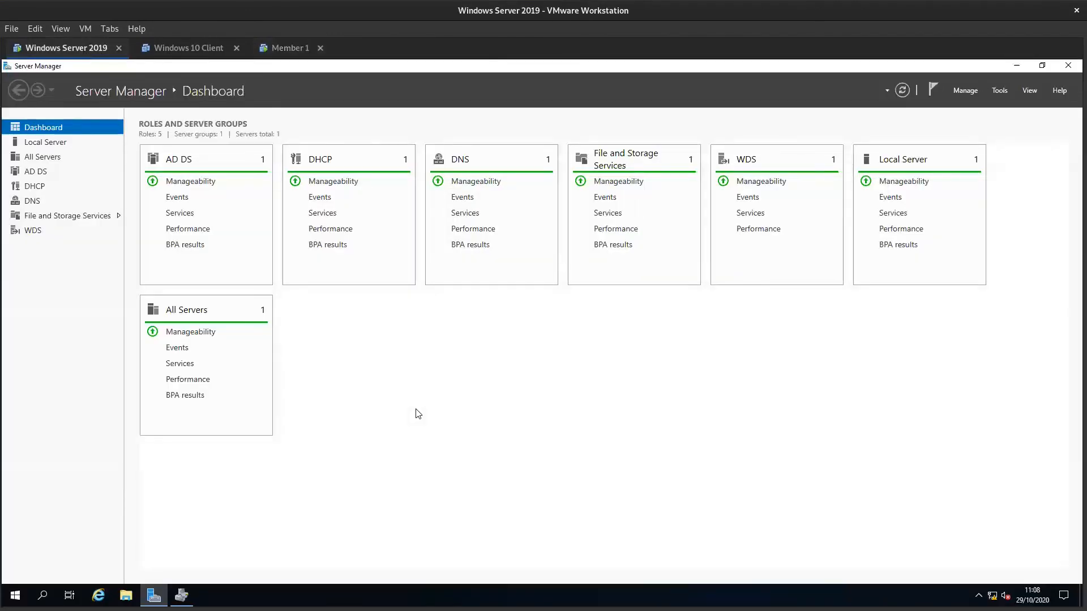
pyautogui.click(1040, 65)
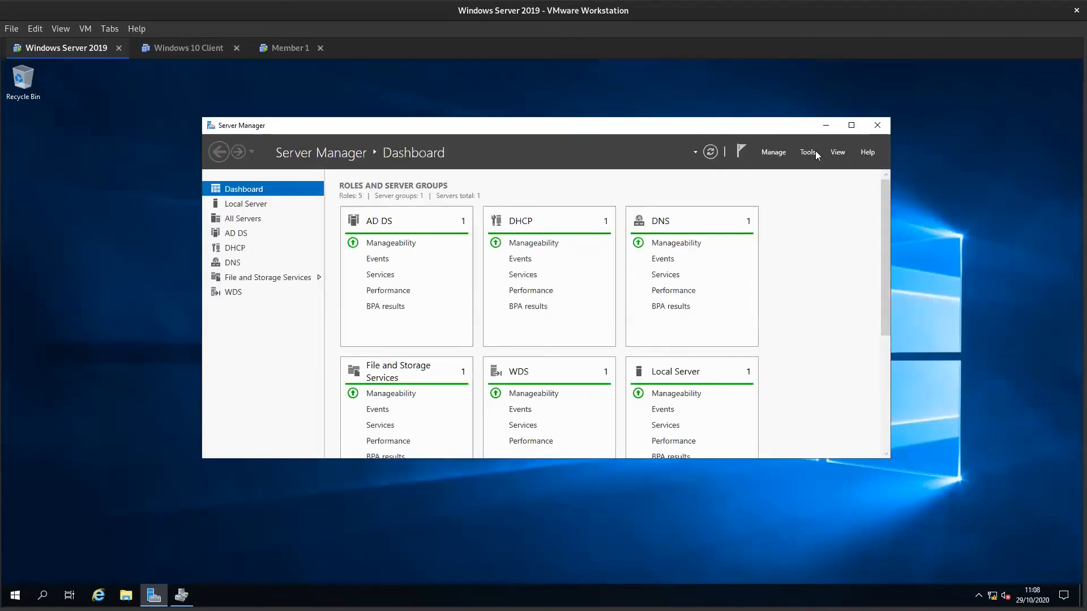
pyautogui.click(811, 151)
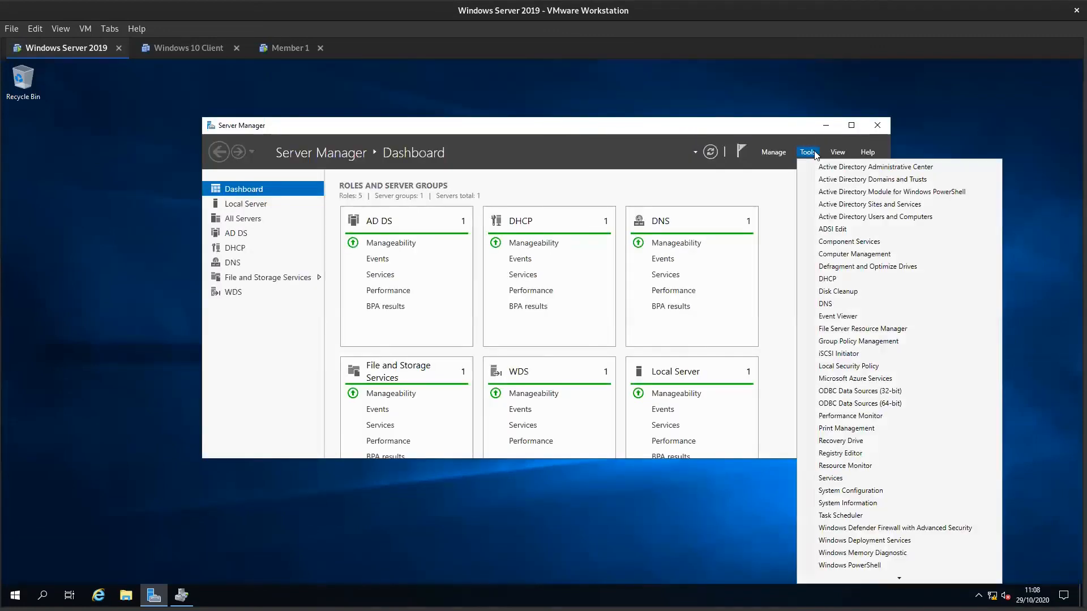
pyautogui.click(828, 279)
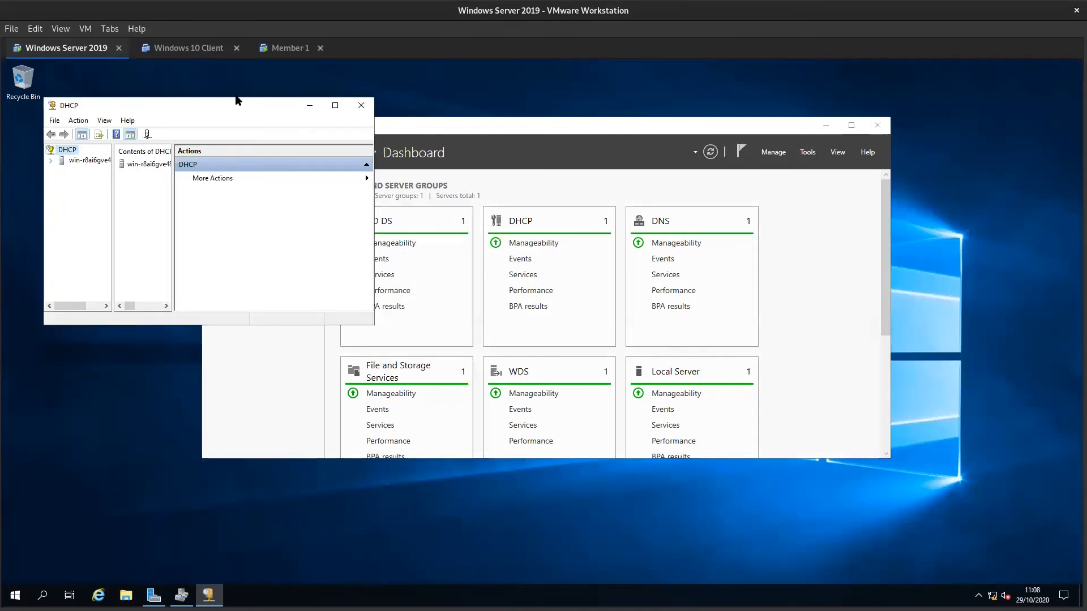
pyautogui.click(335, 105)
pyautogui.click(9, 118)
pyautogui.doubleClick(30, 129)
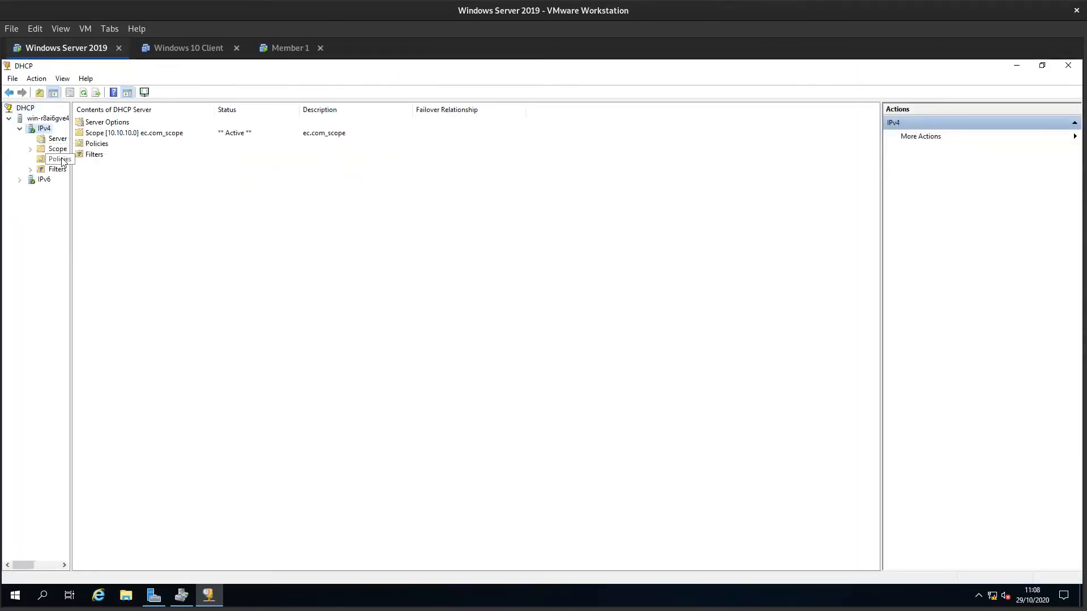
pyautogui.moveTo(69, 171); pyautogui.dragTo(271, 168)
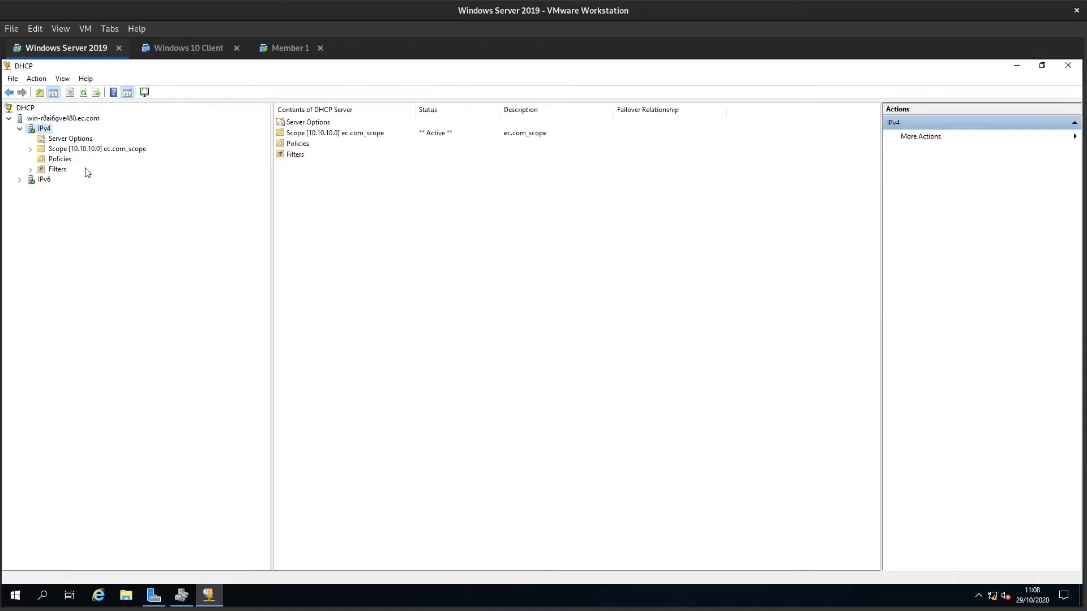
# - Open the address leases of the ec.com_scope scope and check the full name of the leased client
pyautogui.click(81, 142)
pyautogui.doubleClick(81, 149)
pyautogui.doubleClick(298, 134)
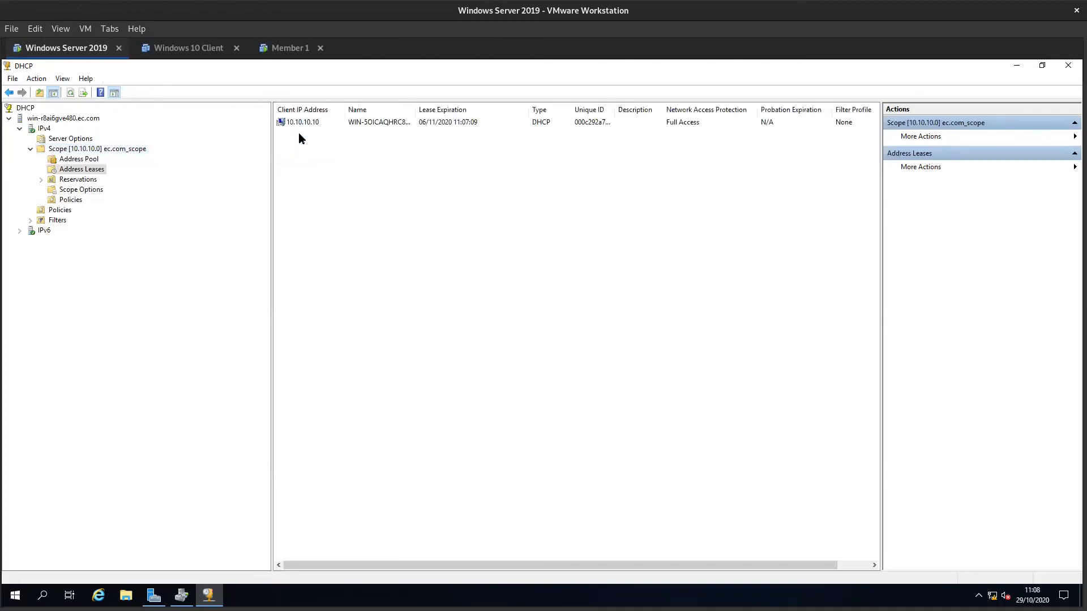
pyautogui.moveTo(415, 109); pyautogui.dragTo(507, 109)
pyautogui.click(390, 129)
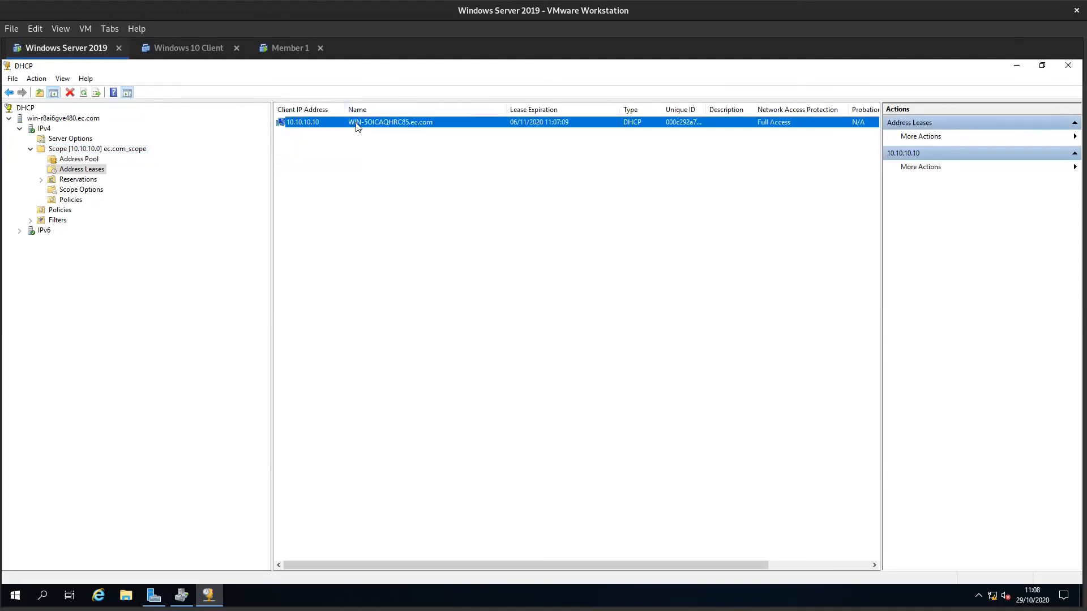
# - Switch via Member 1 to the Lab 6 document and examine the red placeholders of section 2.2's netdom join command
pyautogui.click(280, 50)
pyautogui.click(453, 260)
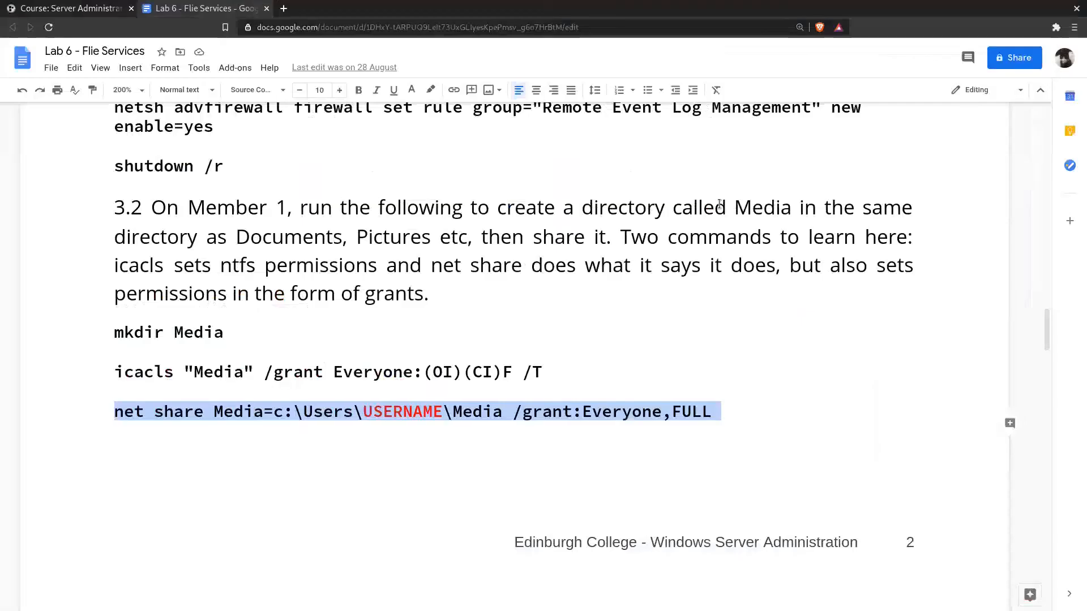
pyautogui.scroll(10, 632, 129)
pyautogui.scroll(4, 229, 237)
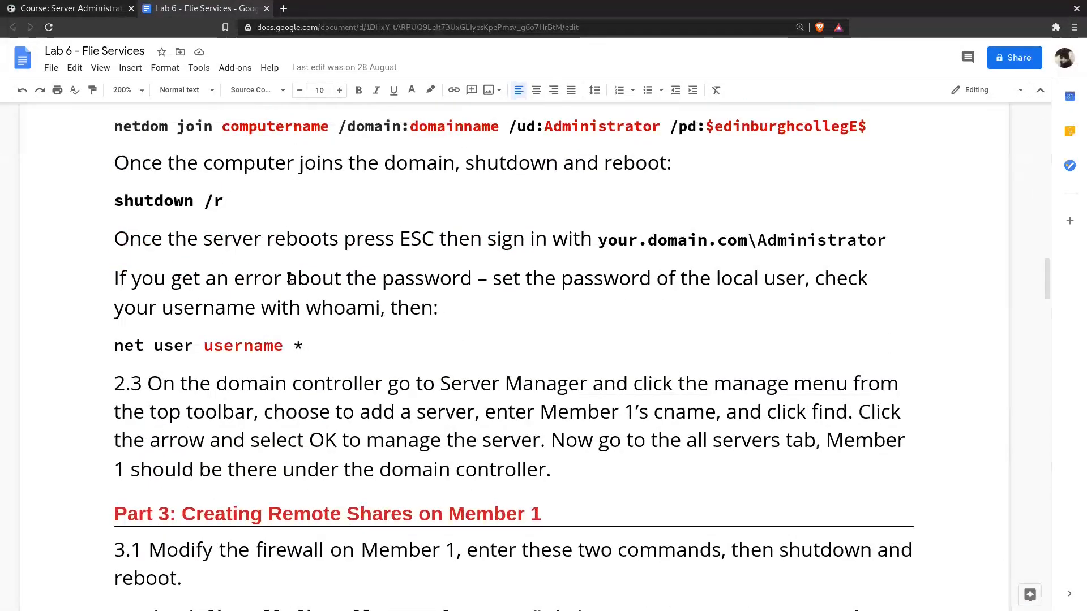
pyautogui.tripleClick(269, 310)
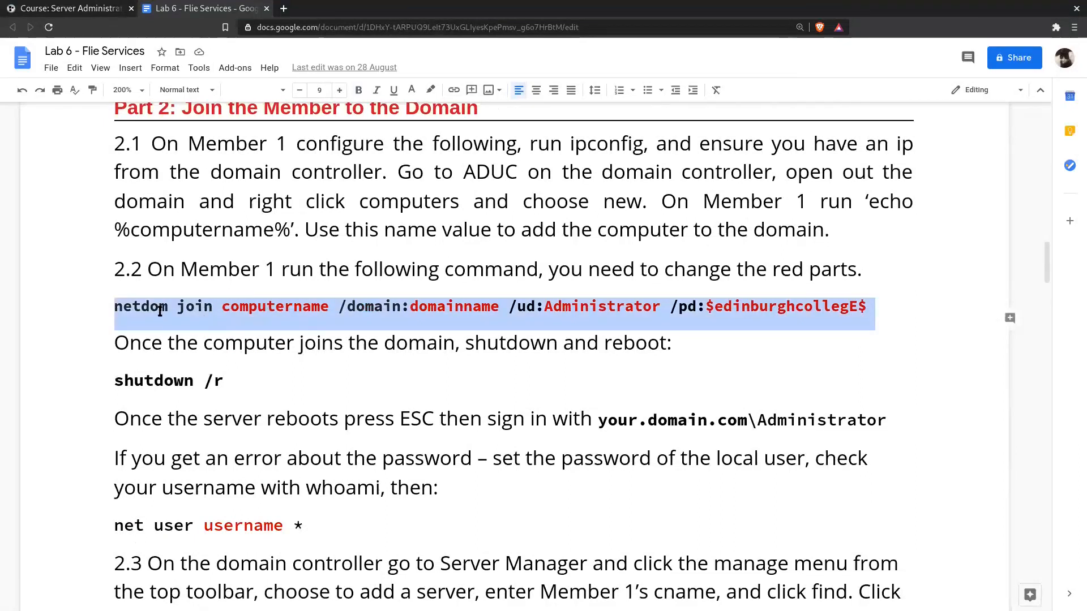
pyautogui.click(249, 310)
pyautogui.doubleClick(269, 308)
pyautogui.doubleClick(467, 306)
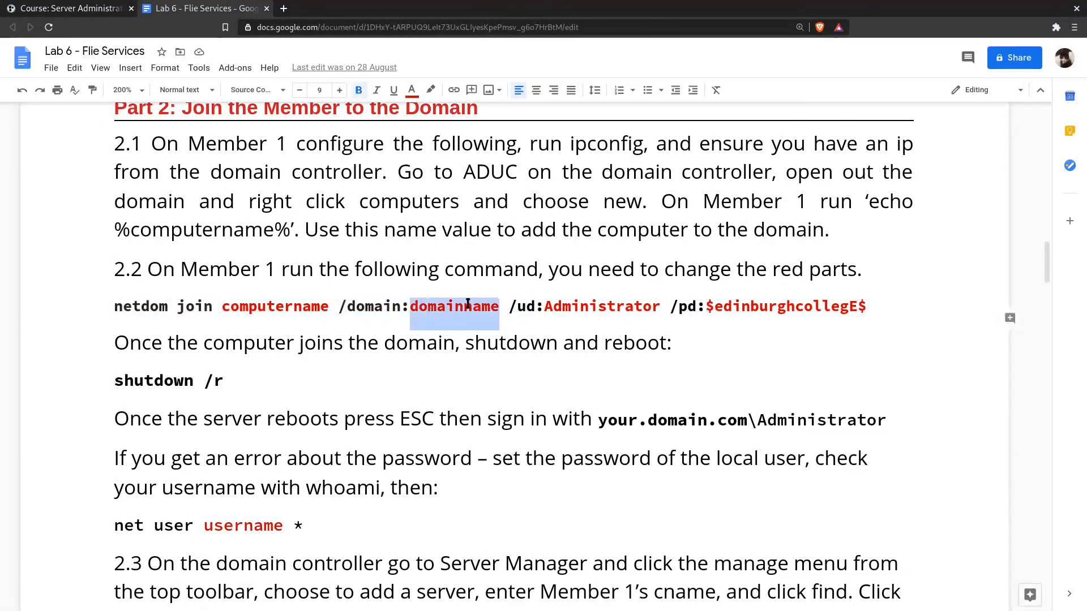
pyautogui.doubleClick(601, 306)
pyautogui.doubleClick(817, 306)
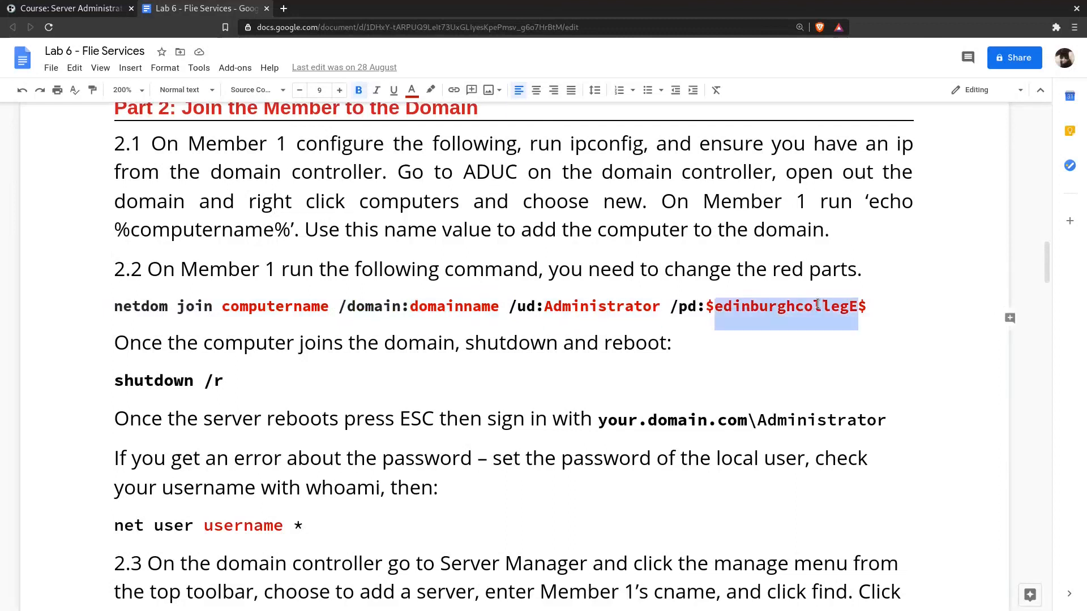
# - Copy the whole netdom join command, including its administrator password, from the lab document and paste it into Member 1's command prompt
pyautogui.click(183, 310)
pyautogui.moveTo(107, 309); pyautogui.dragTo(867, 311)
pyautogui.rightClick(821, 308)
pyautogui.click(840, 322)
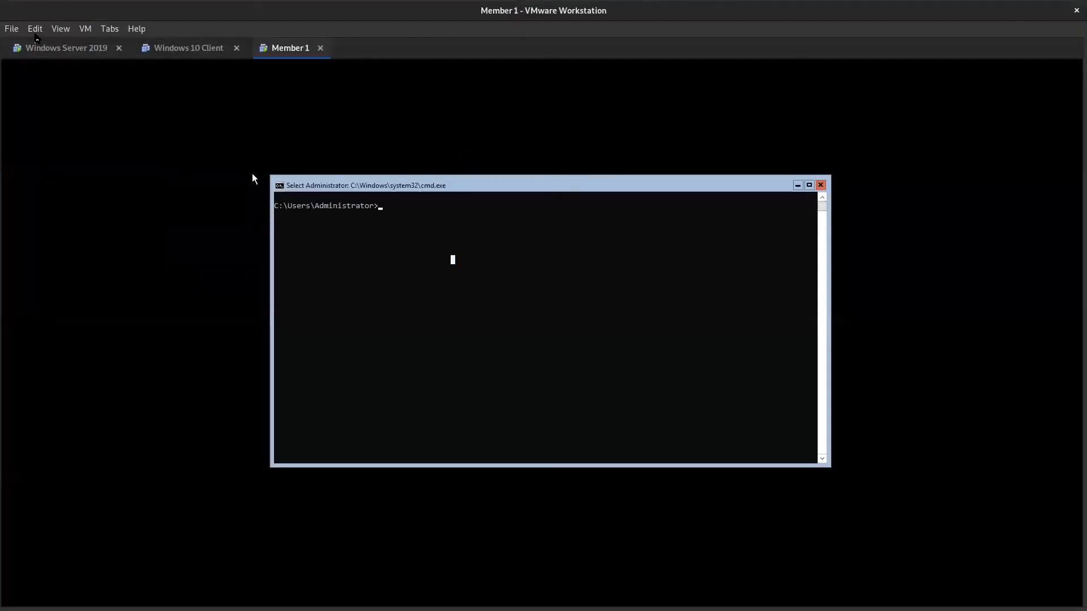
pyautogui.click(49, 31)
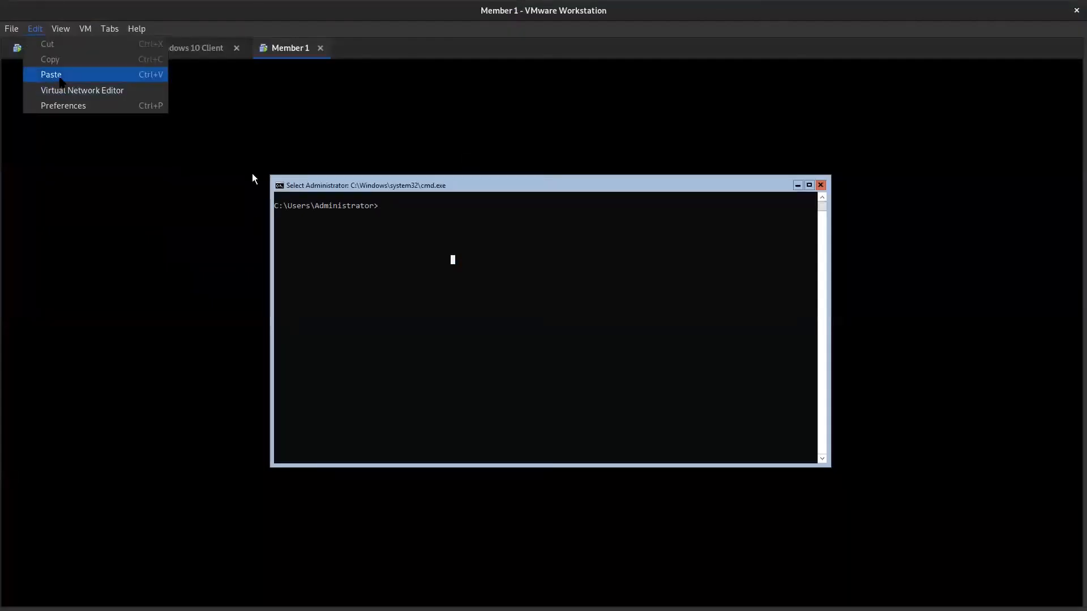
pyautogui.click(60, 80)
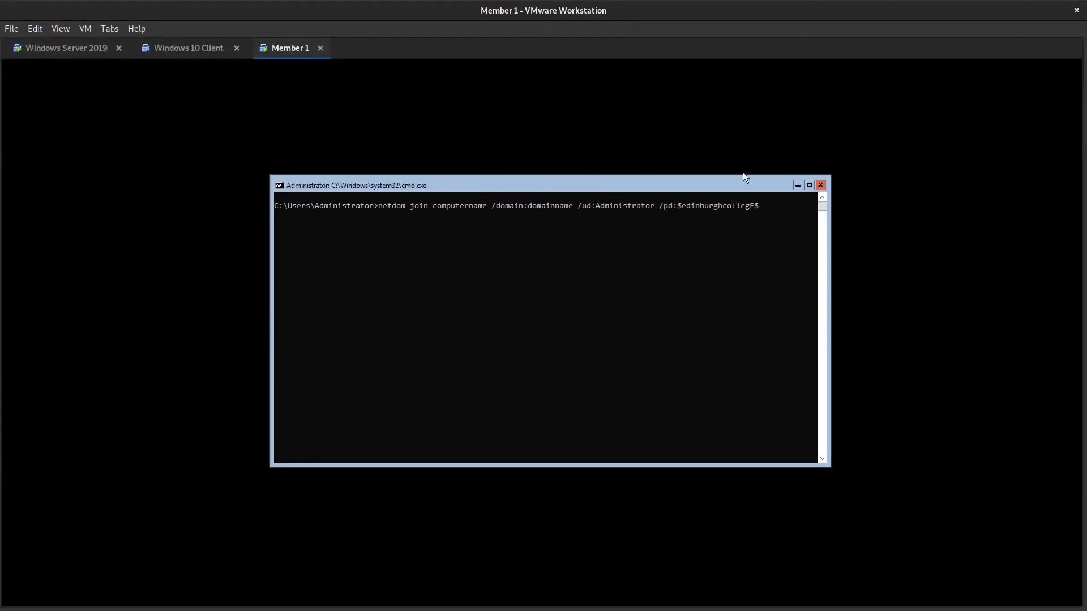
# - Replace the domainname placeholder in the pasted netdom join command with ec.com
pyautogui.click(35, 28)
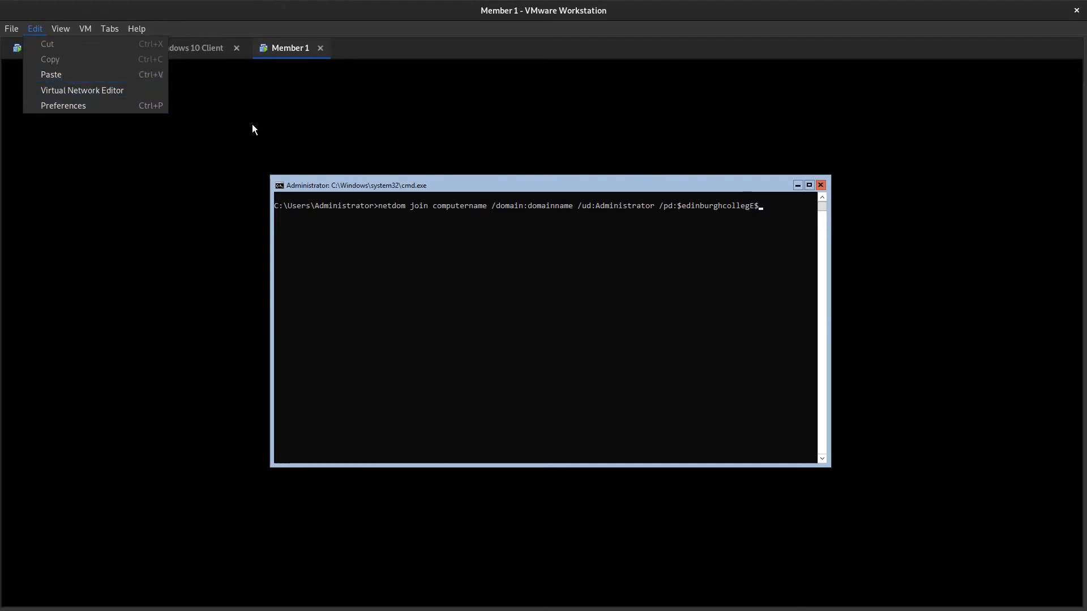
pyautogui.click(252, 124)
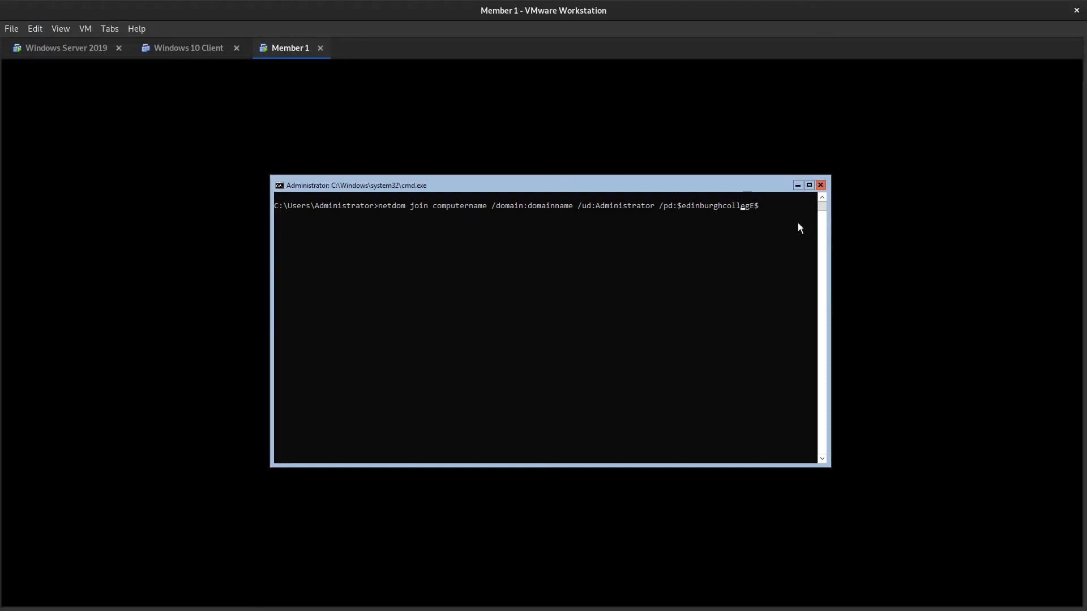
pyautogui.press('Left')
pyautogui.press('Left')
pyautogui.press('Left')
pyautogui.press('Left')
pyautogui.press('Left')
pyautogui.press('Left')
pyautogui.press('Left')
pyautogui.press('Left')
pyautogui.press('Left')
pyautogui.press('Left')
pyautogui.press('Left')
pyautogui.press('Left')
pyautogui.press('Left')
pyautogui.press('Left')
pyautogui.press('Left')
pyautogui.press('Left')
pyautogui.press('Left')
pyautogui.press('Left')
pyautogui.press('Left')
pyautogui.press('Left')
pyautogui.press('Left')
pyautogui.press('Left')
pyautogui.press('Left')
pyautogui.press('Left')
pyautogui.press('Left')
pyautogui.press('Left')
pyautogui.press('Left')
pyautogui.press('Left')
pyautogui.press('Left')
pyautogui.press('Left')
pyautogui.press('Left')
pyautogui.press('Left')
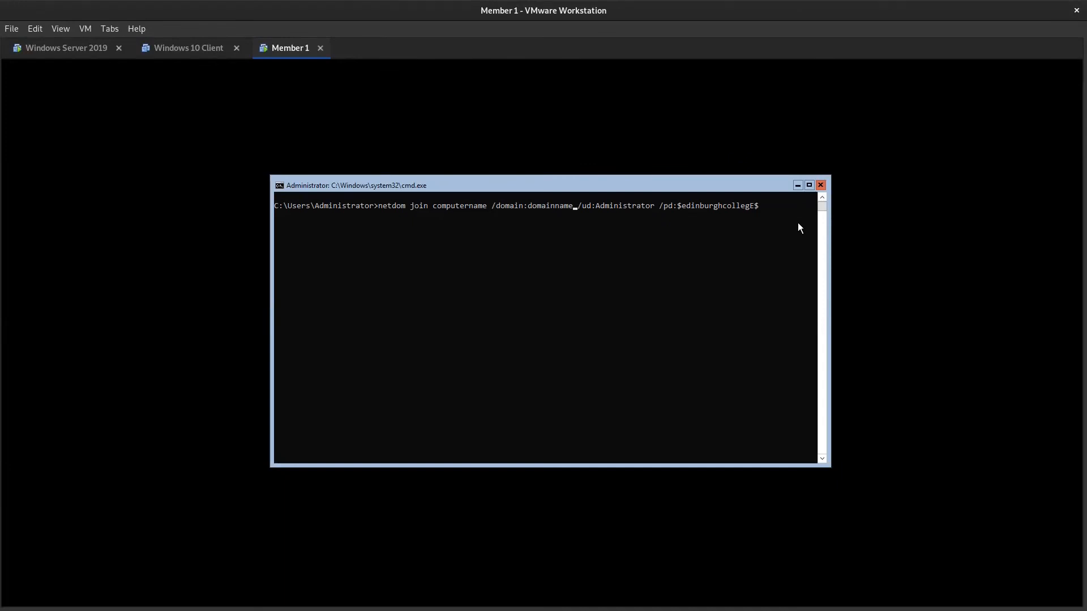
pyautogui.press('BackSpace')
pyautogui.press('BackSpace')
pyautogui.press('BackSpace')
pyautogui.press('BackSpace')
pyautogui.press('BackSpace')
pyautogui.press('BackSpace')
pyautogui.press('BackSpace')
pyautogui.press('BackSpace')
pyautogui.press('BackSpace')
pyautogui.press('BackSpace')
pyautogui.write('ec.com')
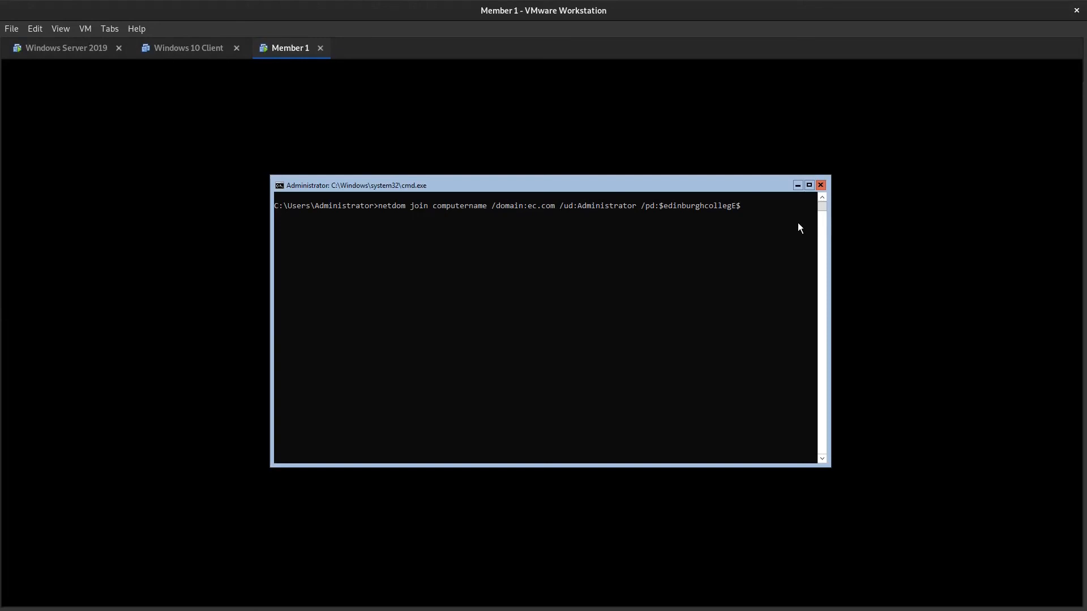
# - Try to run the join command with the placeholder computer name, interrupt it and empty the prompt line
pyautogui.press('Return')
pyautogui.hotkey('ctrl', 'c')
pyautogui.press('Up')
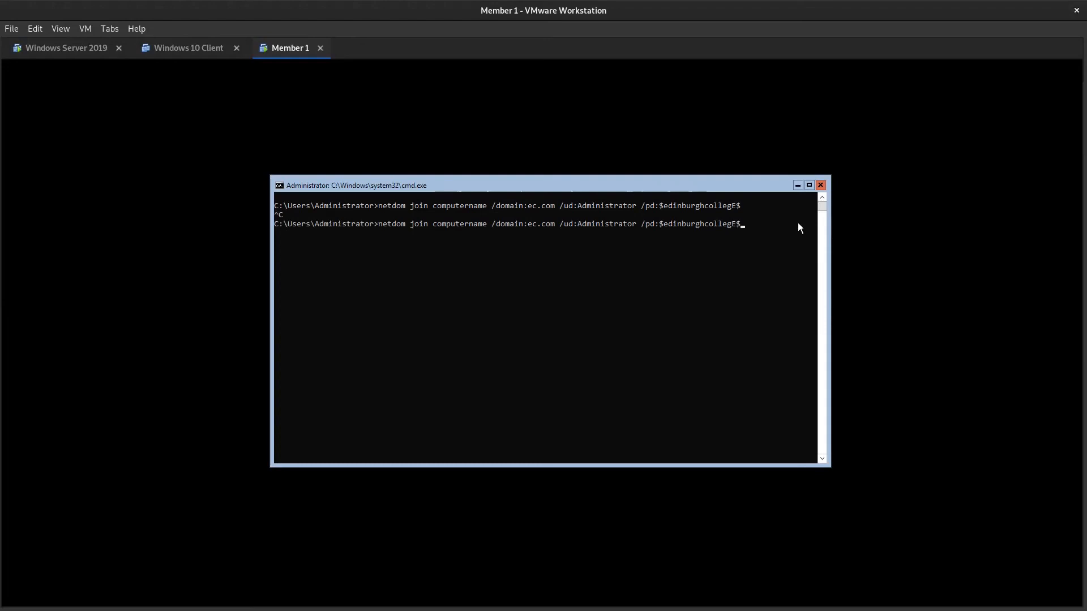
pyautogui.press('Escape')
pyautogui.write('cls')
pyautogui.press('BackSpace')
pyautogui.press('BackSpace')
pyautogui.press('BackSpace')
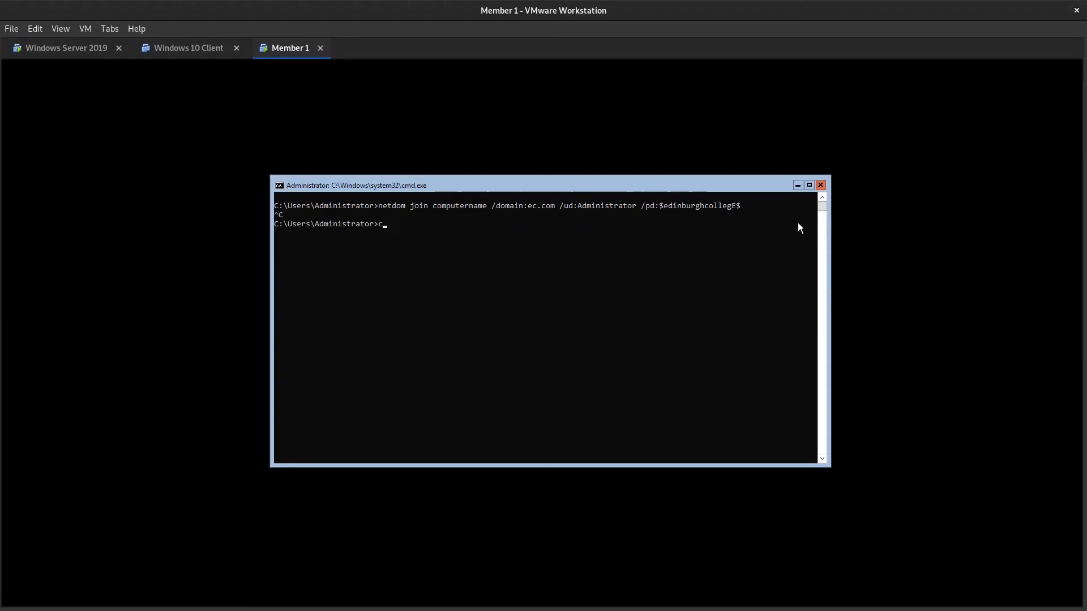
# - Look up the command for finding the computer name in section 2.1 of the Lab 6 document
pyautogui.doubleClick(441, 205)
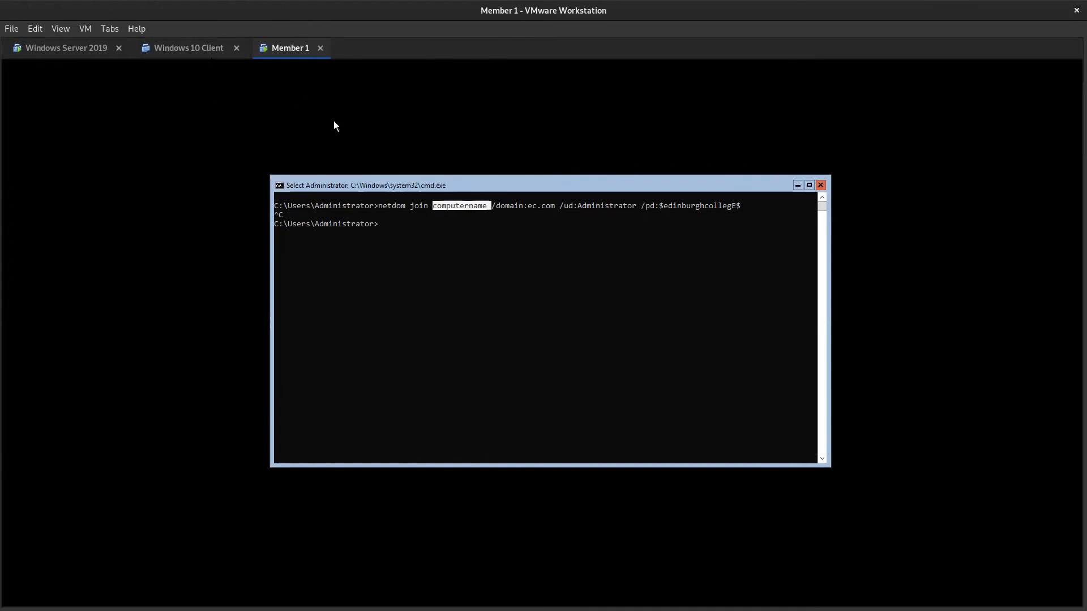
pyautogui.click(75, 50)
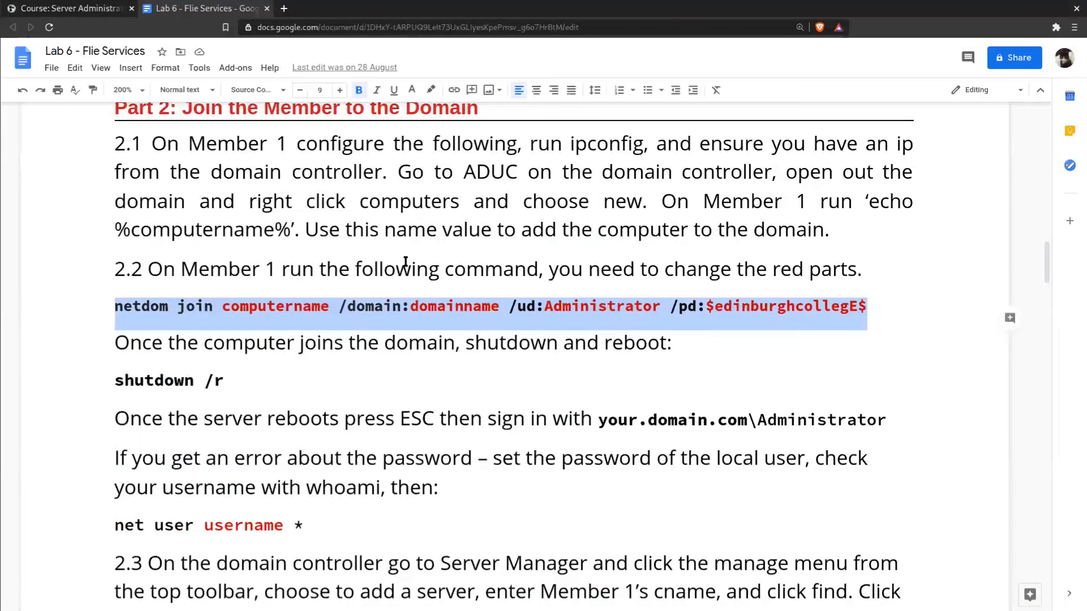
pyautogui.moveTo(115, 228); pyautogui.dragTo(291, 229)
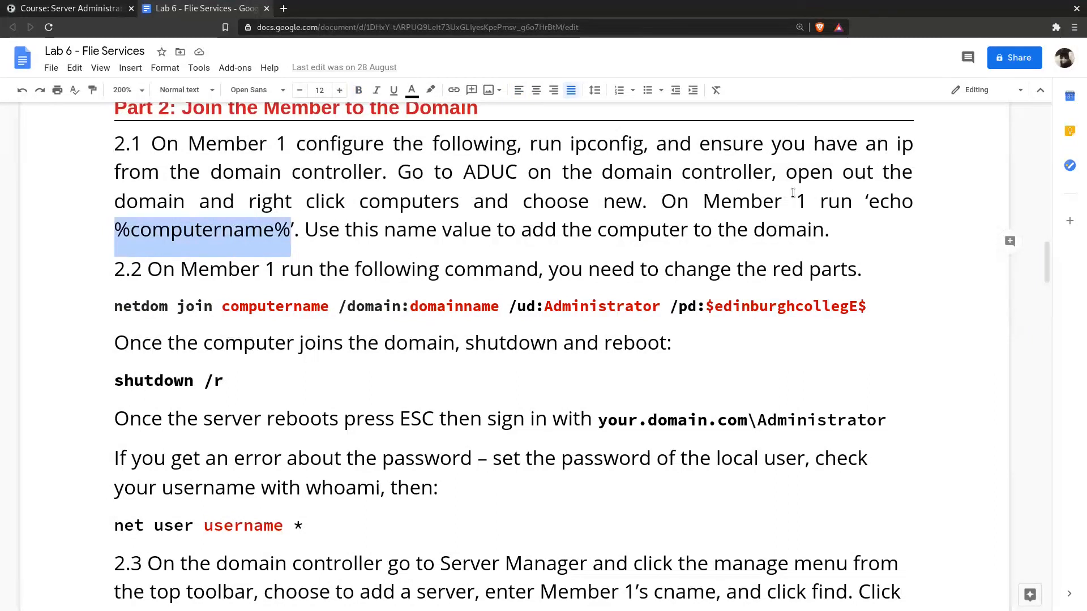
pyautogui.moveTo(865, 201); pyautogui.dragTo(294, 226)
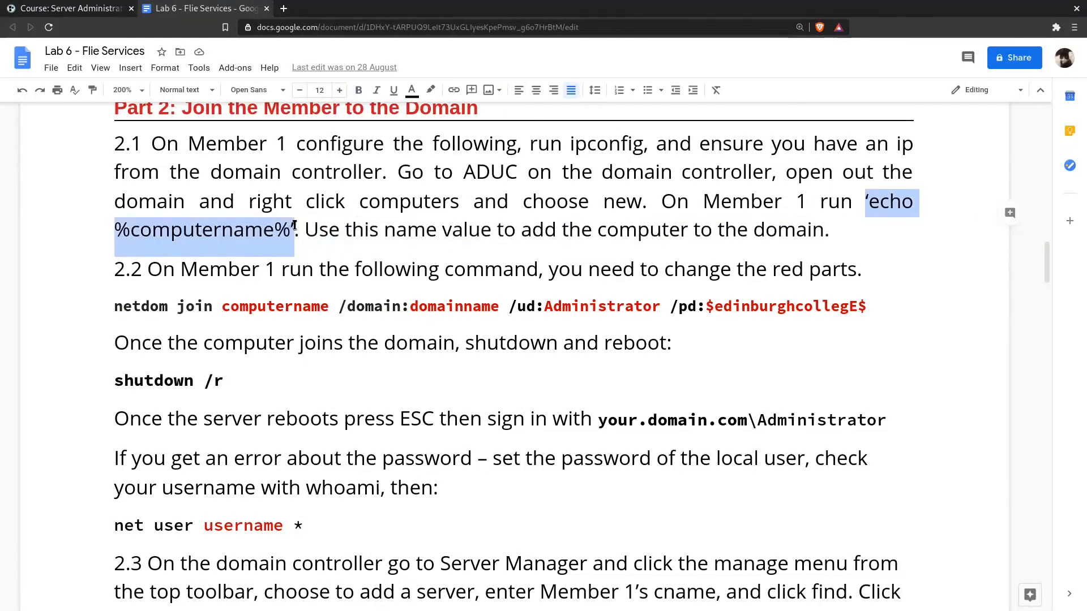
# - Return to Member 1's command prompt and display its computer name with echo %computername%
pyautogui.press('super')
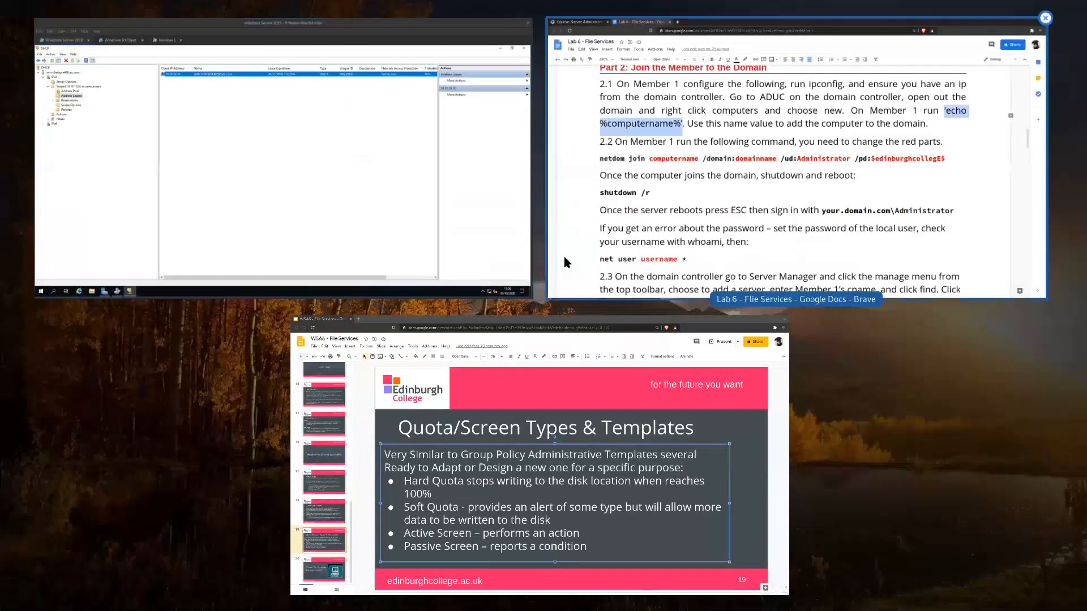
pyautogui.click(264, 155)
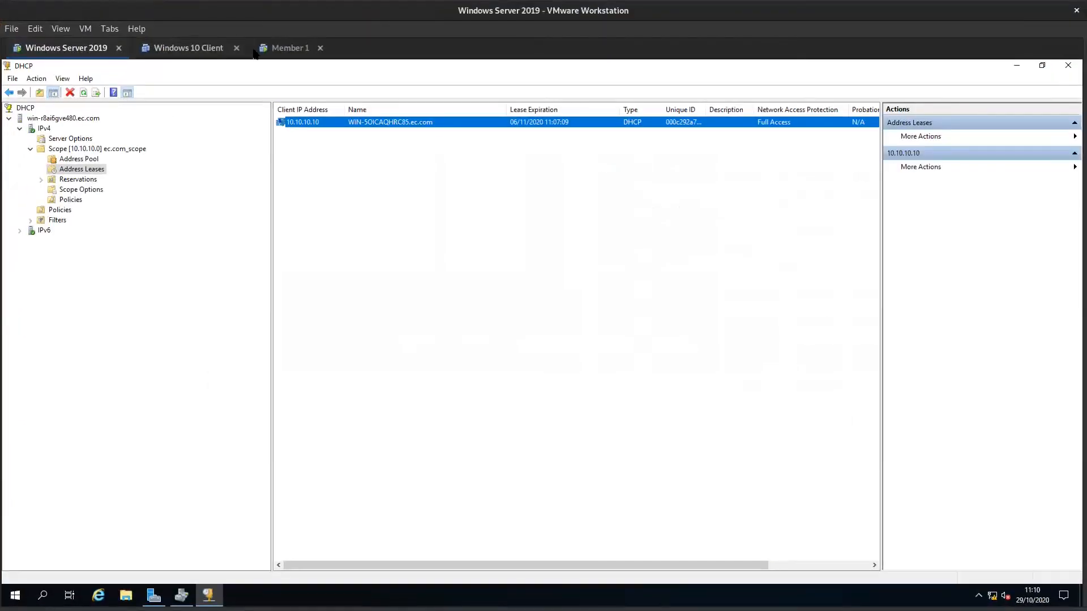
pyautogui.click(281, 48)
pyautogui.click(426, 317)
pyautogui.write('ec')
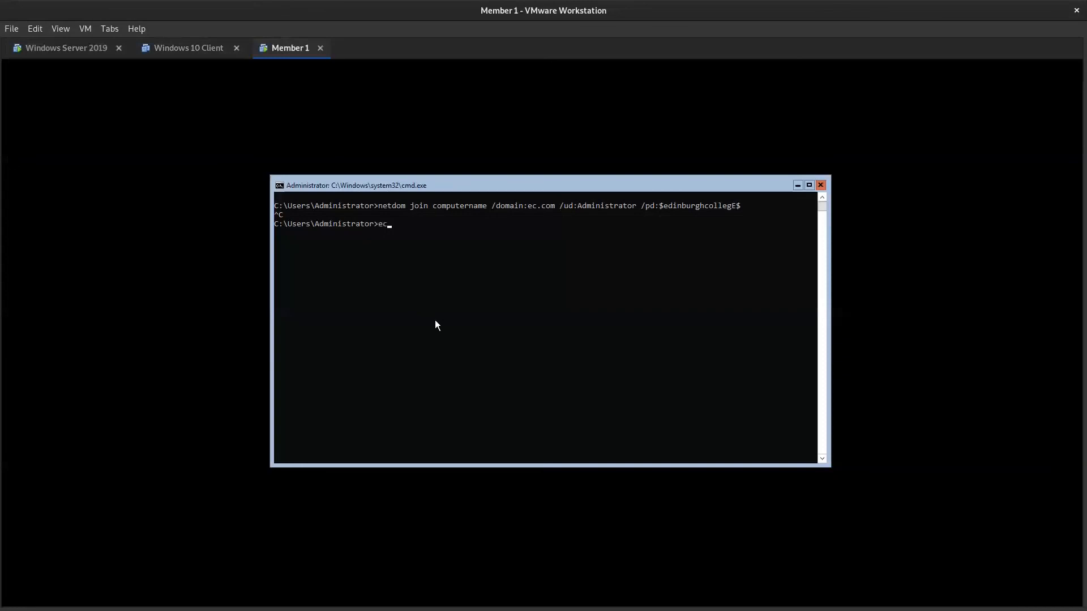
pyautogui.write('ho %%')
pyautogui.write('computerna')
pyautogui.write('me%')
pyautogui.press('Return')
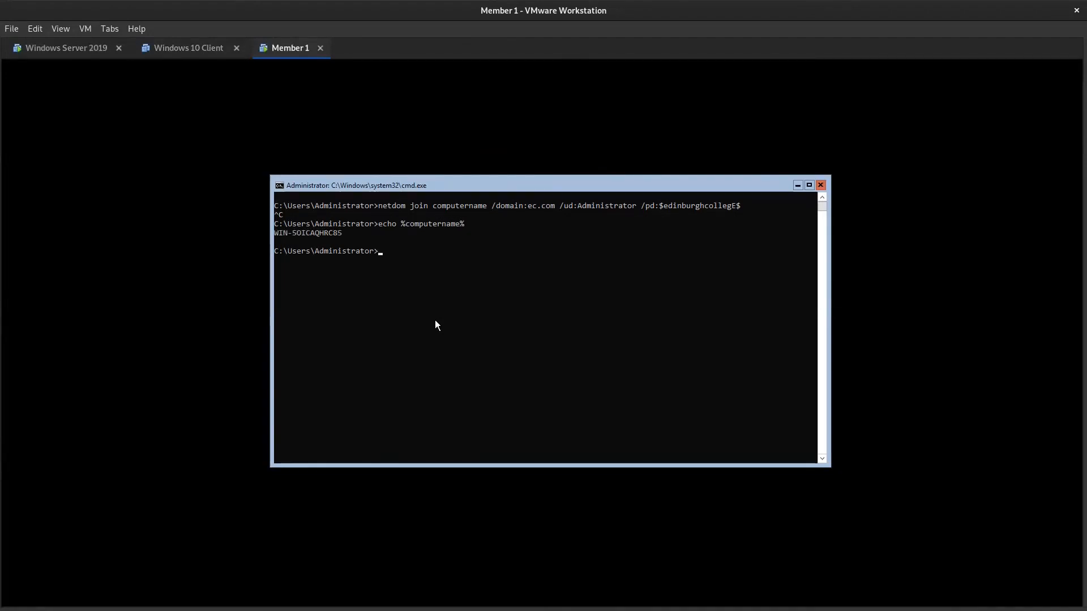
# - Compare the displayed computer name with the computername placeholder and recall the earlier netdom join command at the prompt
pyautogui.click(339, 232)
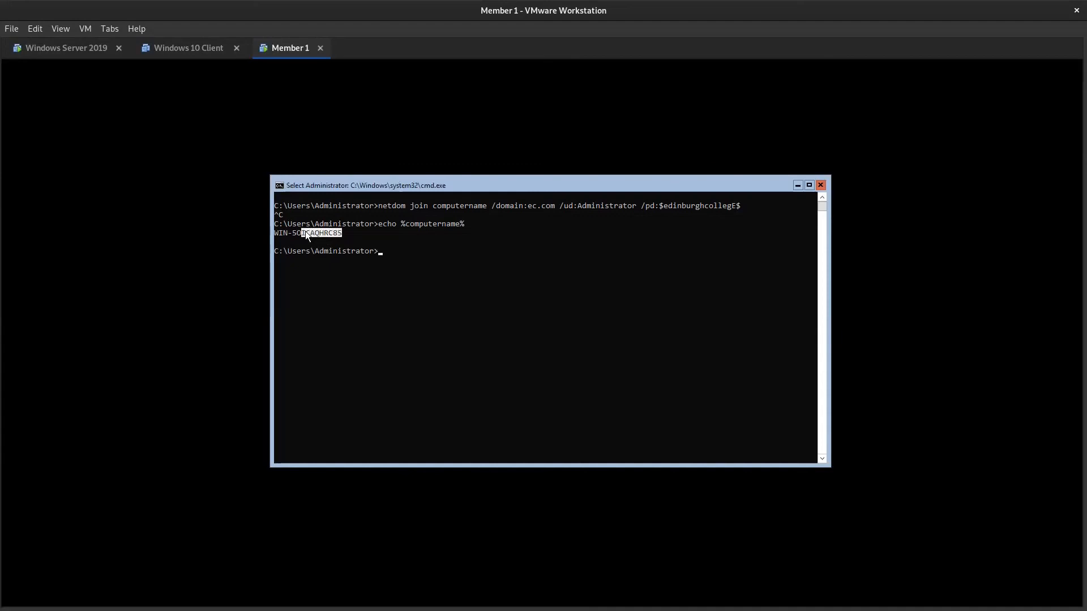
pyautogui.doubleClick(446, 205)
pyautogui.click(416, 245)
pyautogui.press('Up')
pyautogui.press('Up')
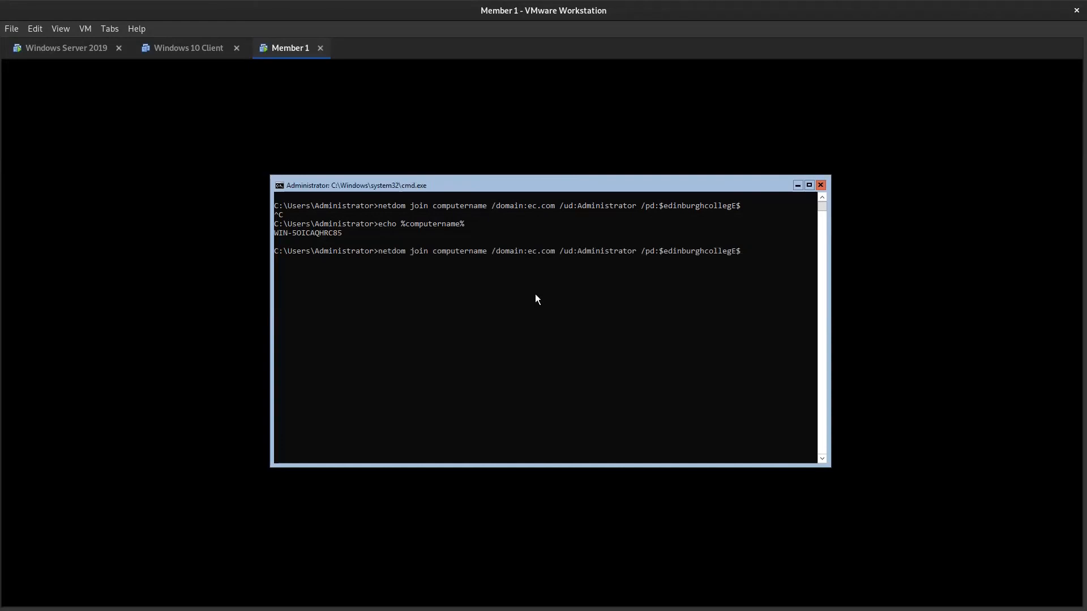
# - Replace the computername placeholder with WIN-5OICAQHRC85 and run the netdom join command for the ec.com domain
pyautogui.press('Left')
pyautogui.press('Left')
pyautogui.press('Left')
pyautogui.press('Left')
pyautogui.press('Left')
pyautogui.press('Left')
pyautogui.press('Left')
pyautogui.press('Left')
pyautogui.press('Left')
pyautogui.press('Left')
pyautogui.press('Left')
pyautogui.press('Left')
pyautogui.press('Left')
pyautogui.press('Left')
pyautogui.press('BackSpace')
pyautogui.press('BackSpace')
pyautogui.press('BackSpace')
pyautogui.press('BackSpace')
pyautogui.press('BackSpace')
pyautogui.press('BackSpace')
pyautogui.press('BackSpace')
pyautogui.press('BackSpace')
pyautogui.press('BackSpace')
pyautogui.press('BackSpace')
pyautogui.press('BackSpace')
pyautogui.press('BackSpace')
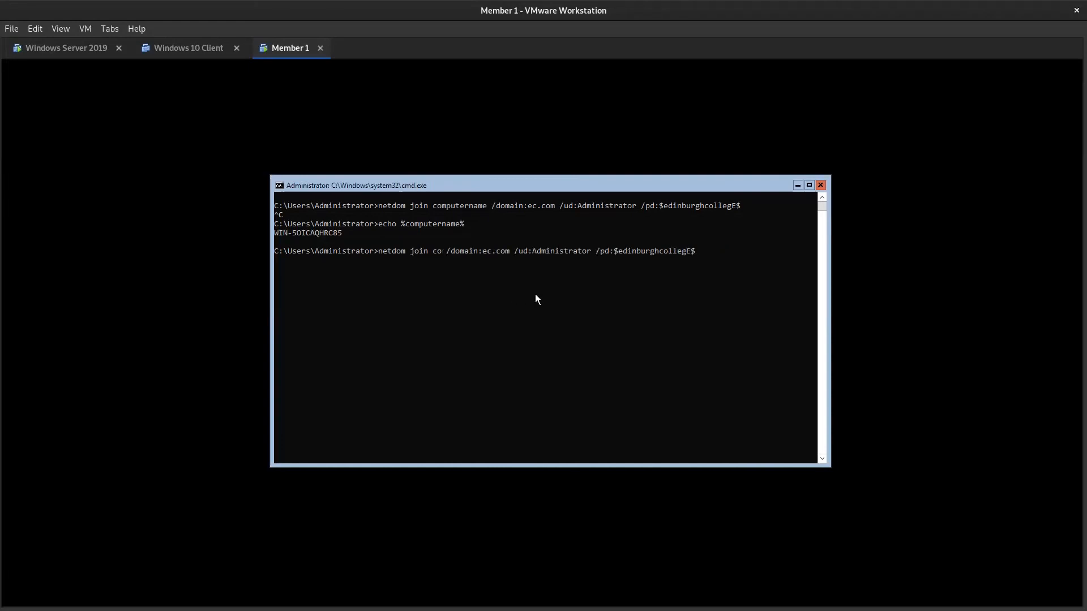
pyautogui.write('IN-5')
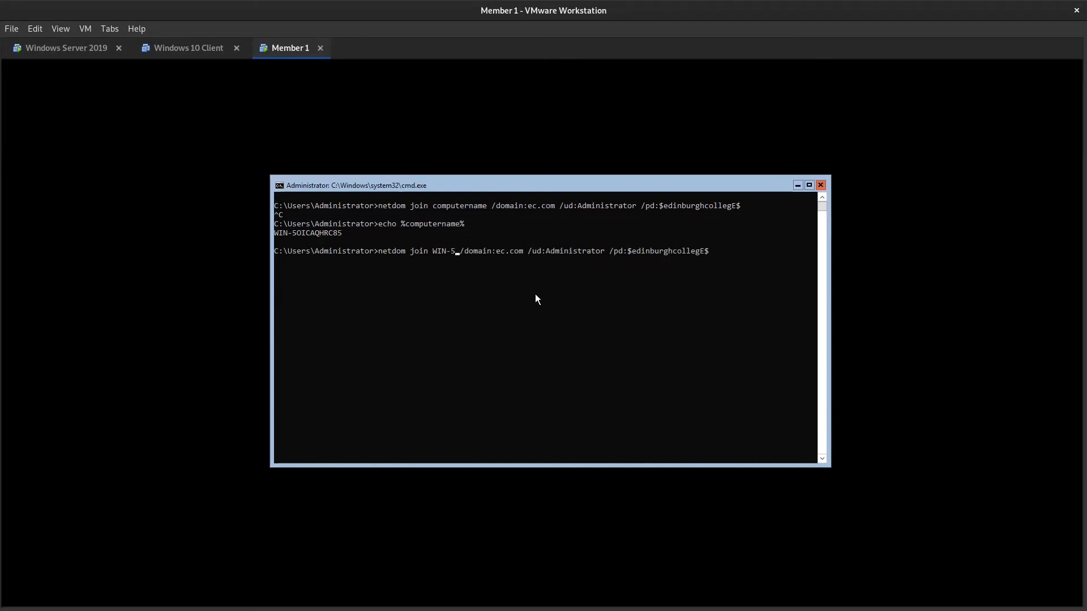
pyautogui.write('O')
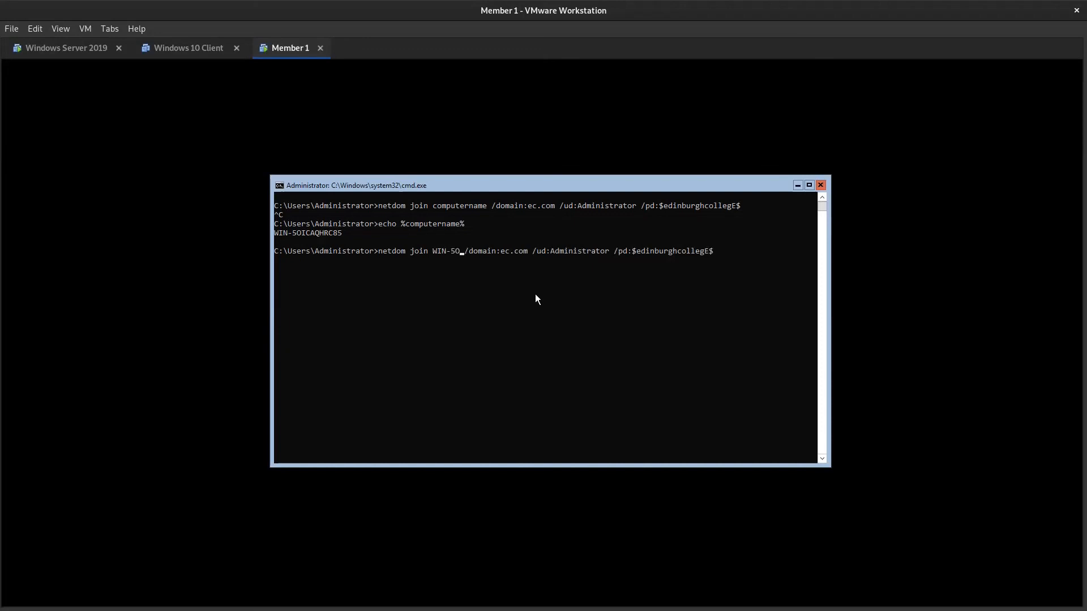
pyautogui.write('ICA')
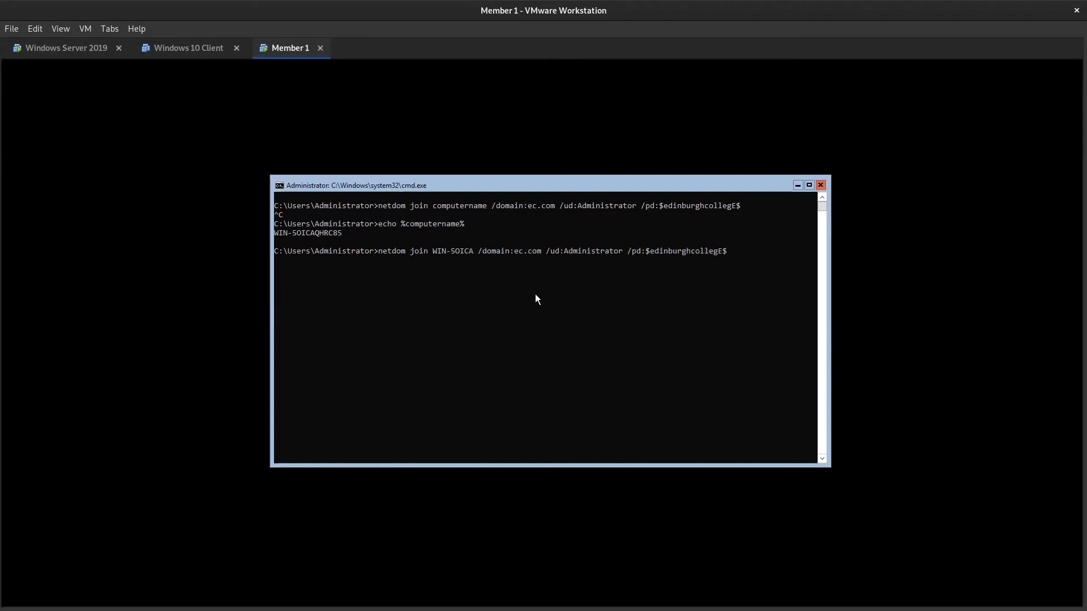
pyautogui.write('Q')
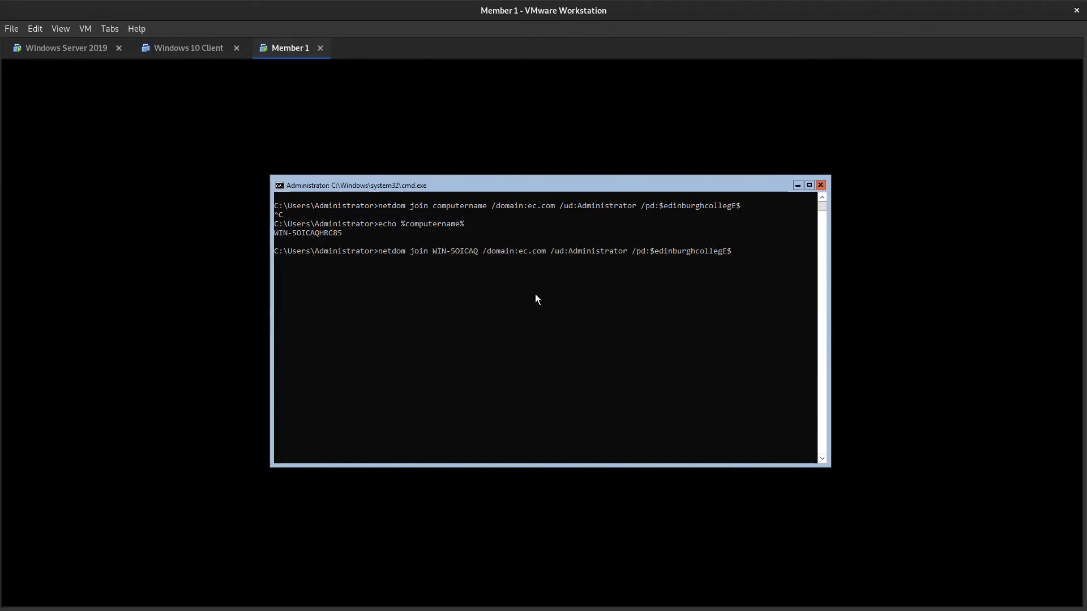
pyautogui.write('H')
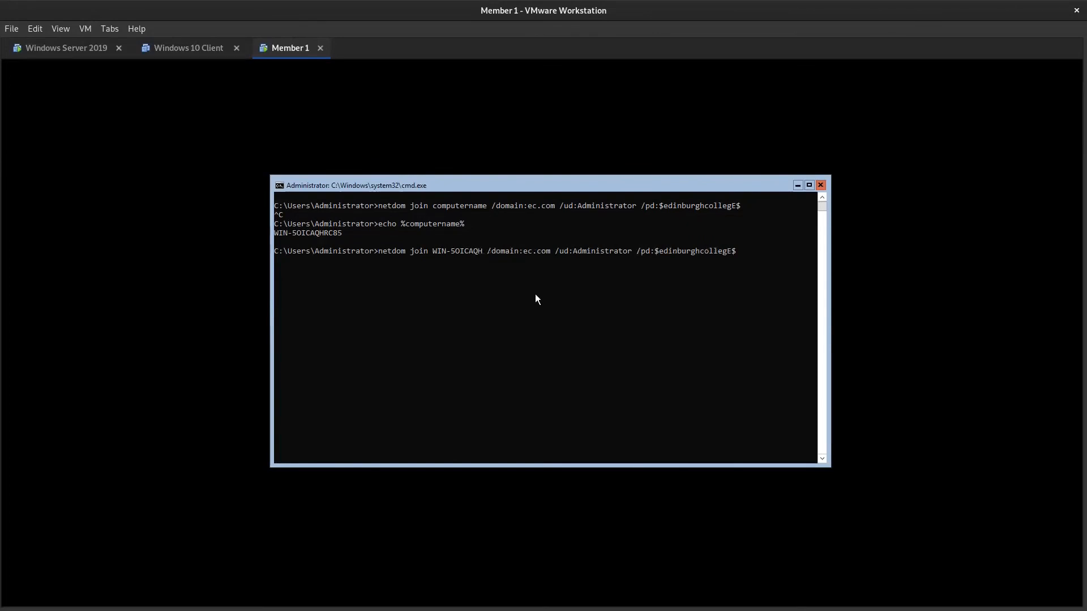
pyautogui.write('RC85')
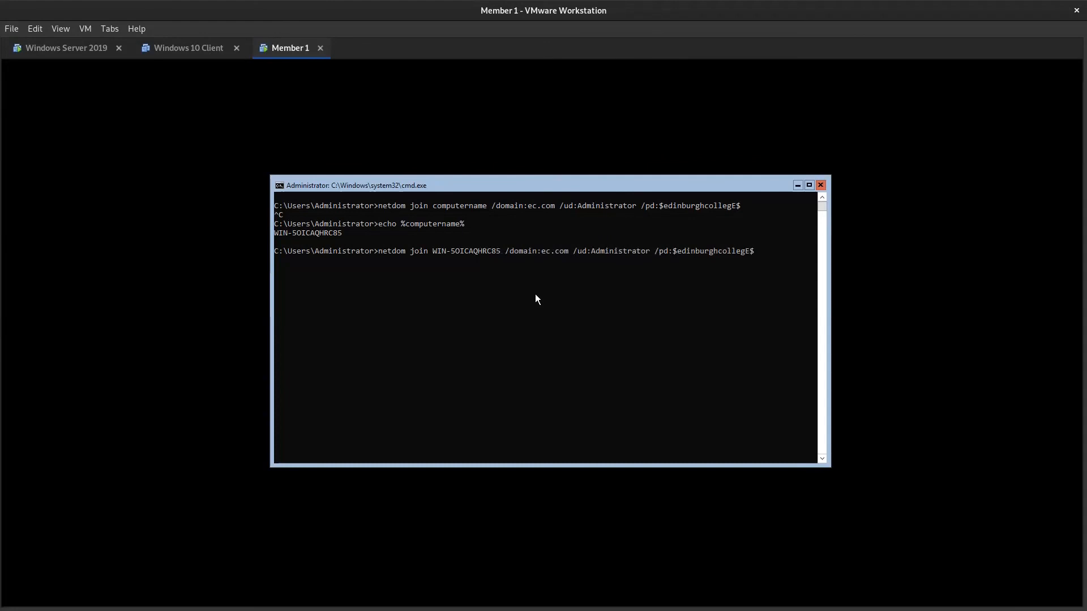
pyautogui.press('Return')
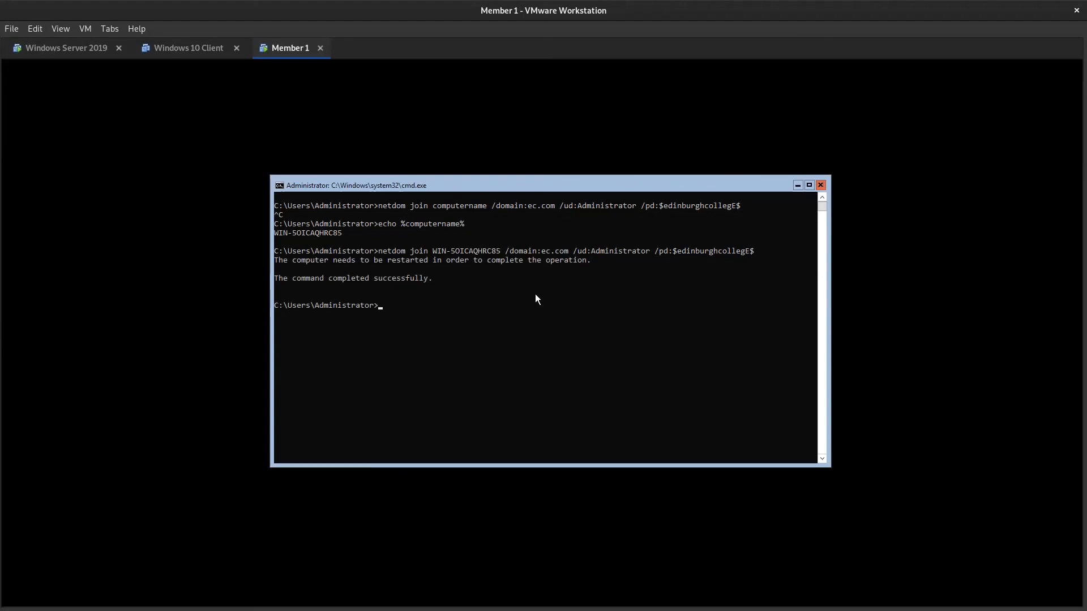
# - Restart Member 1 with shutdown /r, dismiss the sign-out notice and show the overview of open windows
pyautogui.write('shutdown /r')
pyautogui.press('Return')
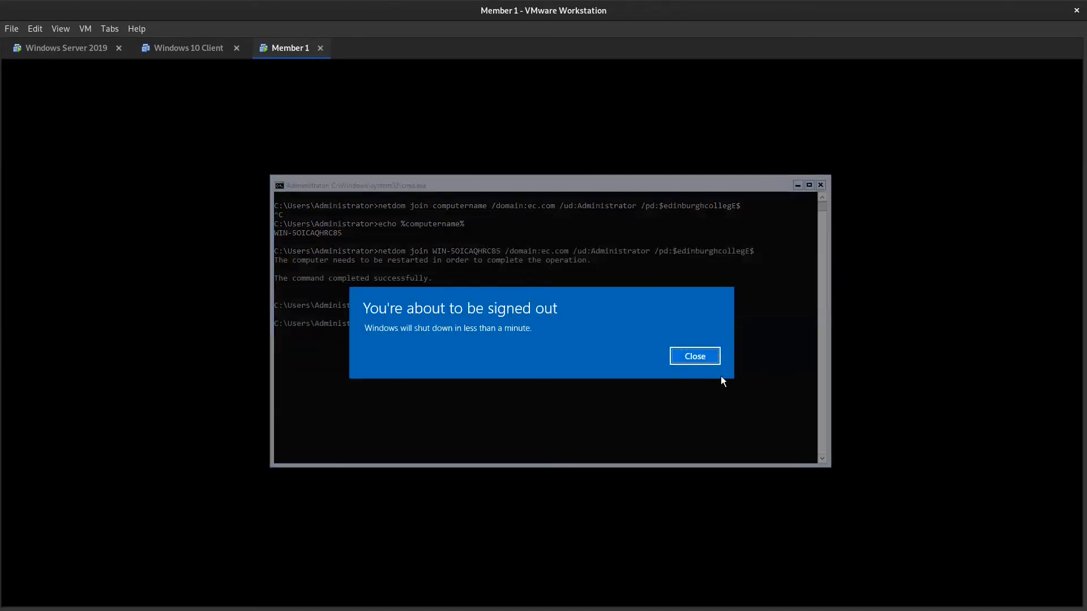
pyautogui.click(711, 355)
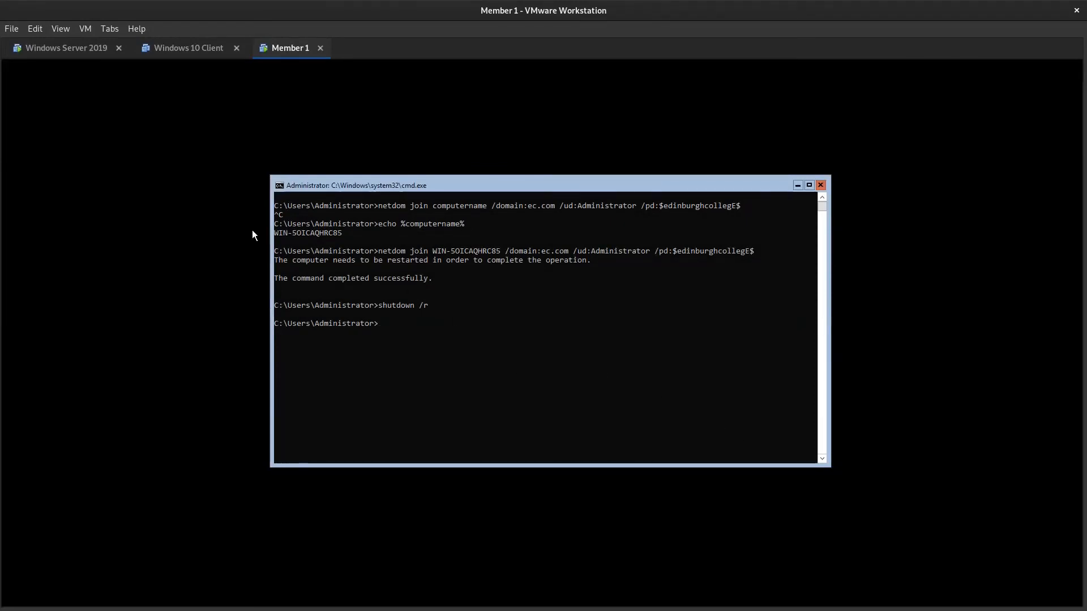
pyautogui.press('super')
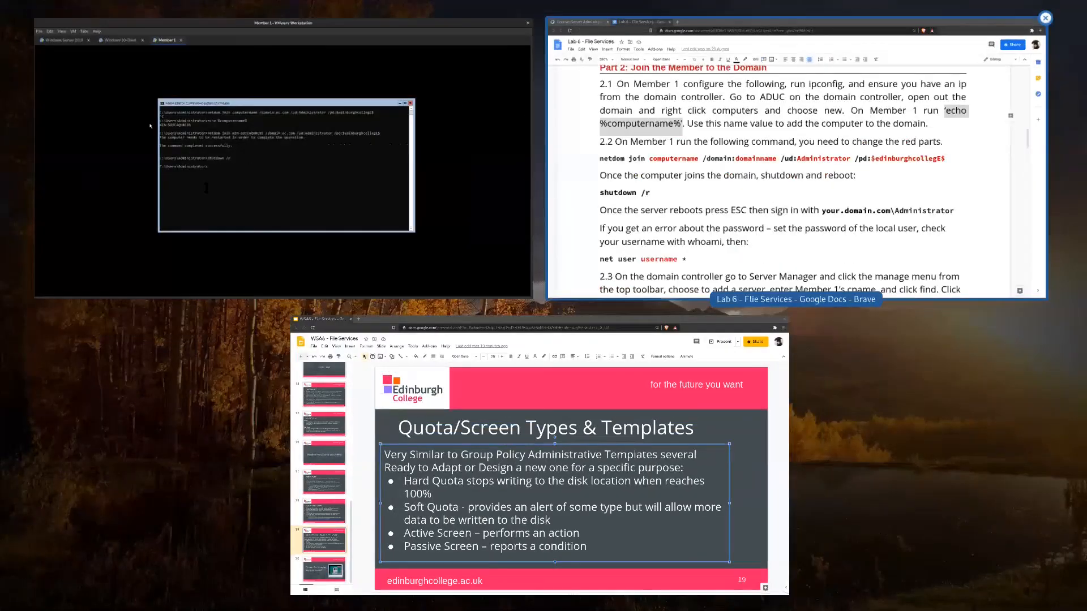
# - Switch to the Lab 6 document and examine the computername, domain, user and password parts of the netdom join command in step 2.2
pyautogui.click(792, 169)
pyautogui.click(259, 295)
pyautogui.doubleClick(260, 304)
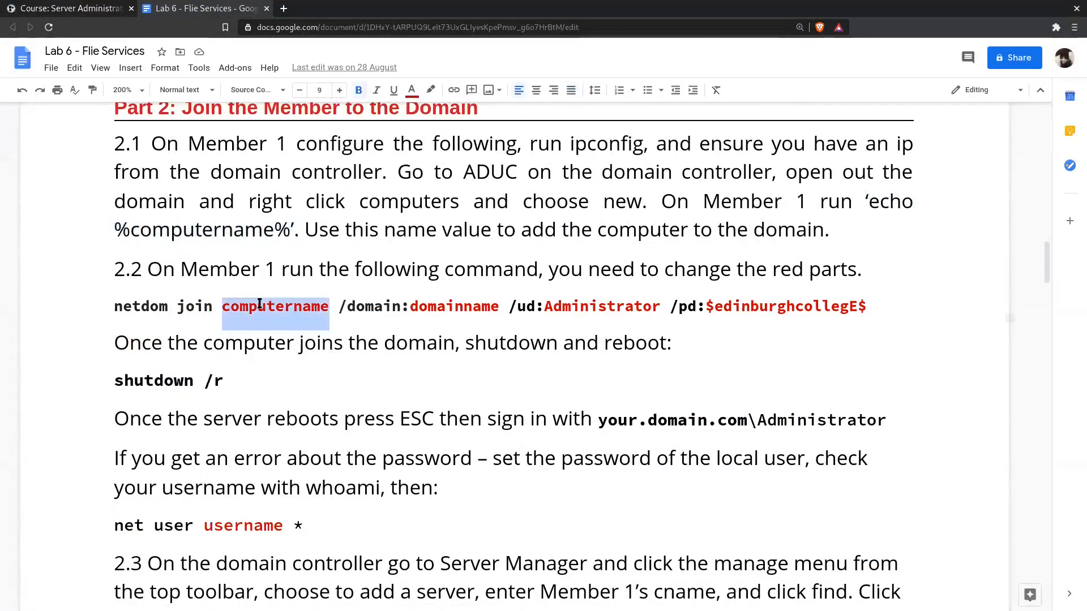
pyautogui.doubleClick(451, 309)
pyautogui.click(578, 310)
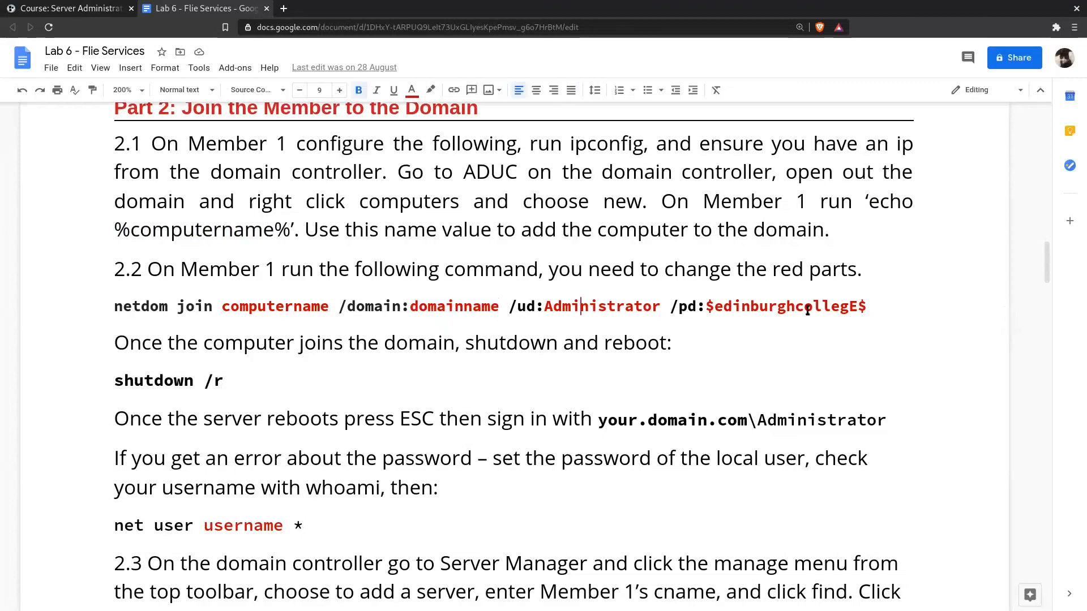
pyautogui.doubleClick(763, 299)
pyautogui.click(544, 309)
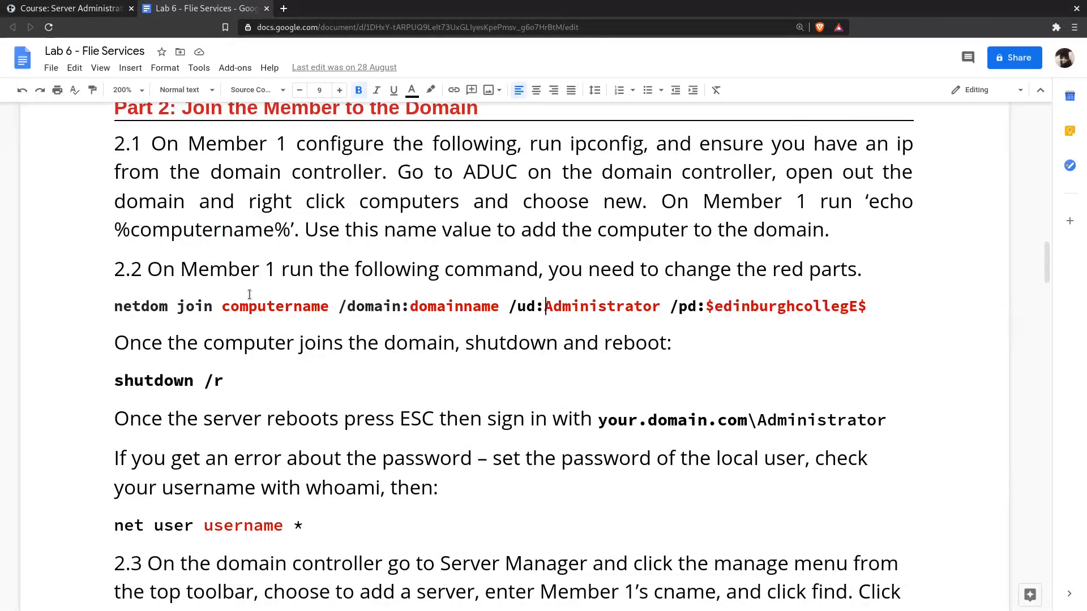
pyautogui.moveTo(141, 306); pyautogui.dragTo(874, 316)
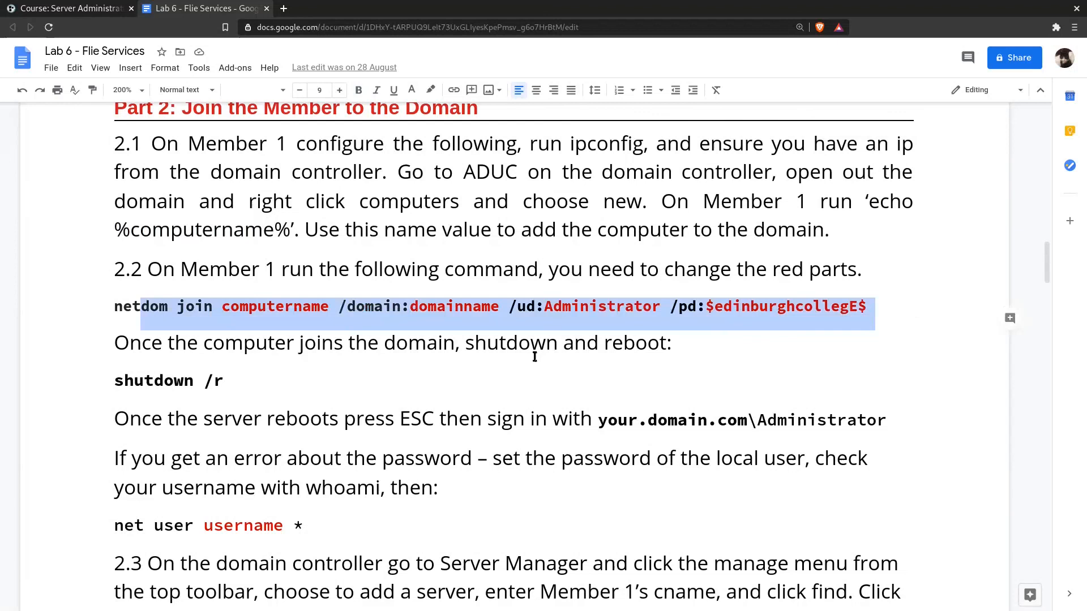
# - Read on to Part 3 and examine the two netsh advfirewall commands in step 3.1
pyautogui.scroll(-4, 534, 356)
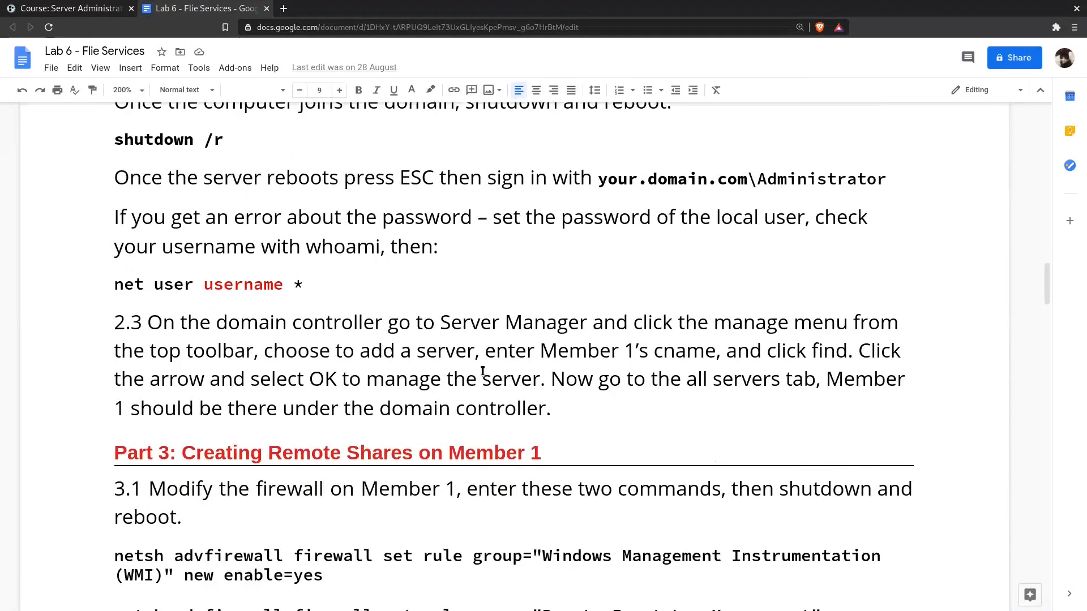
pyautogui.scroll(-5, 482, 371)
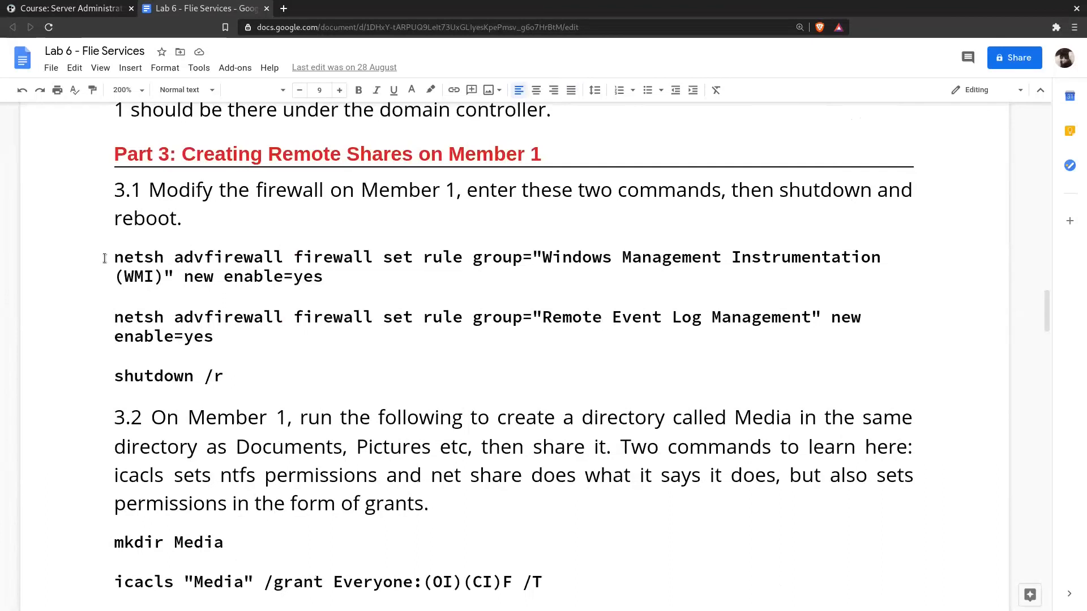
pyautogui.moveTo(104, 258); pyautogui.dragTo(274, 352)
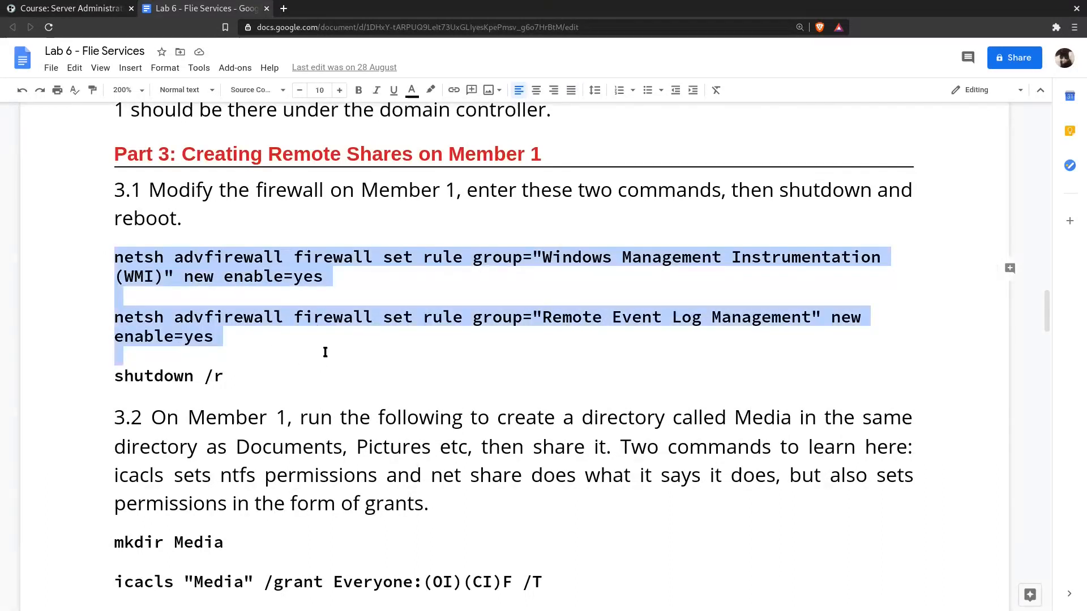
pyautogui.click(472, 347)
pyautogui.moveTo(543, 317); pyautogui.dragTo(534, 317)
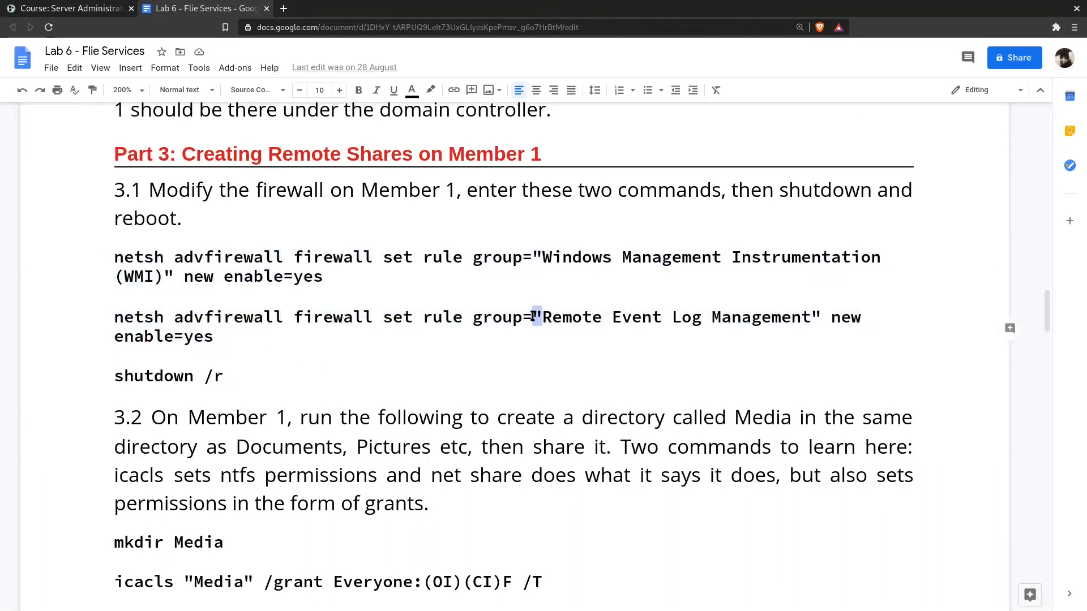
pyautogui.click(530, 315)
# - Examine the mkdir, icacls and net share commands for the Media directory in step 3.2
pyautogui.scroll(-3, 271, 363)
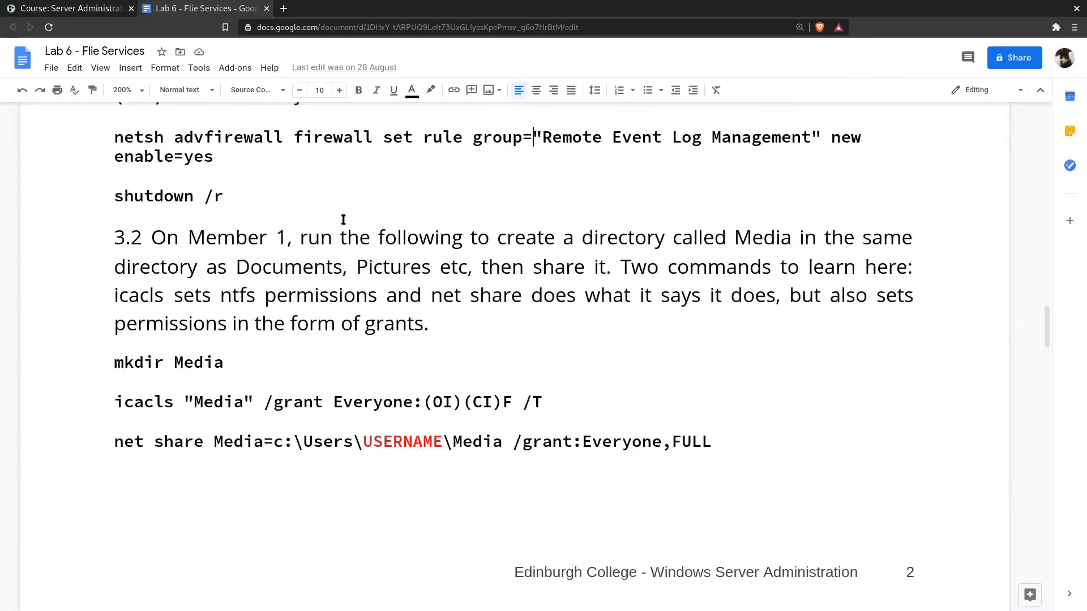
pyautogui.scroll(-2, 393, 335)
pyautogui.moveTo(117, 272); pyautogui.dragTo(771, 364)
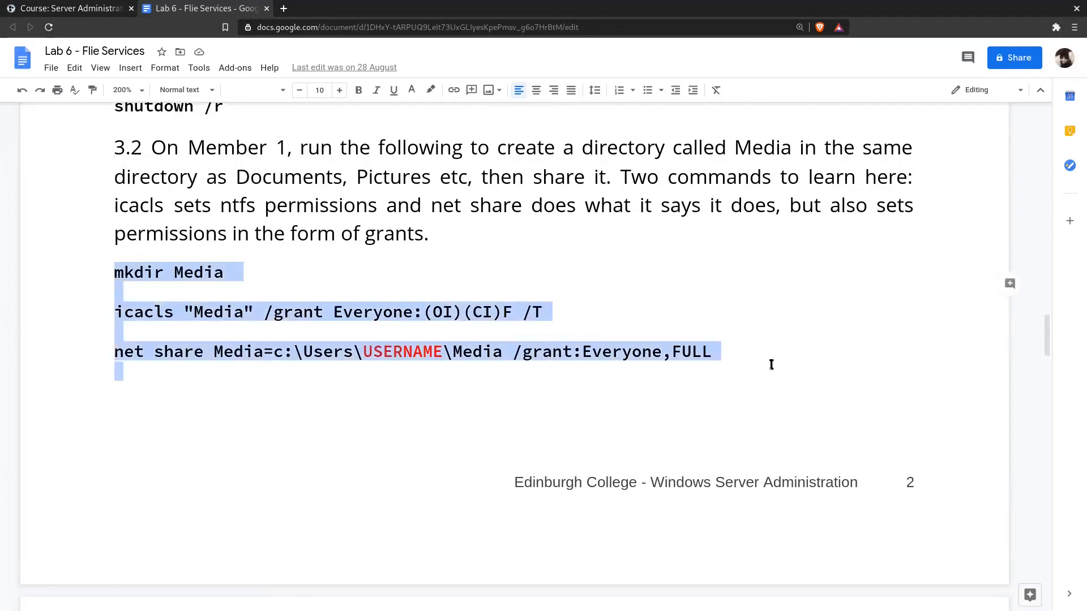
pyautogui.click(770, 364)
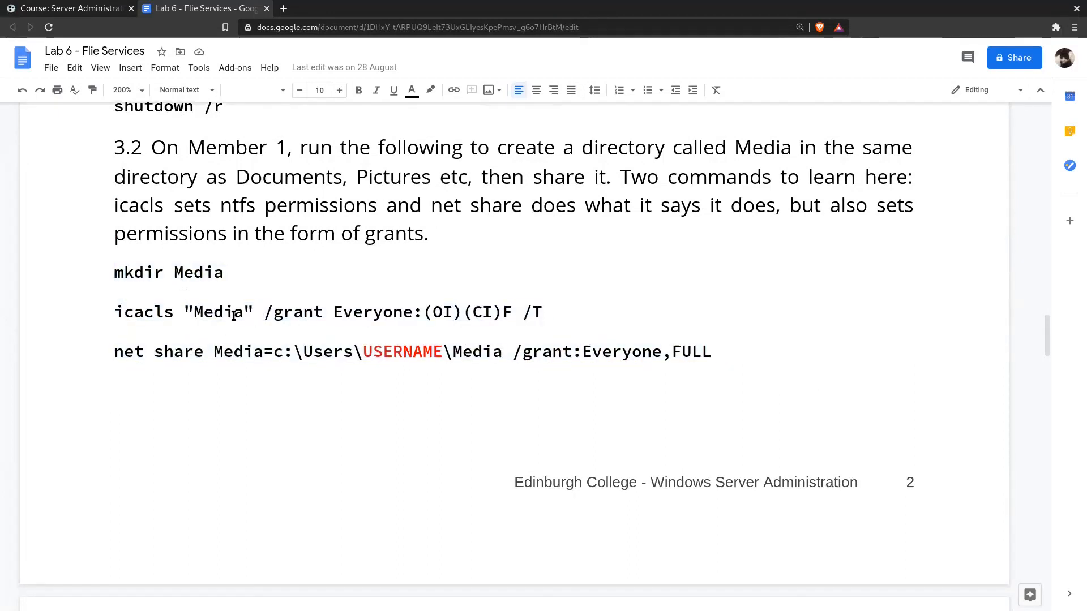
pyautogui.tripleClick(192, 353)
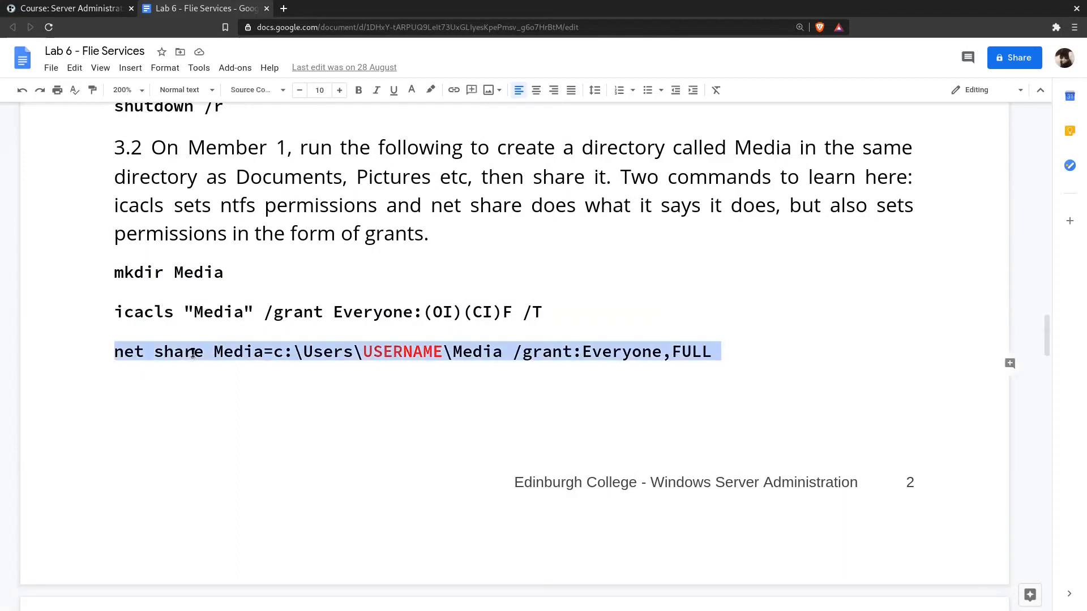
pyautogui.click(428, 354)
pyautogui.tripleClick(428, 353)
# - Switch to the Windows Server 2019 machine in VMware Workstation and enter \\10.10.10.10\NAMEOFSHARE in the Run dialog
pyautogui.press('super')
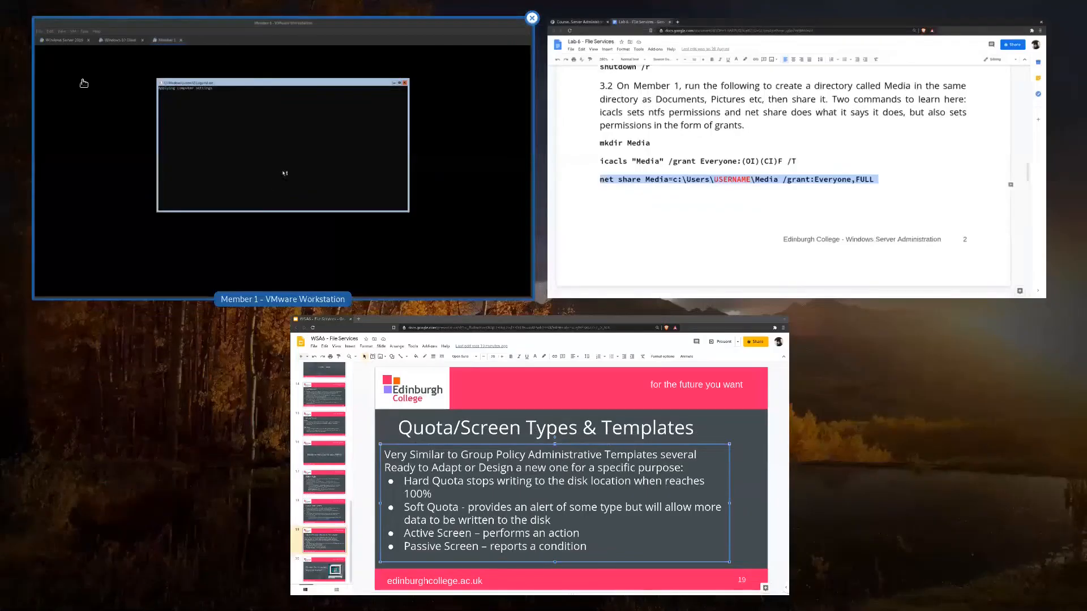
pyautogui.click(84, 83)
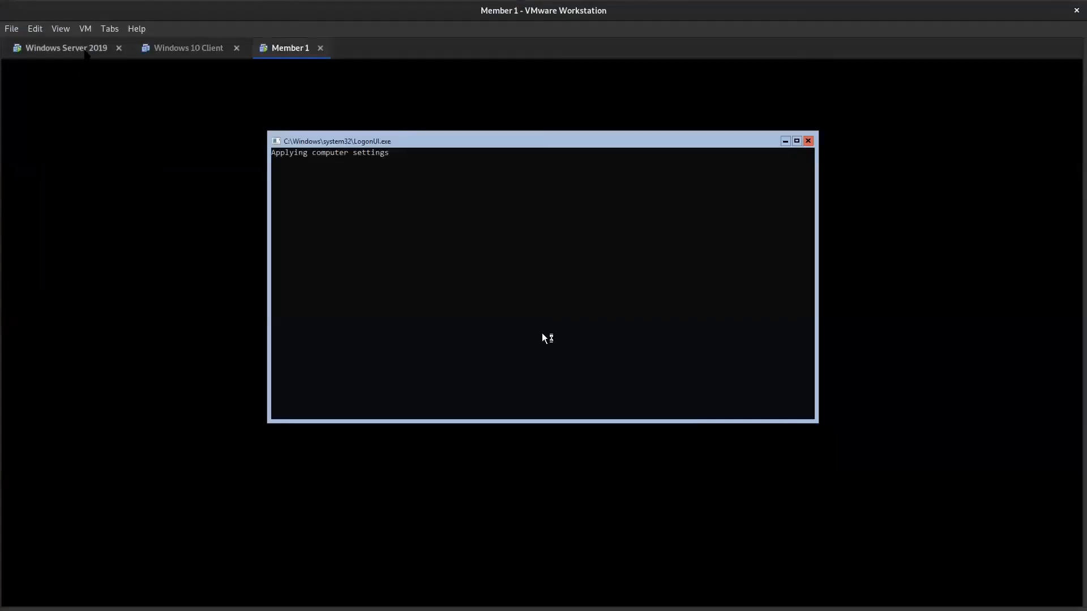
pyautogui.click(85, 49)
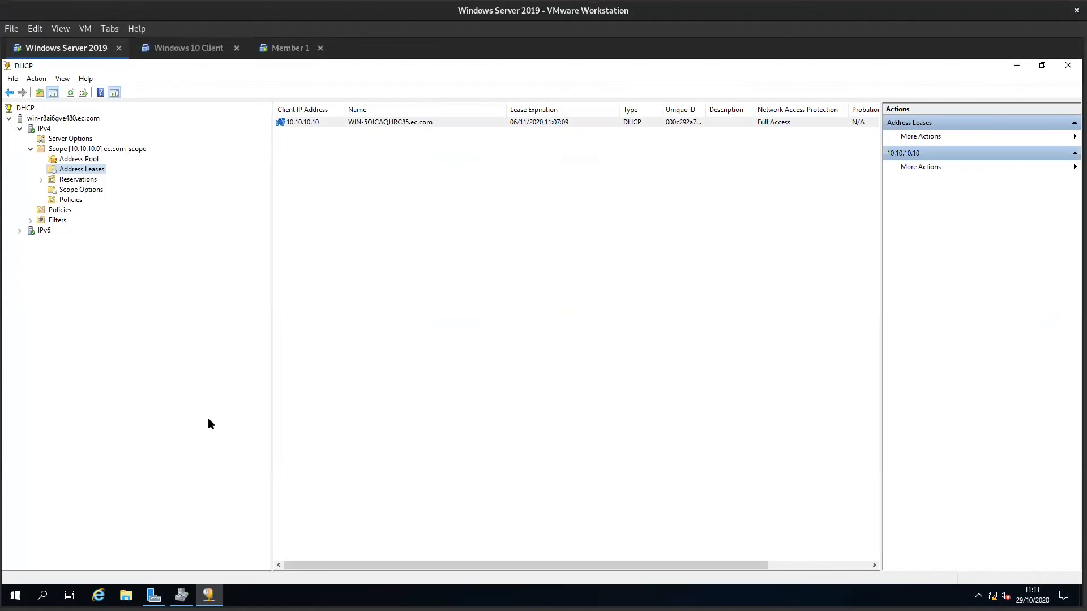
pyautogui.press('super+r')
pyautogui.write('\\\\10')
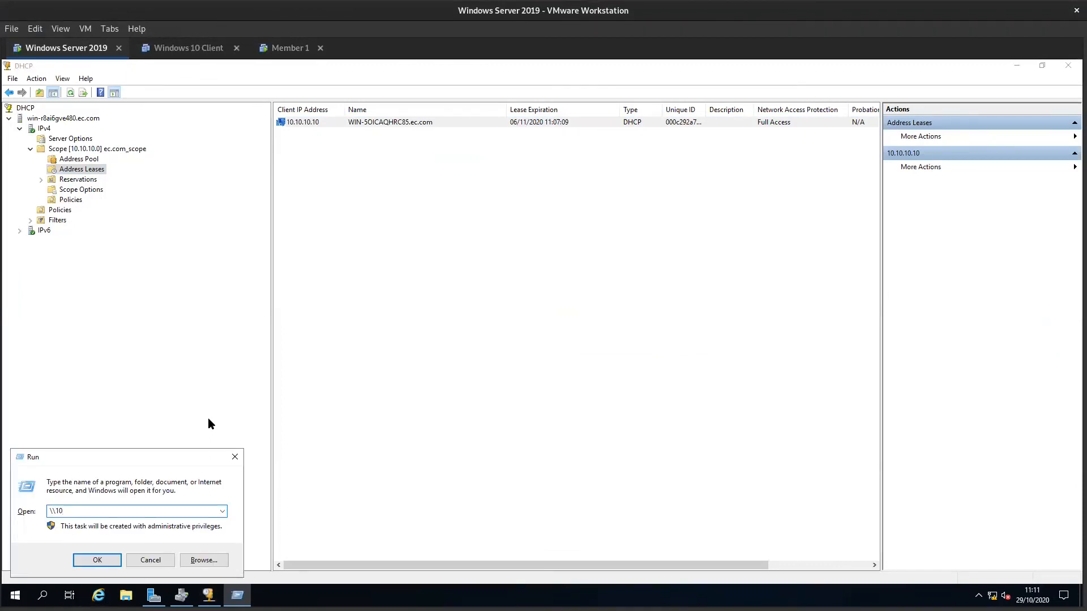
pyautogui.write('.10.10.10\\NAMEOFSHARE')
# - Copy the whole share path entered in the Run dialog
pyautogui.doubleClick(159, 512)
pyautogui.doubleClick(159, 511)
pyautogui.rightClick(86, 507)
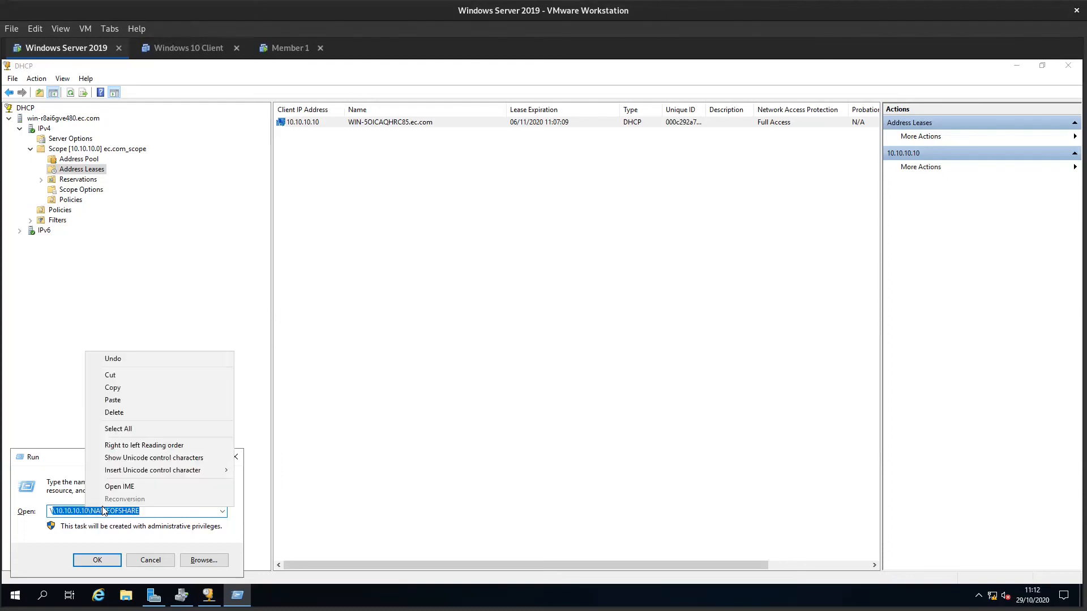
pyautogui.click(114, 387)
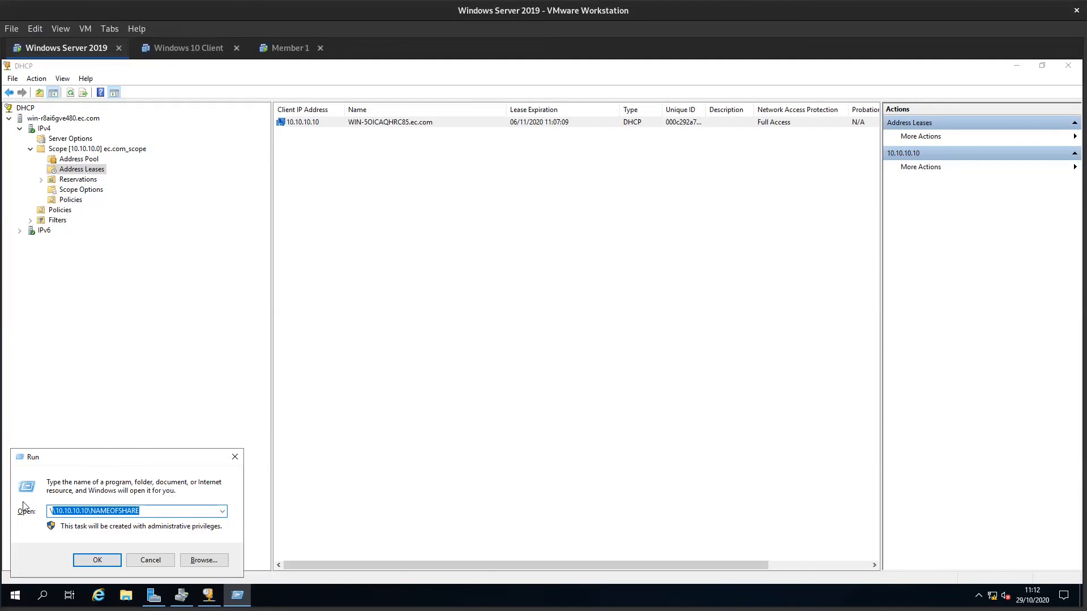
# - Try out mapping network drive Z: to \\10.10.10.10\NAMEOFSHARE from File Explorer, and cancel the mapping
pyautogui.click(120, 595)
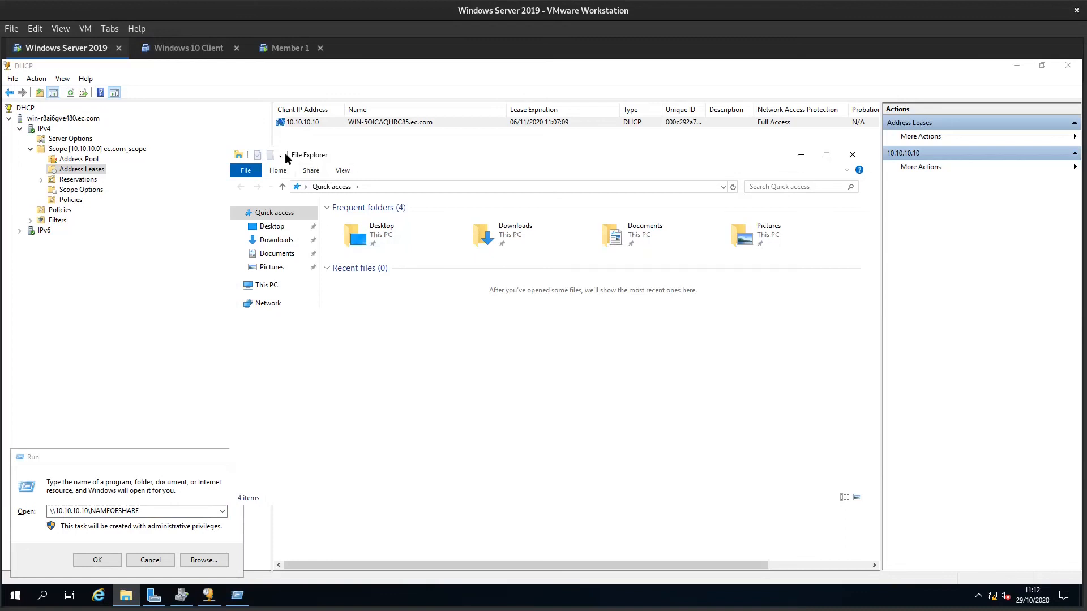
pyautogui.rightClick(261, 310)
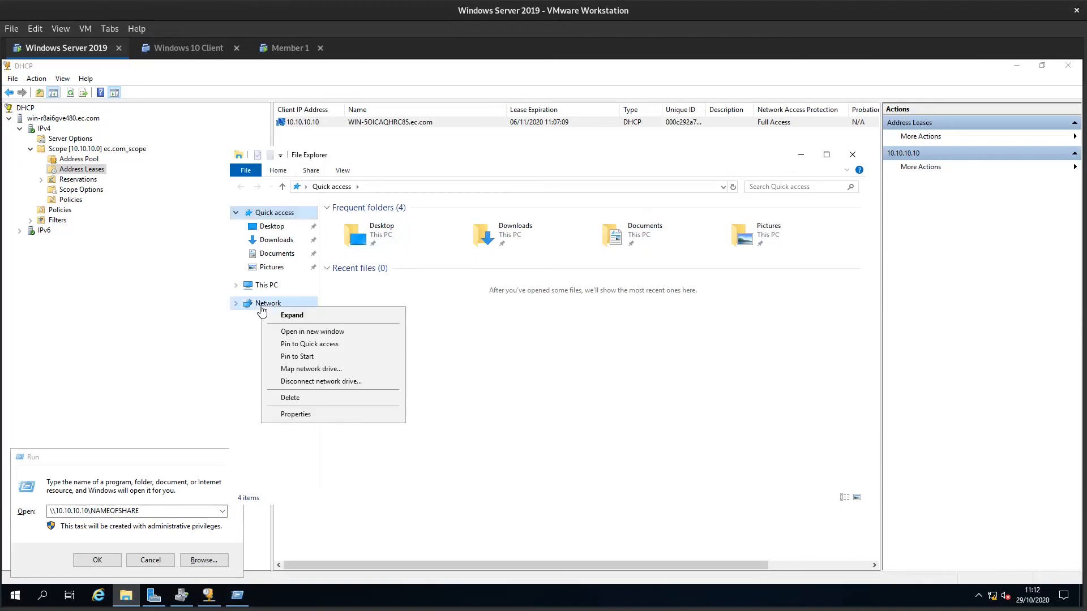
pyautogui.click(312, 369)
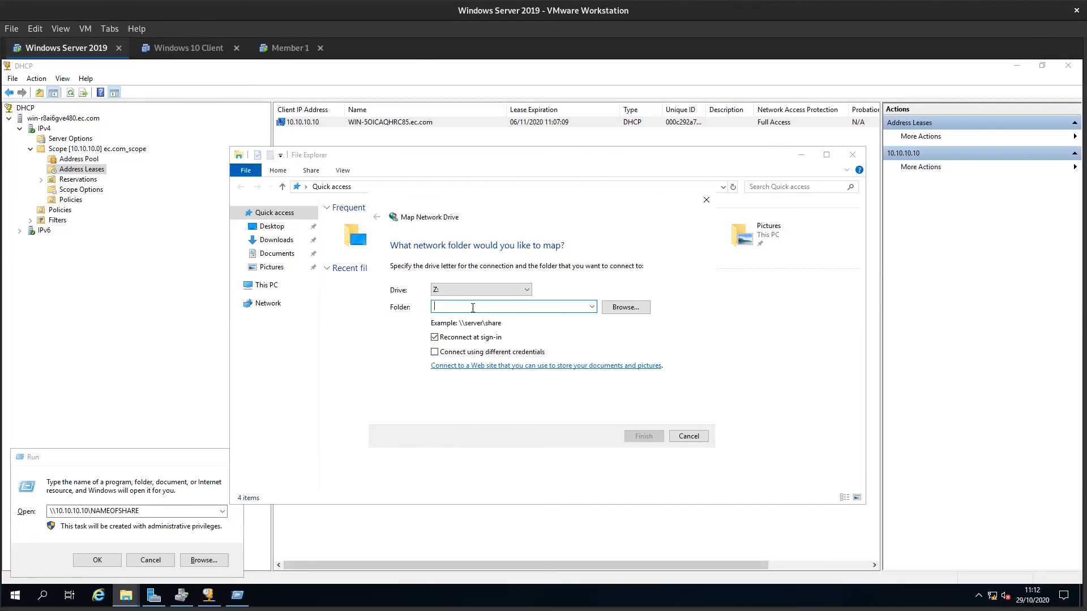
pyautogui.hotkey('ctrl', 'v')
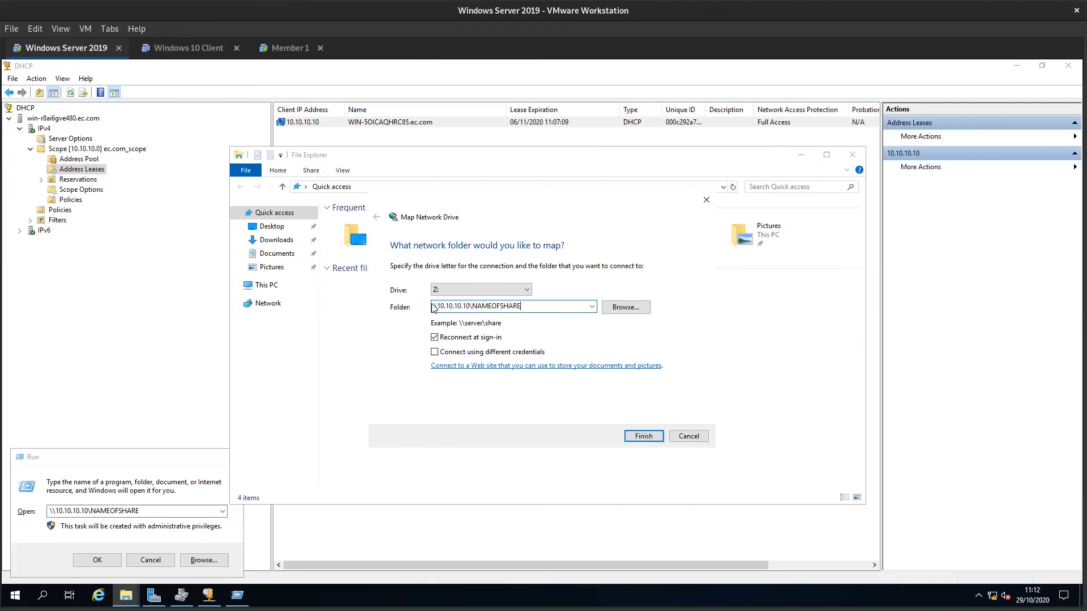
pyautogui.moveTo(467, 307); pyautogui.dragTo(431, 306)
pyautogui.hotkey('ctrl', 'a')
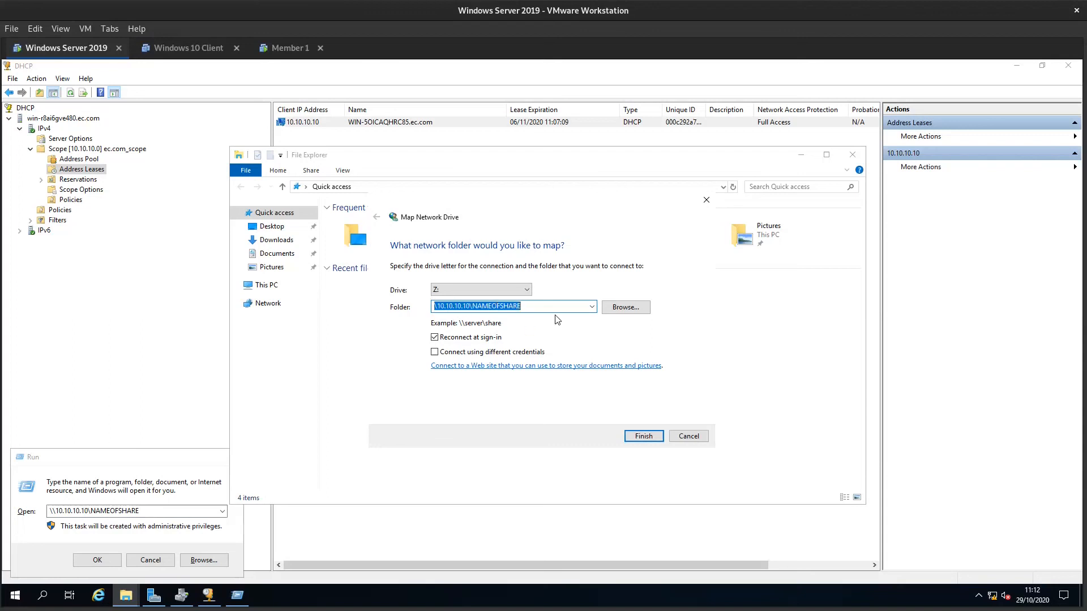
pyautogui.click(688, 436)
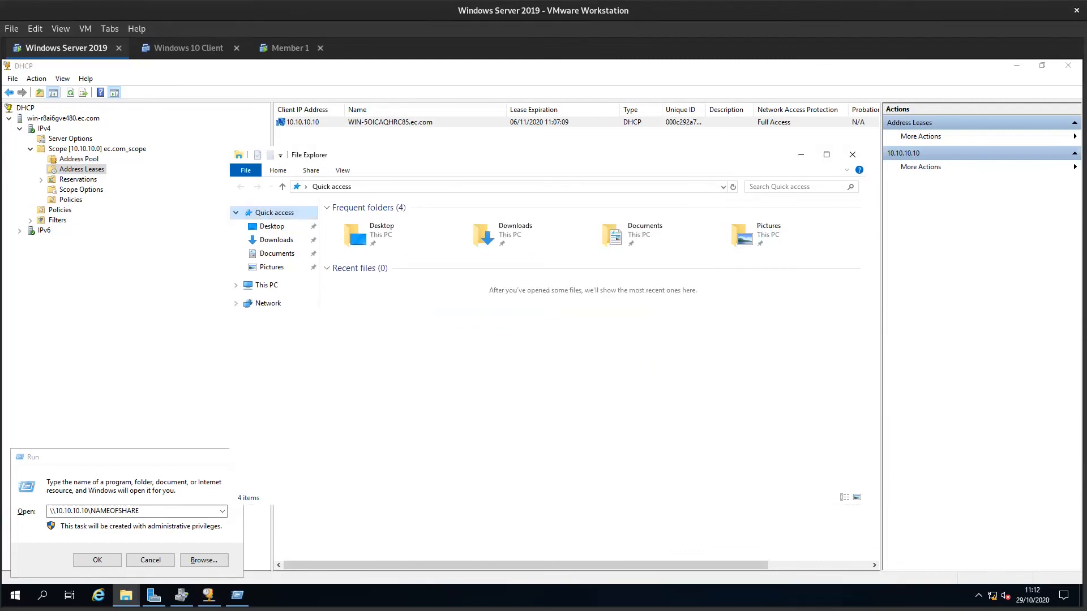
# - Switch to the Lab 6 document and read Part 4's steps on the Sales_Team directory, the FSRM role and the quota template
pyautogui.press('super')
pyautogui.click(664, 227)
pyautogui.scroll(-6, 664, 227)
pyautogui.scroll(-8, 607, 332)
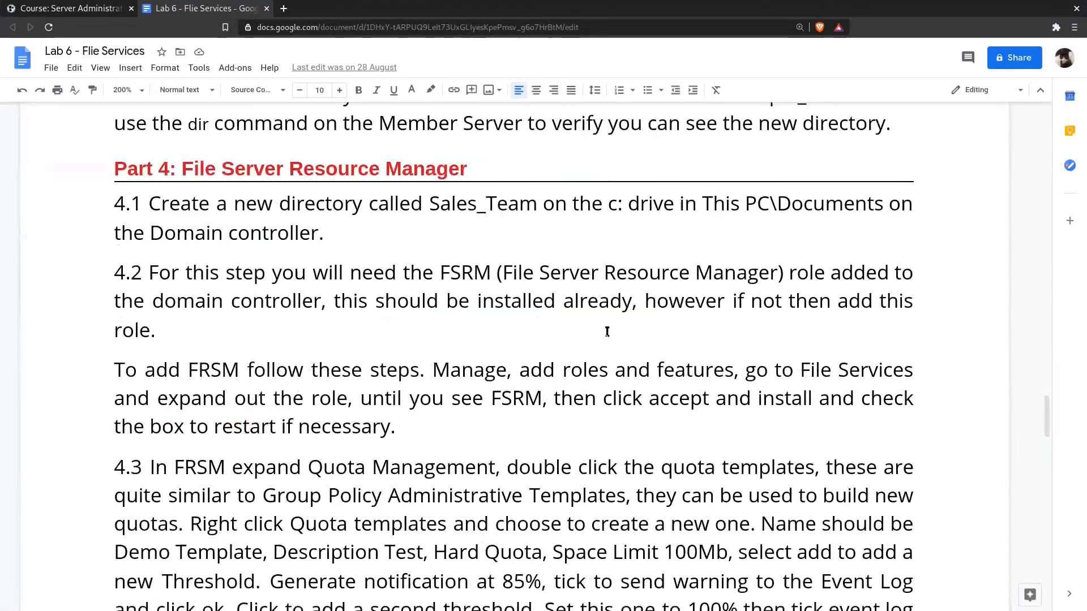
pyautogui.scroll(-1, 475, 113)
pyautogui.doubleClick(477, 146)
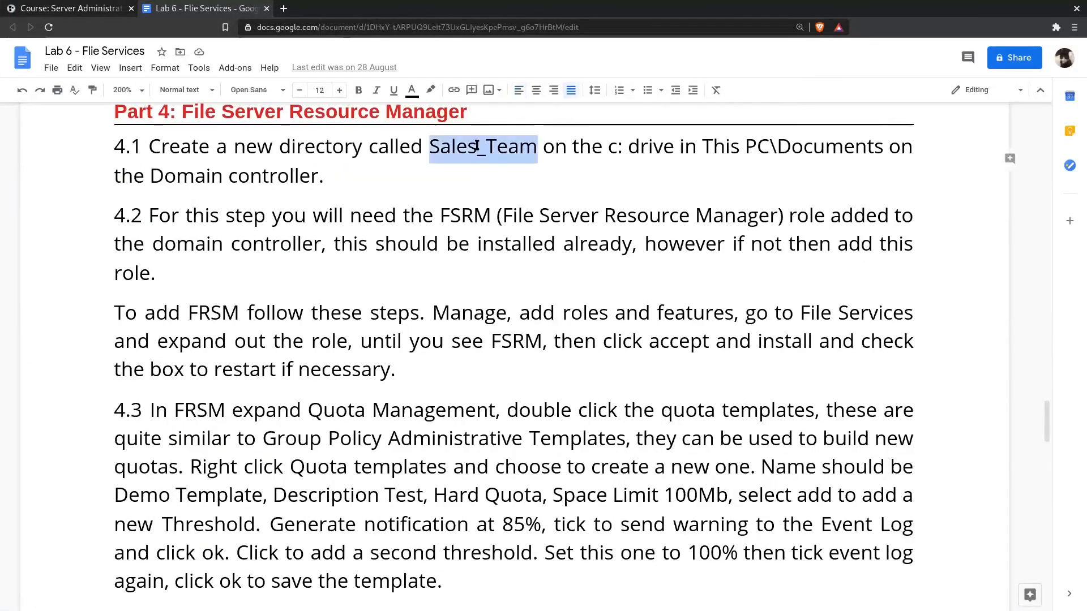
pyautogui.tripleClick(485, 163)
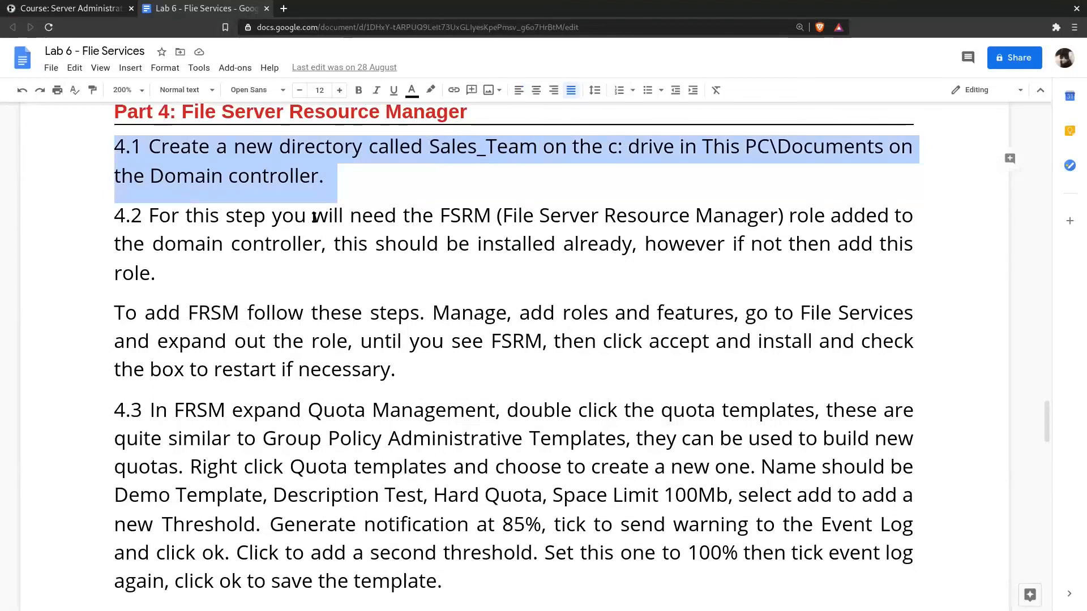
pyautogui.scroll(-2, 413, 317)
pyautogui.scroll(-1, 414, 281)
pyautogui.tripleClick(289, 259)
pyautogui.scroll(-7, 513, 405)
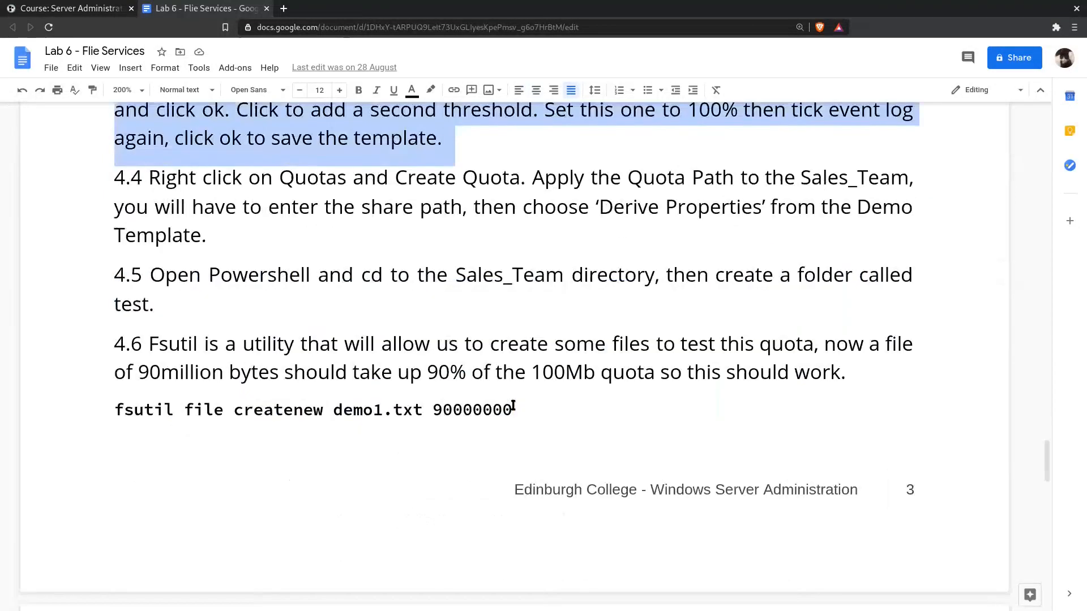
# - Examine step 4.6 and its fsutil file createnew demo1.txt 90000000 command for testing the quota
pyautogui.click(166, 284)
pyautogui.tripleClick(167, 285)
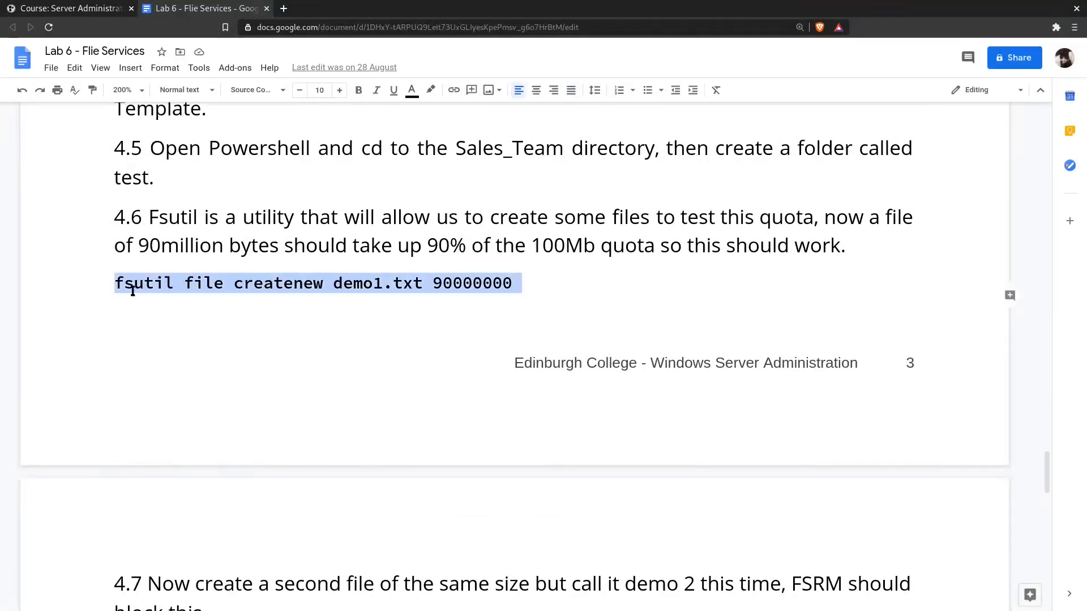
pyautogui.click(440, 281)
pyautogui.moveTo(428, 276); pyautogui.dragTo(528, 274)
pyautogui.click(528, 274)
pyautogui.click(311, 276)
pyautogui.tripleClick(311, 276)
pyautogui.click(440, 245)
pyautogui.tripleClick(439, 245)
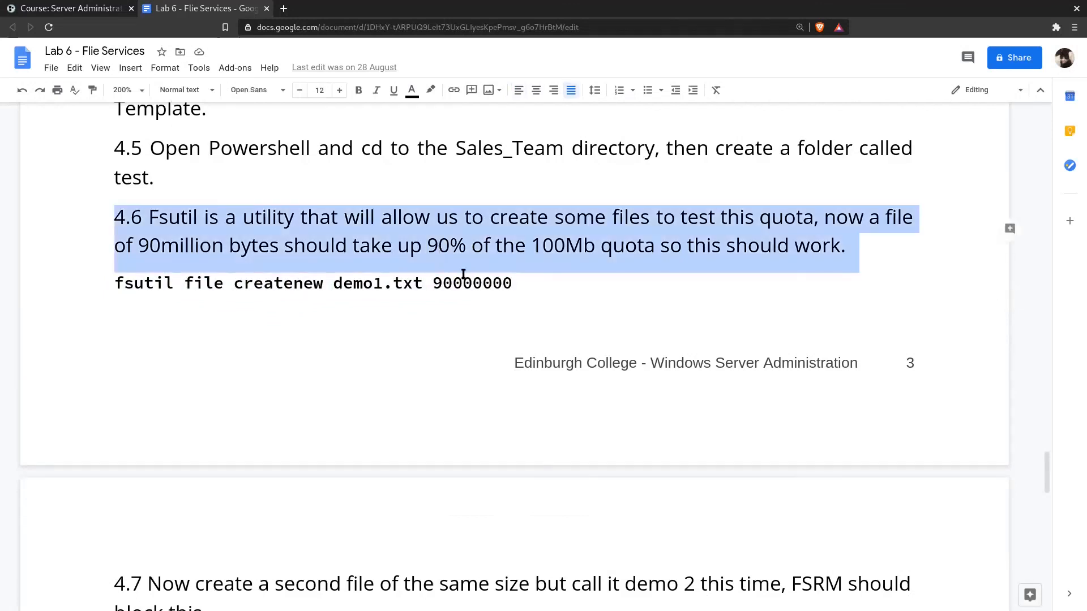
pyautogui.click(332, 283)
# - Read steps 4.7 and 4.8 and the Part 5 instructions on FSRM file screening
pyautogui.scroll(-3, 384, 345)
pyautogui.scroll(-3, 384, 346)
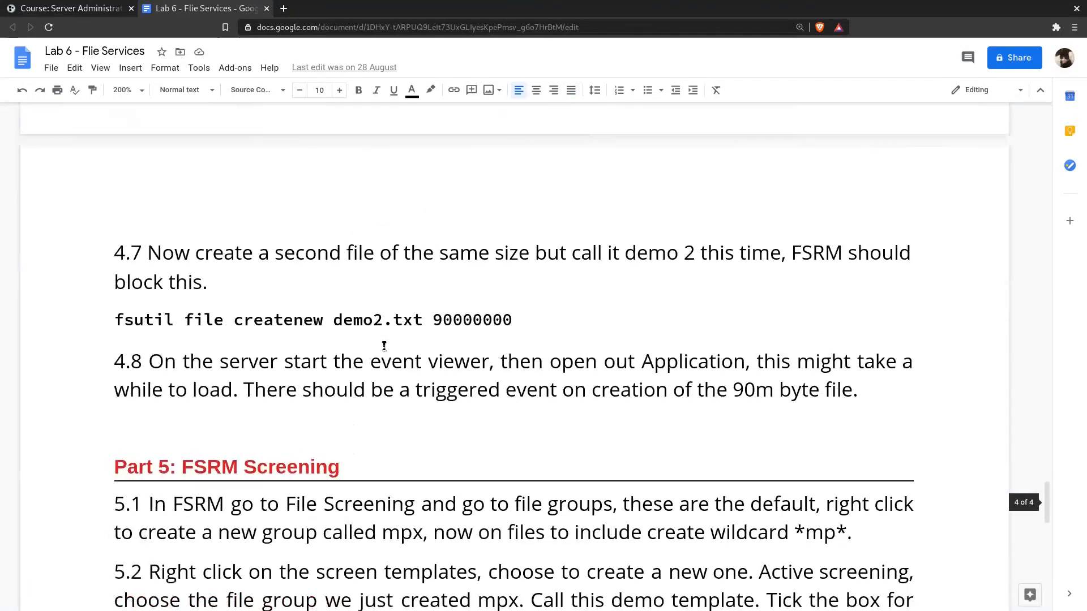
pyautogui.scroll(-3, 383, 346)
pyautogui.scroll(-3, 384, 346)
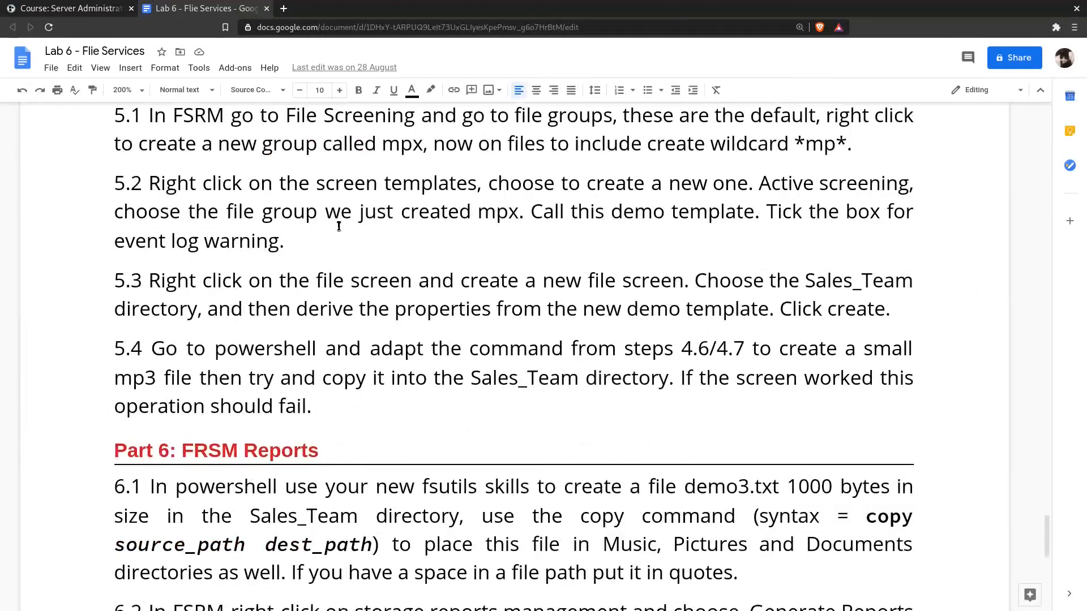
pyautogui.scroll(-2, 433, 390)
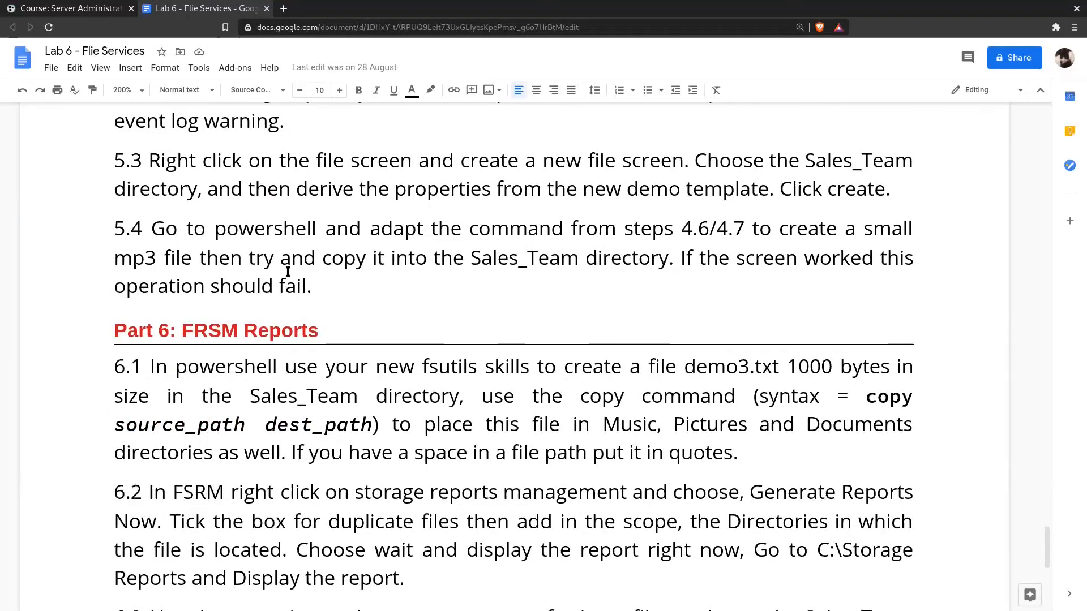
# - Examine steps 6.1 to 6.3 on FSRM reports, through to the end of the lab document
pyautogui.scroll(-3, 441, 327)
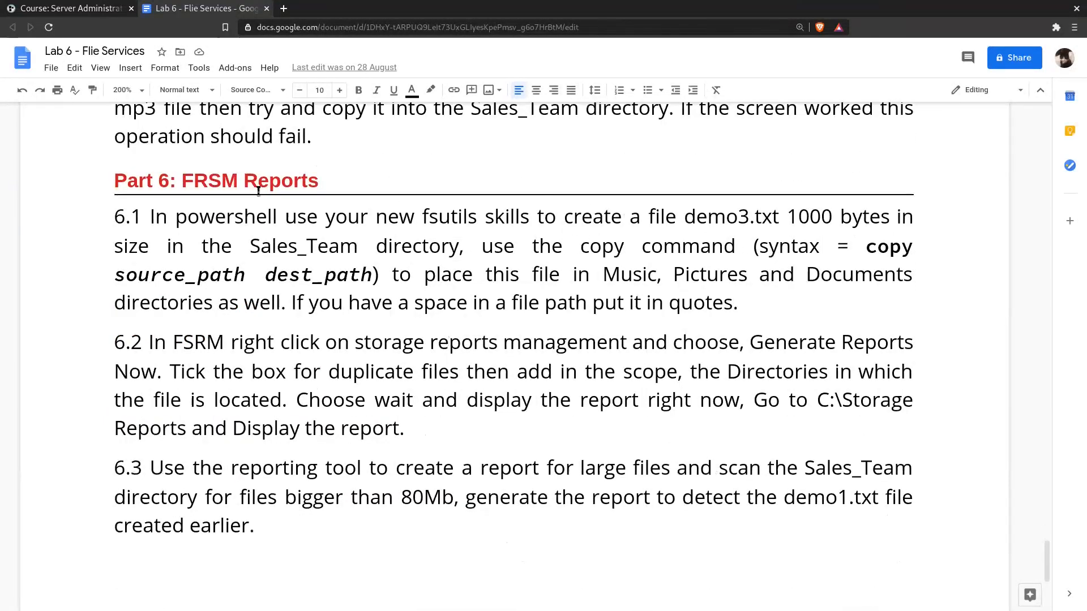
pyautogui.moveTo(115, 210); pyautogui.dragTo(355, 540)
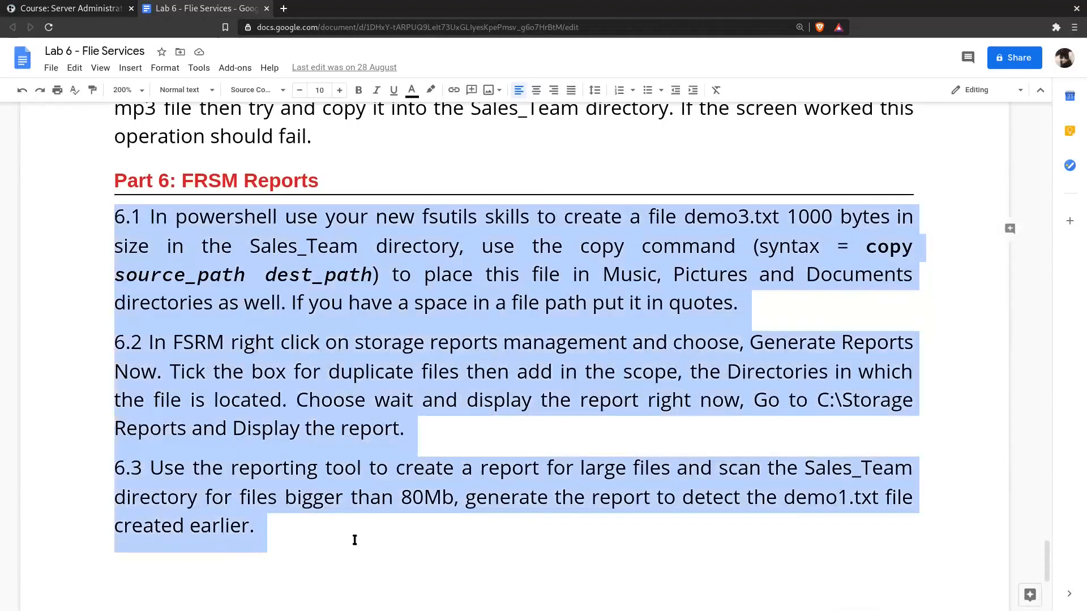
pyautogui.click(355, 540)
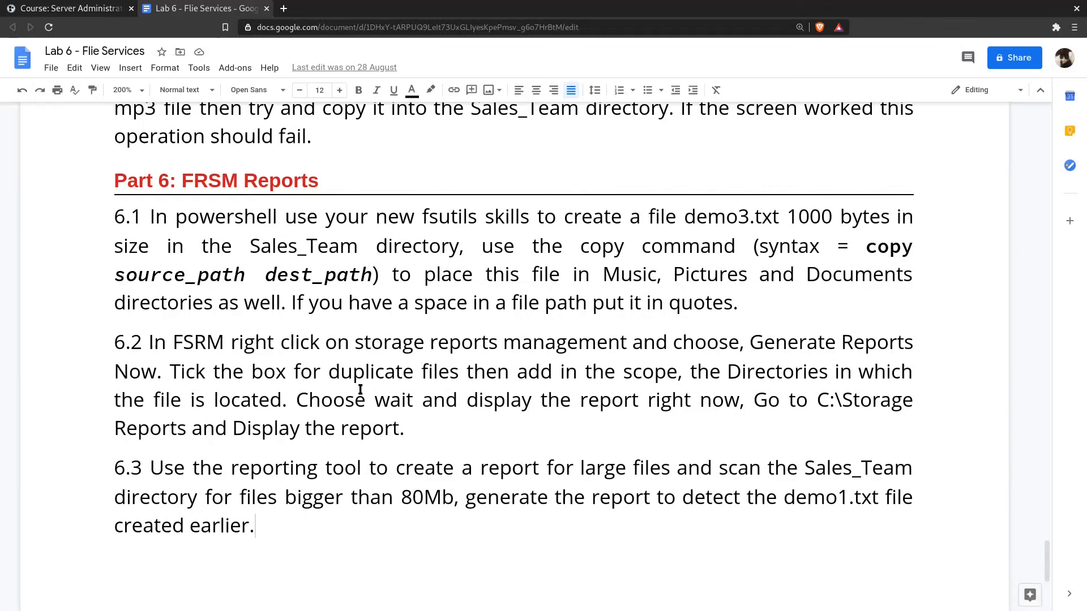
pyautogui.scroll(-5, 416, 466)
pyautogui.scroll(4, 417, 466)
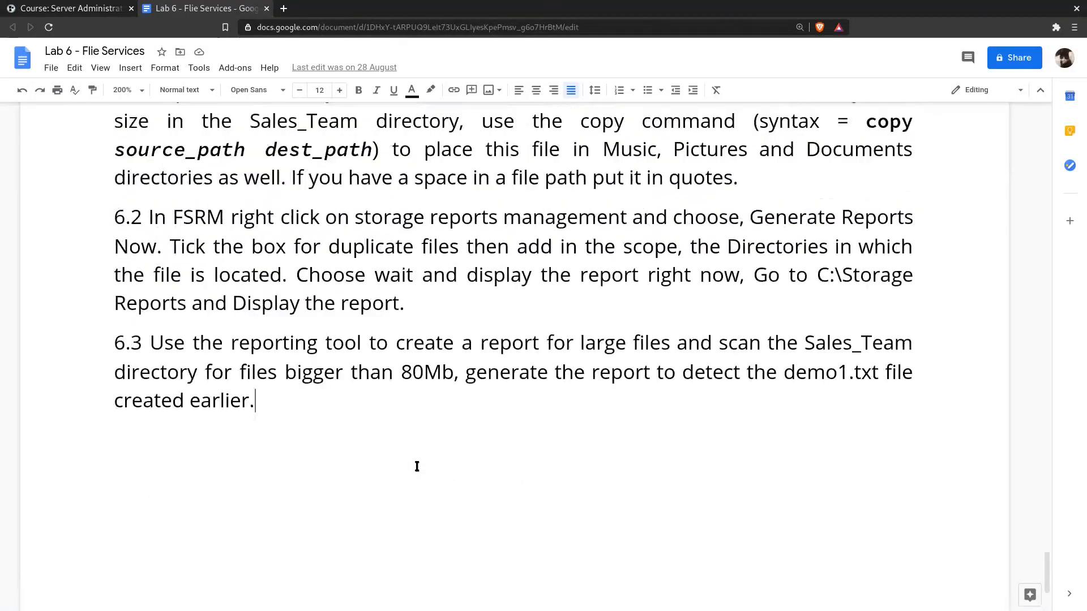
pyautogui.scroll(1, 417, 466)
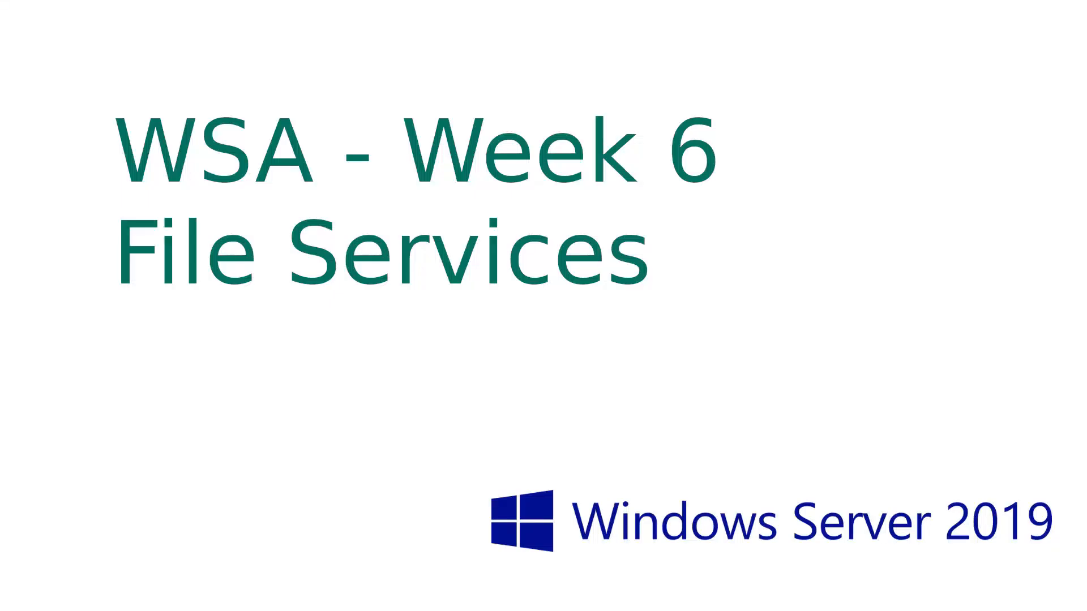